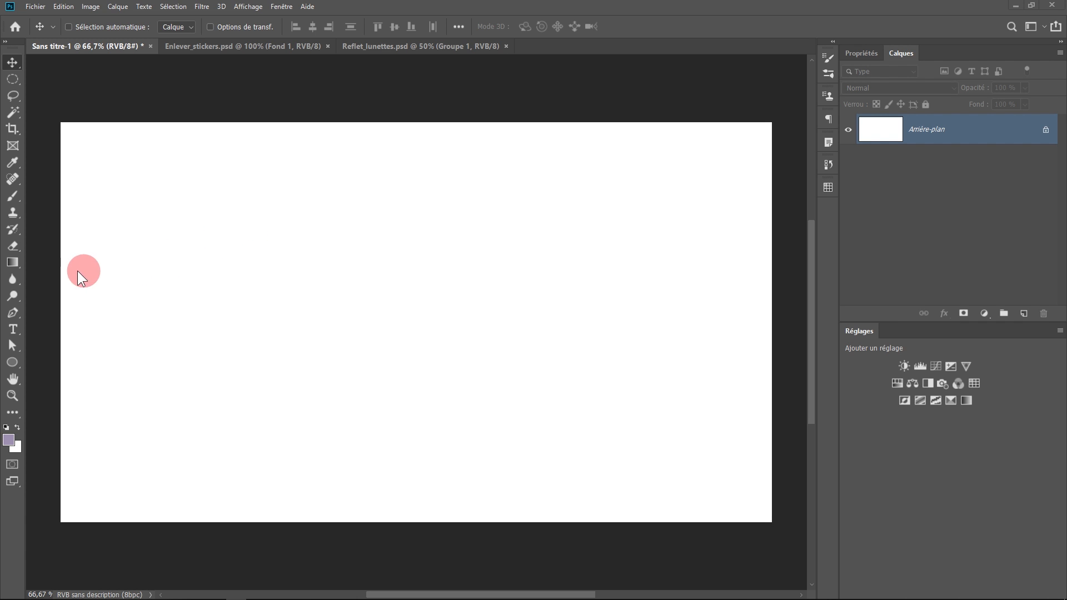
pyautogui.click(11, 264)
pyautogui.click(11, 364)
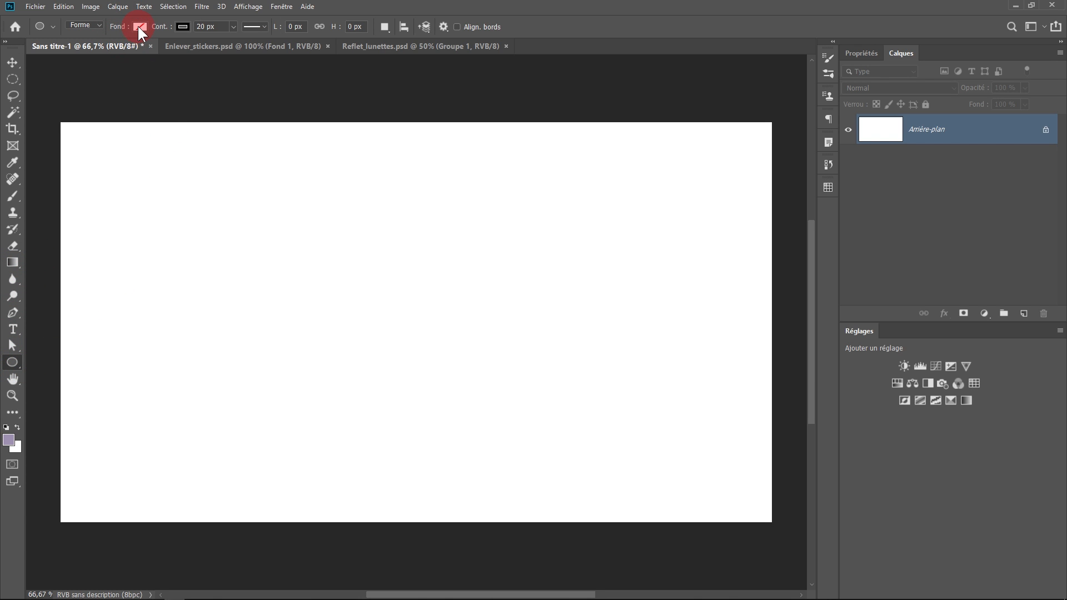
pyautogui.click(139, 26)
pyautogui.click(581, 6)
pyautogui.click(984, 313)
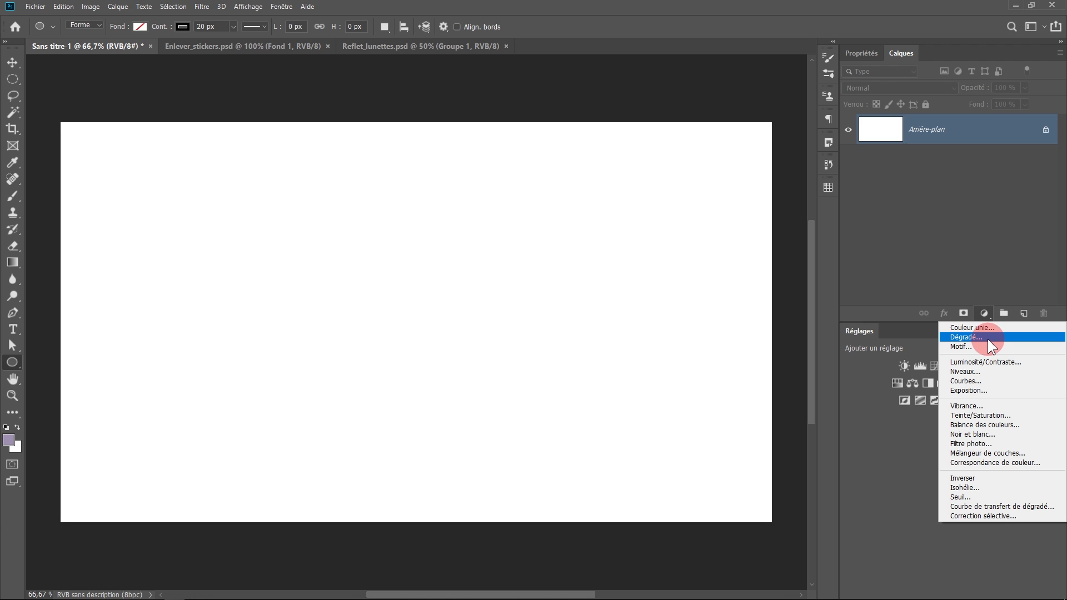
pyautogui.click(969, 300)
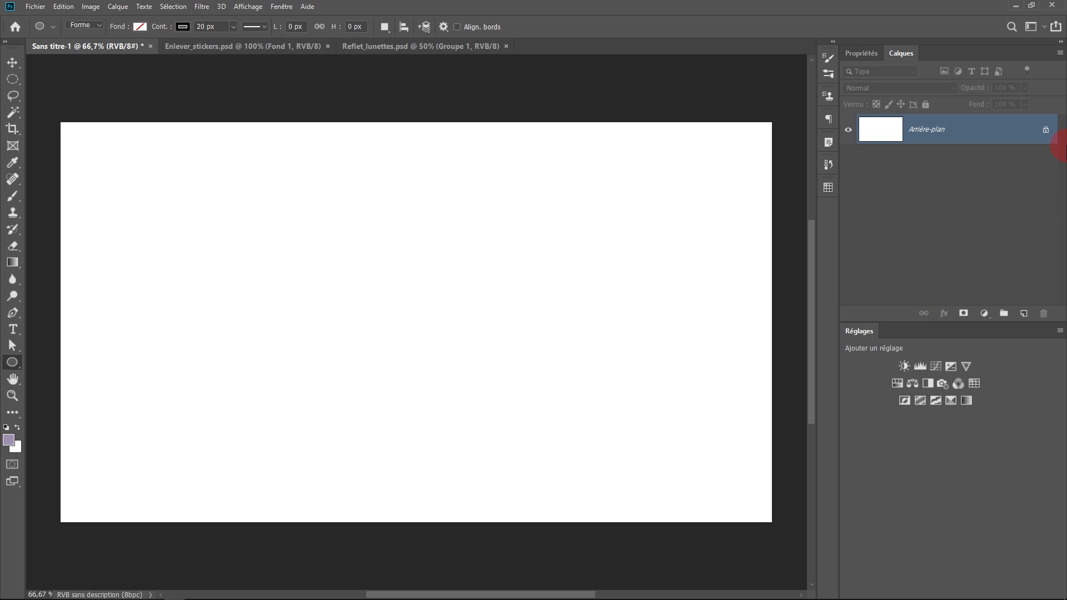
# Unlock the Arrière-plan layer so that it becomes a regular editable layer.
pyautogui.click(1045, 130)
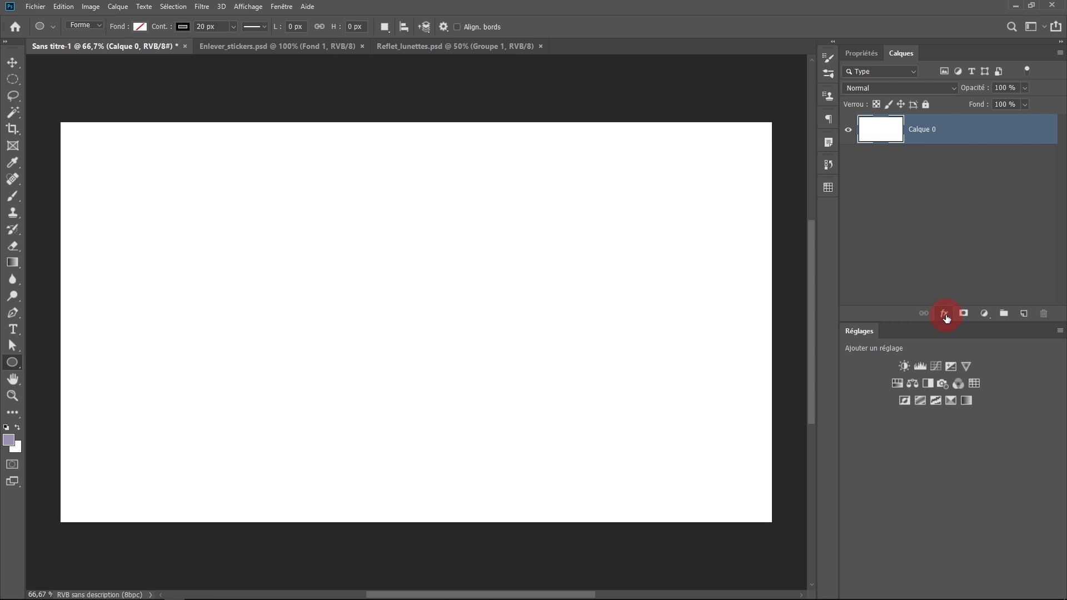
pyautogui.moveTo(946, 318)
pyautogui.mouseDown()
pyautogui.moveTo(948, 348)
pyautogui.moveTo(1008, 406)
pyautogui.moveTo(1016, 401)
pyautogui.moveTo(951, 245)
pyautogui.mouseUp()
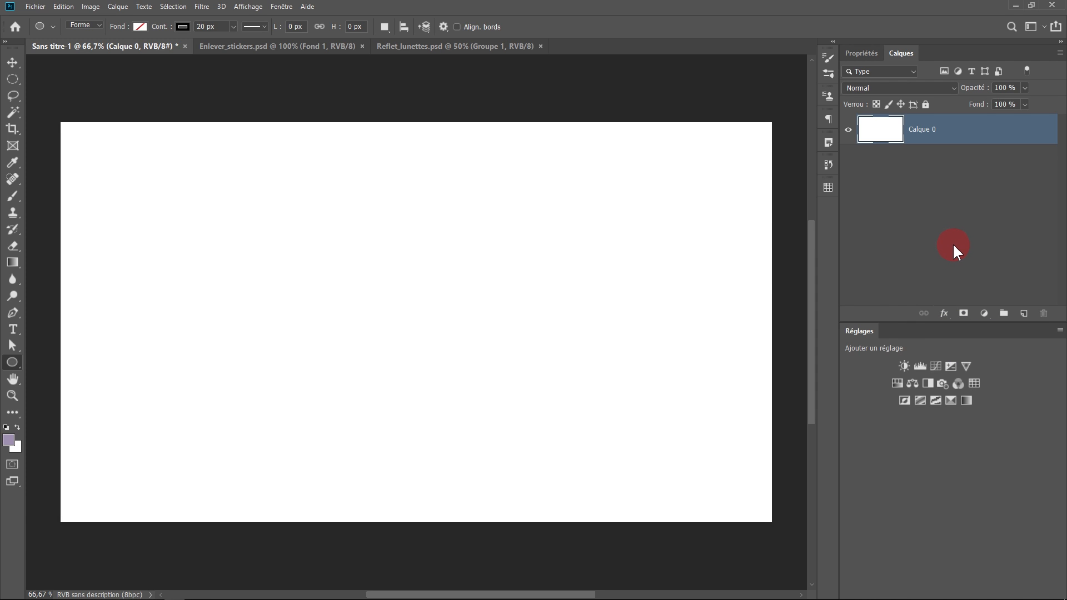
# Set up the Gradient tool with the Violet, orange preset and turn off its Inverser option.
pyautogui.click(12, 265)
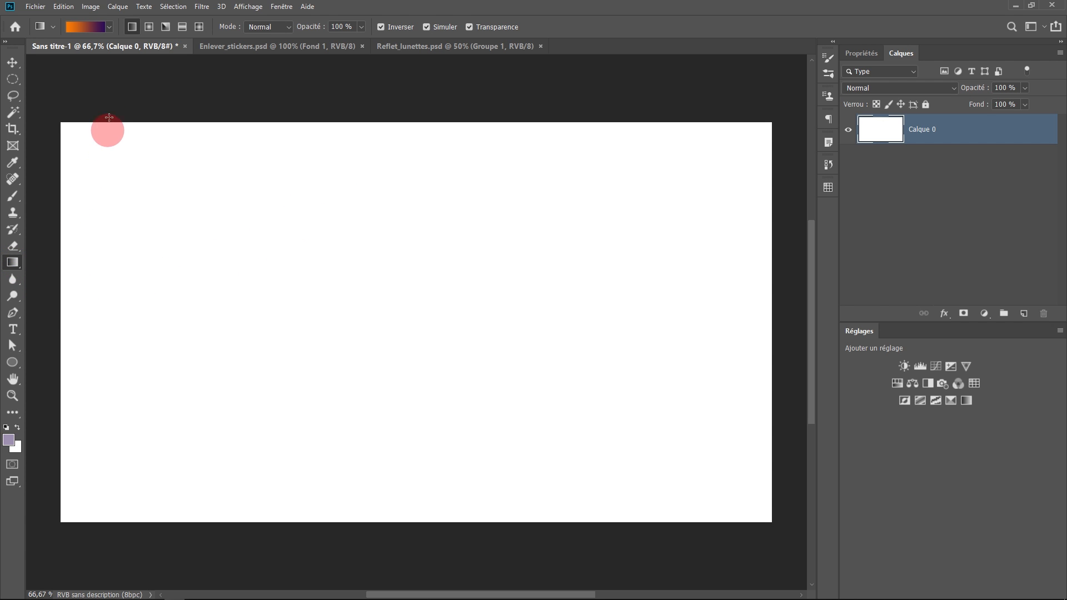
pyautogui.click(88, 28)
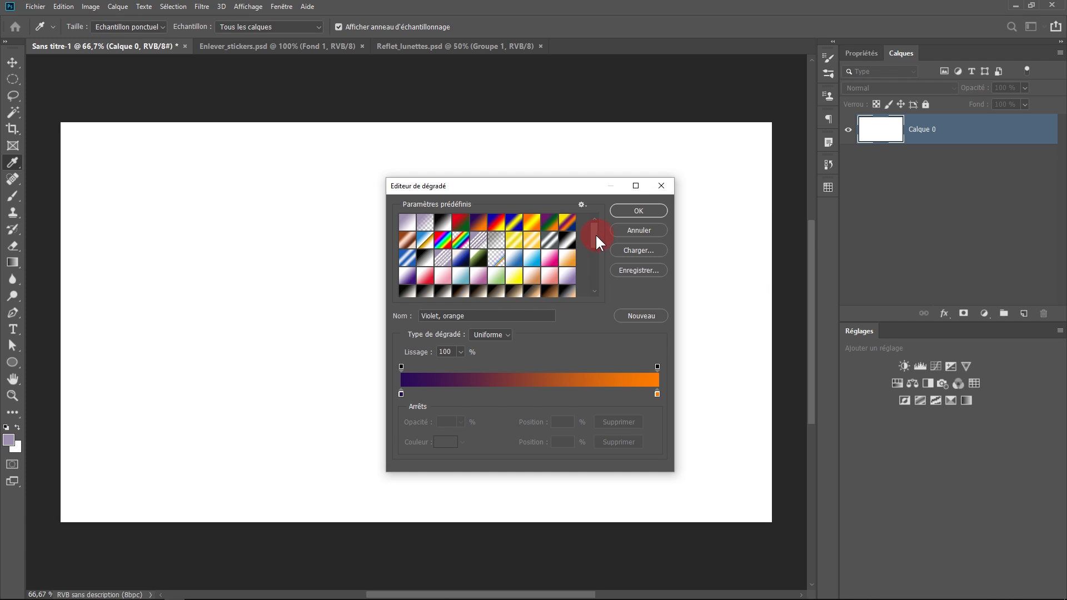
pyautogui.moveTo(595, 233)
pyautogui.mouseDown()
pyautogui.moveTo(595, 273)
pyautogui.moveTo(595, 236)
pyautogui.mouseUp()
pyautogui.click(582, 204)
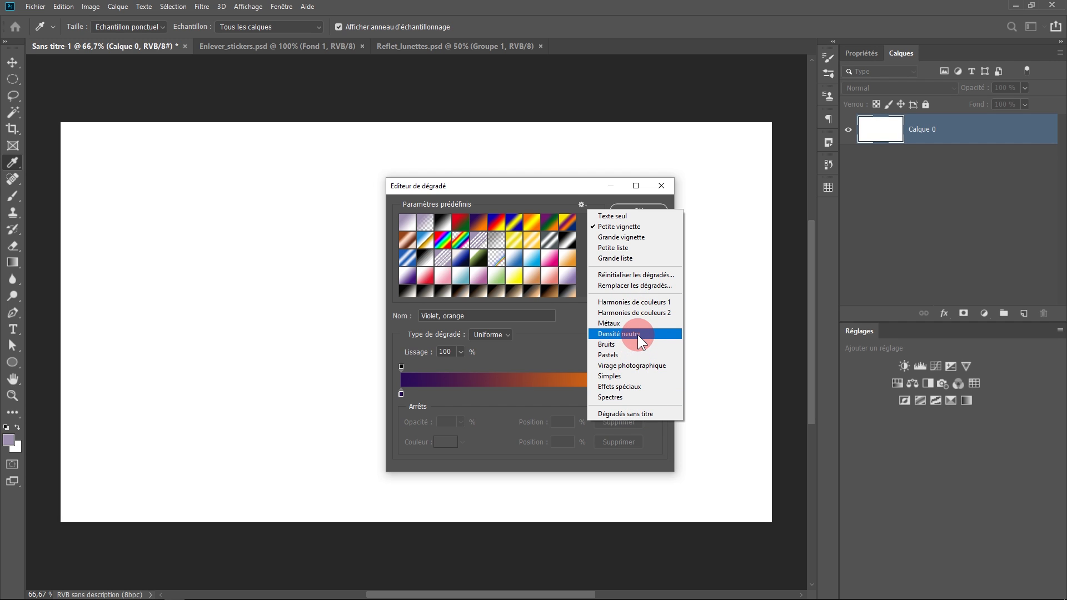
pyautogui.click(555, 189)
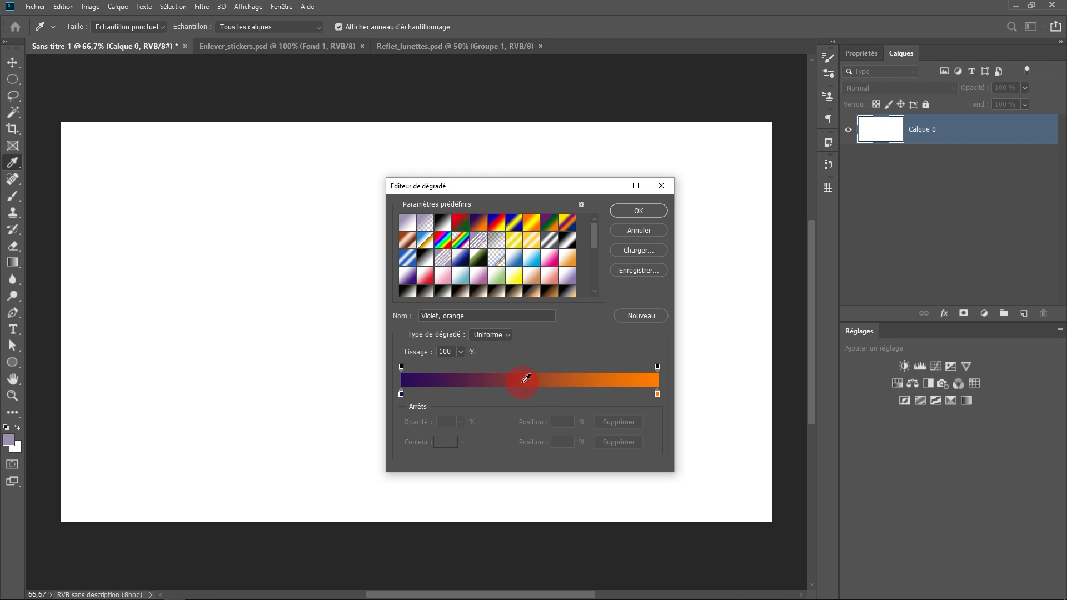
pyautogui.press('Return')
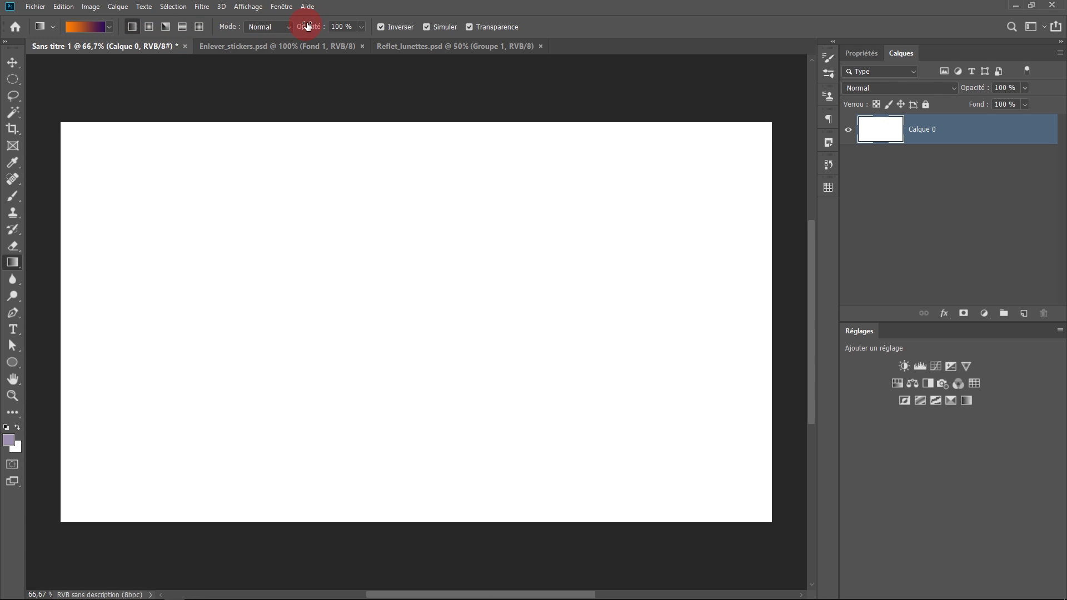
pyautogui.click(380, 27)
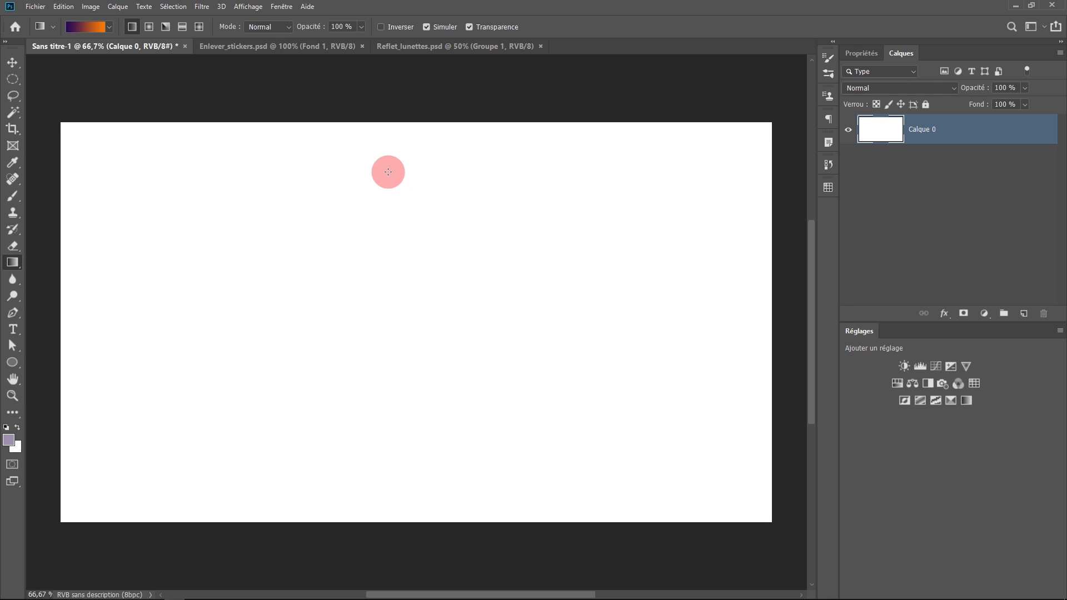
# Try a diagonal violet-to-orange linear gradient across the whole layer Calque 0, and undo it.
pyautogui.moveTo(253, 165); pyautogui.dragTo(621, 474)
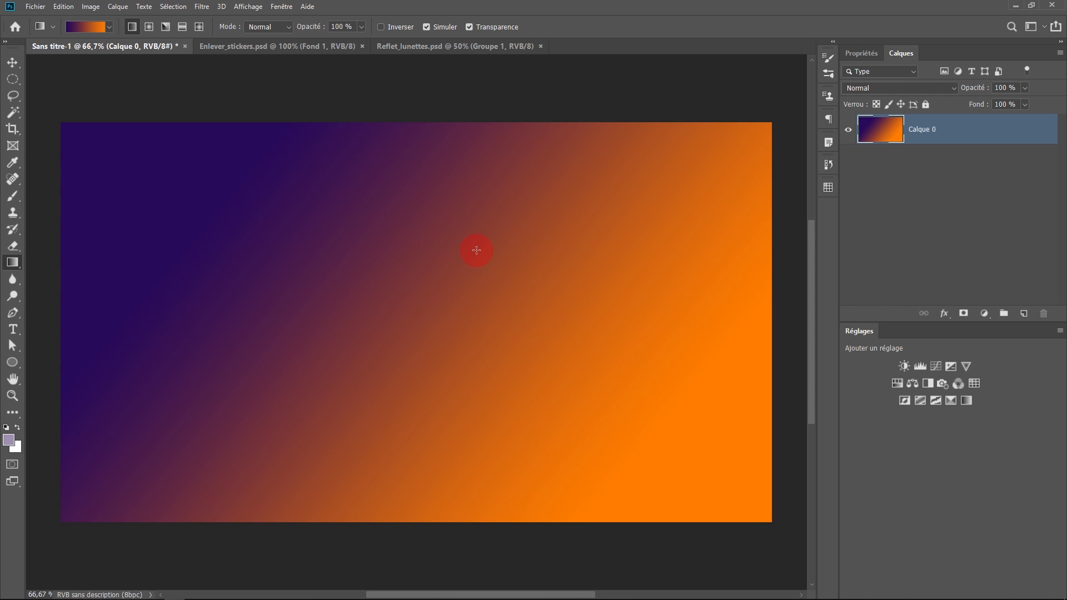
pyautogui.hotkey('ctrl', 'z')
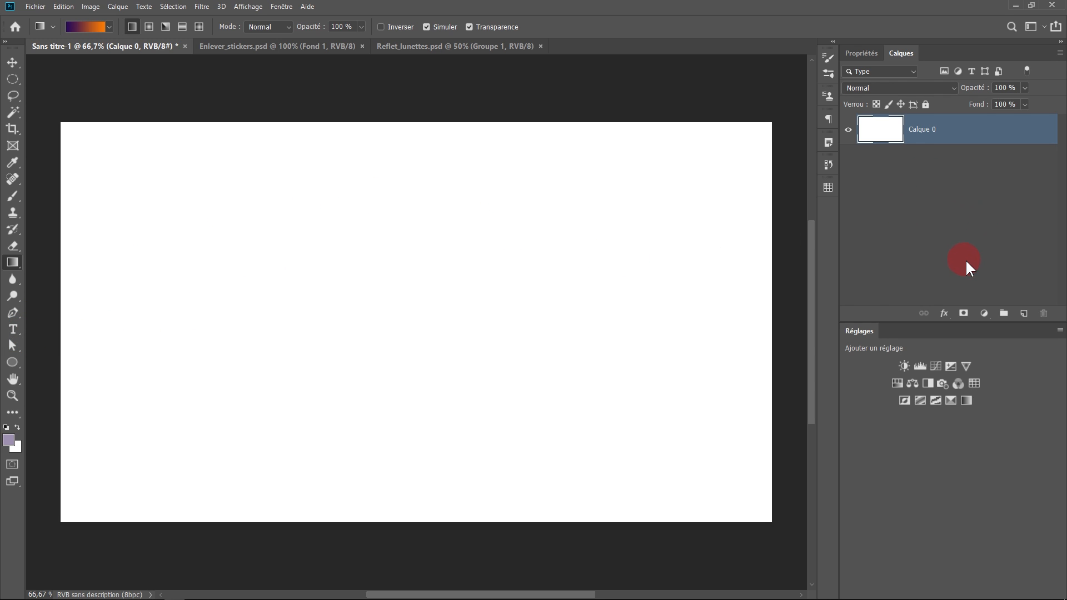
pyautogui.click(984, 313)
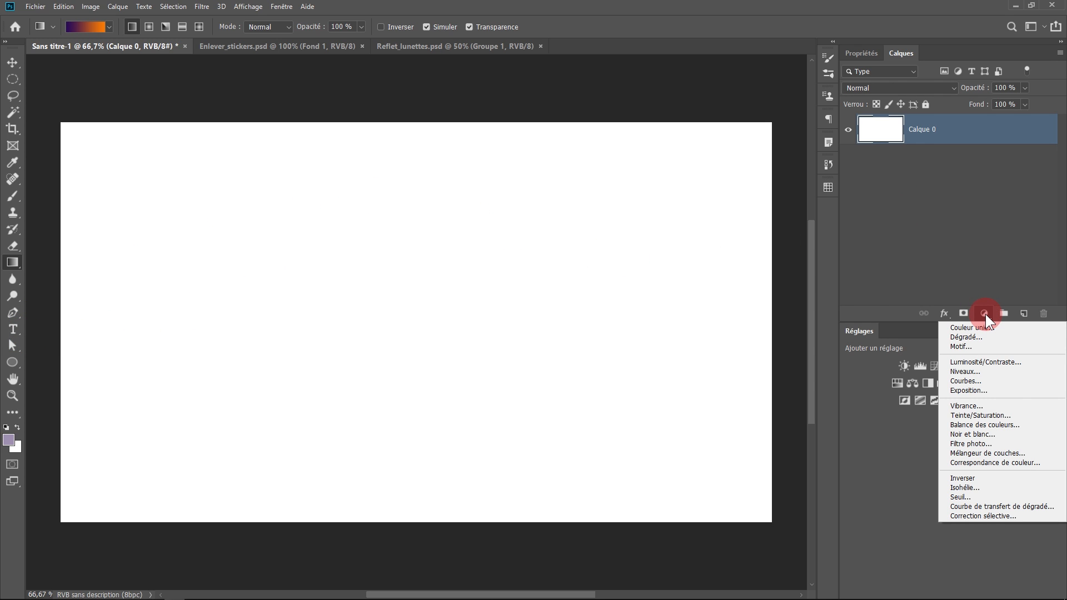
pyautogui.click(955, 285)
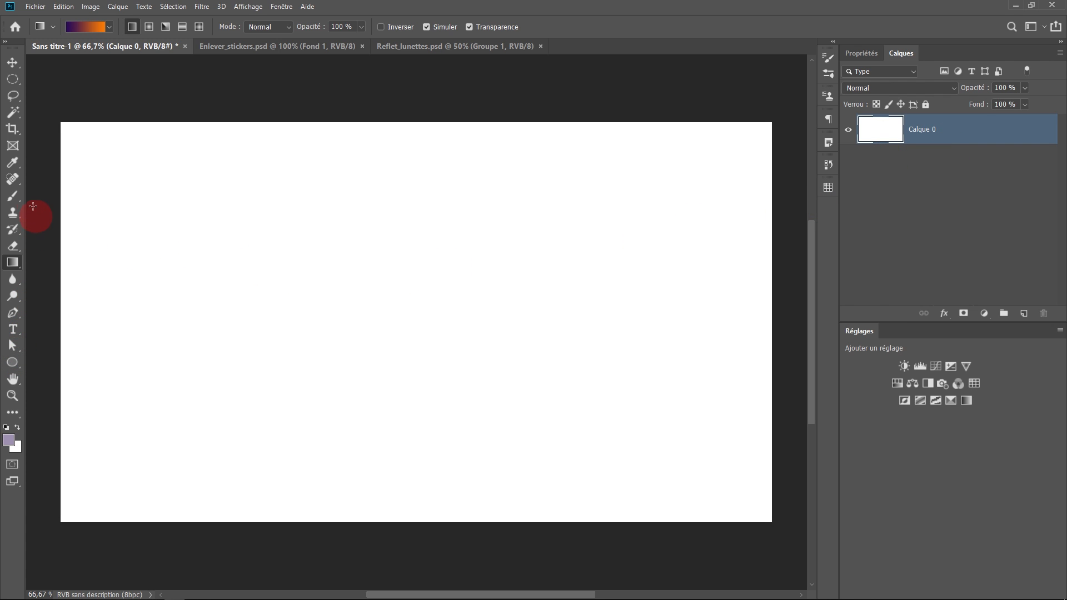
# Draw a wide elliptical selection in the upper-left part of the canvas and fill it on Calque 0 with a diagonal violet-to-orange gradient.
pyautogui.click(12, 79)
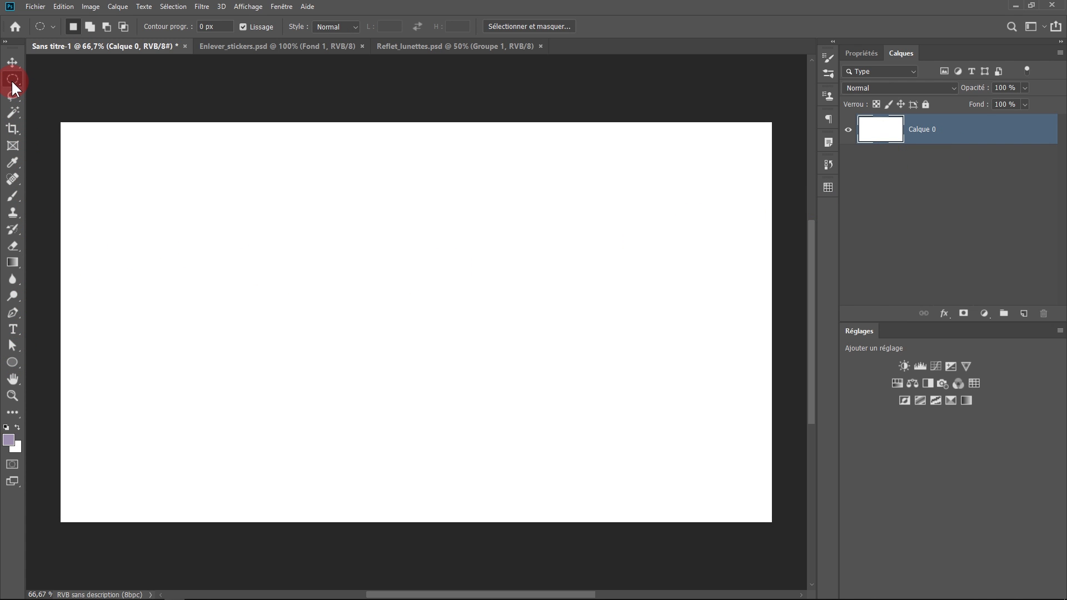
pyautogui.moveTo(225, 206); pyautogui.dragTo(456, 342)
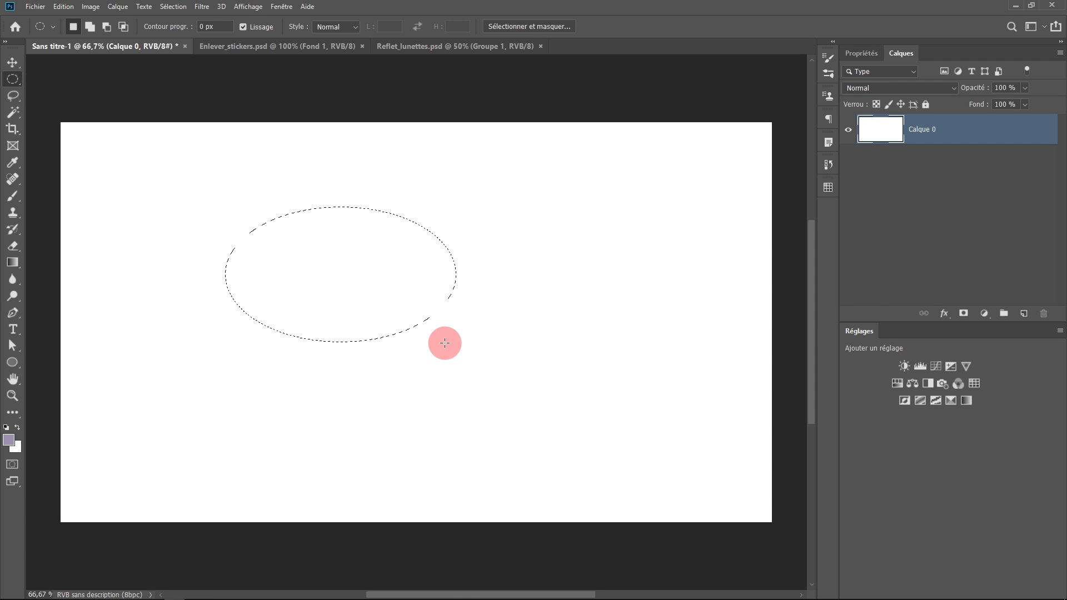
pyautogui.click(12, 260)
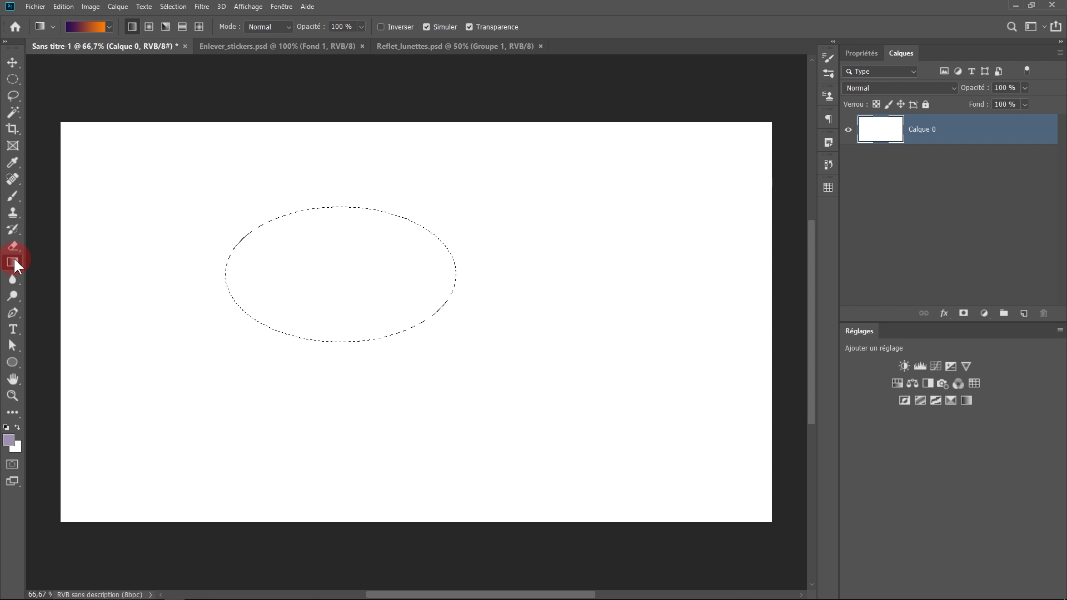
pyautogui.moveTo(283, 218); pyautogui.dragTo(408, 336)
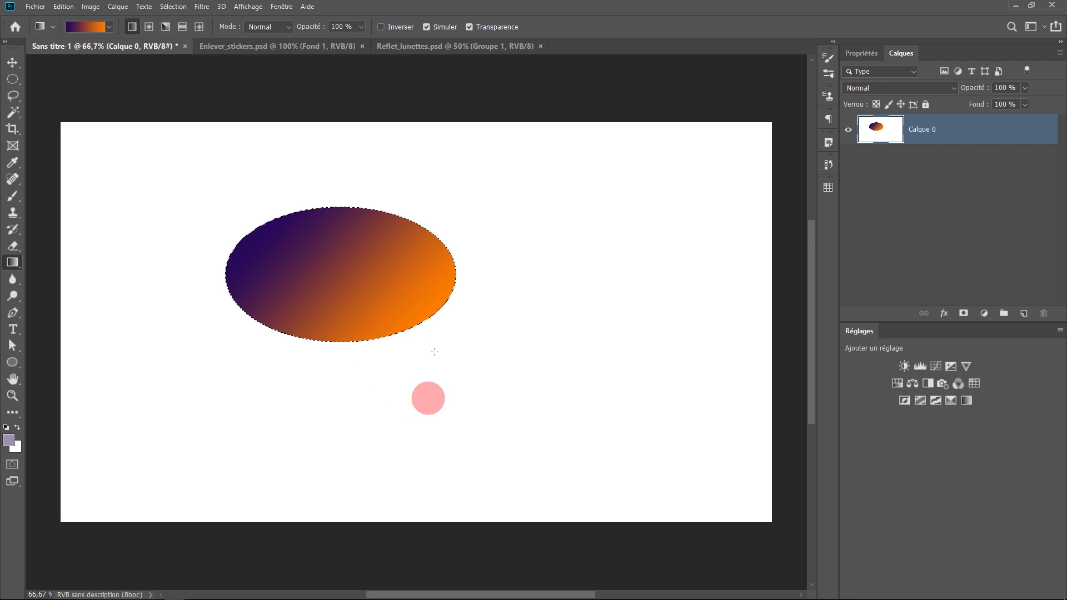
# Clear the gradient ellipse from Calque 0 and deselect the elliptical area.
pyautogui.click(12, 60)
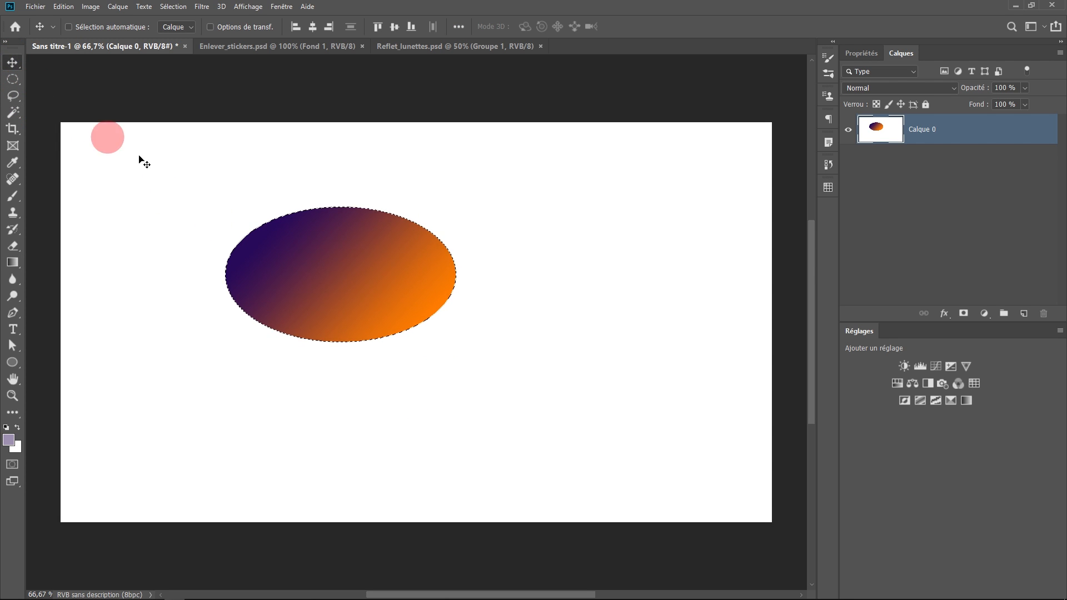
pyautogui.press('ctrl')
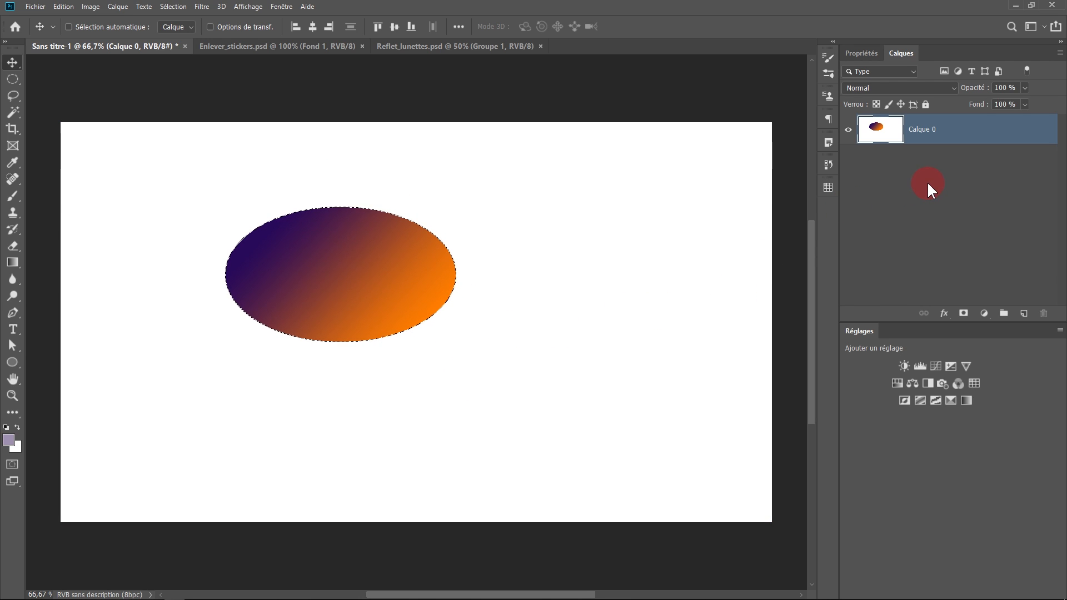
pyautogui.click(954, 159)
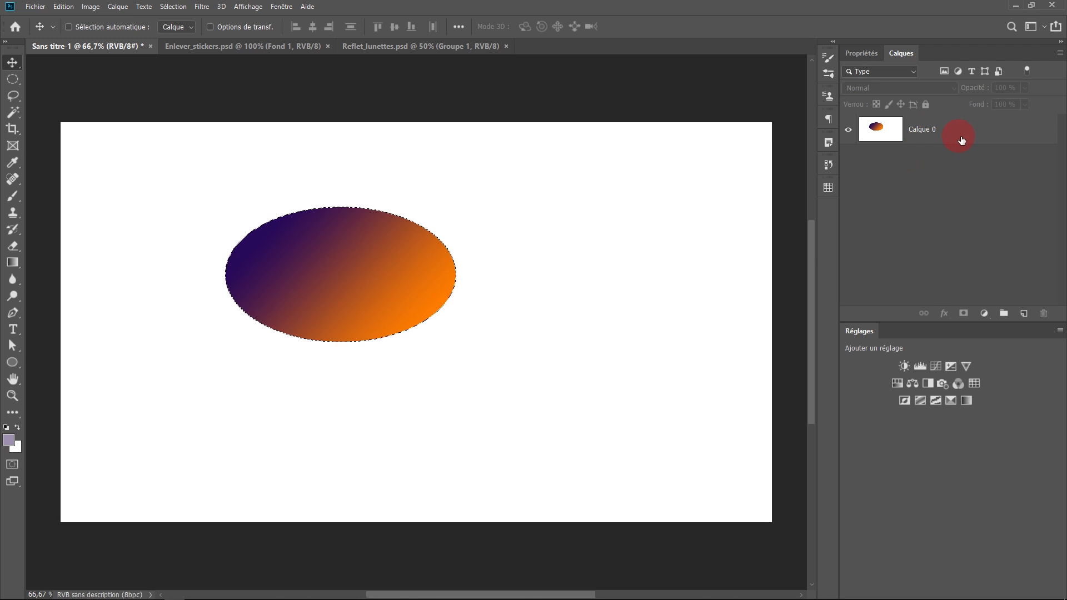
pyautogui.click(960, 138)
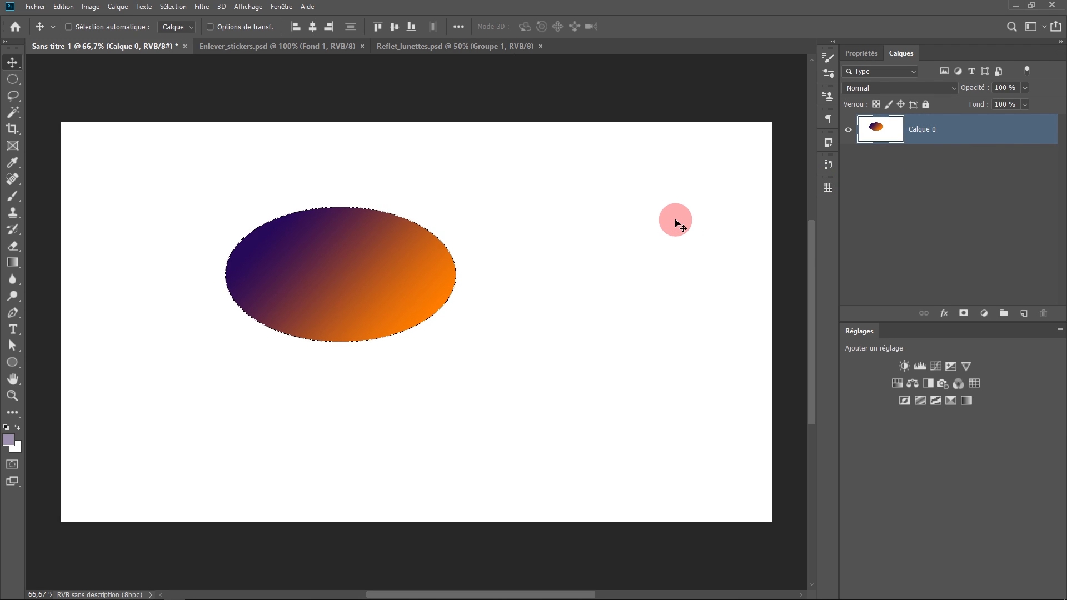
pyautogui.press('ctrl')
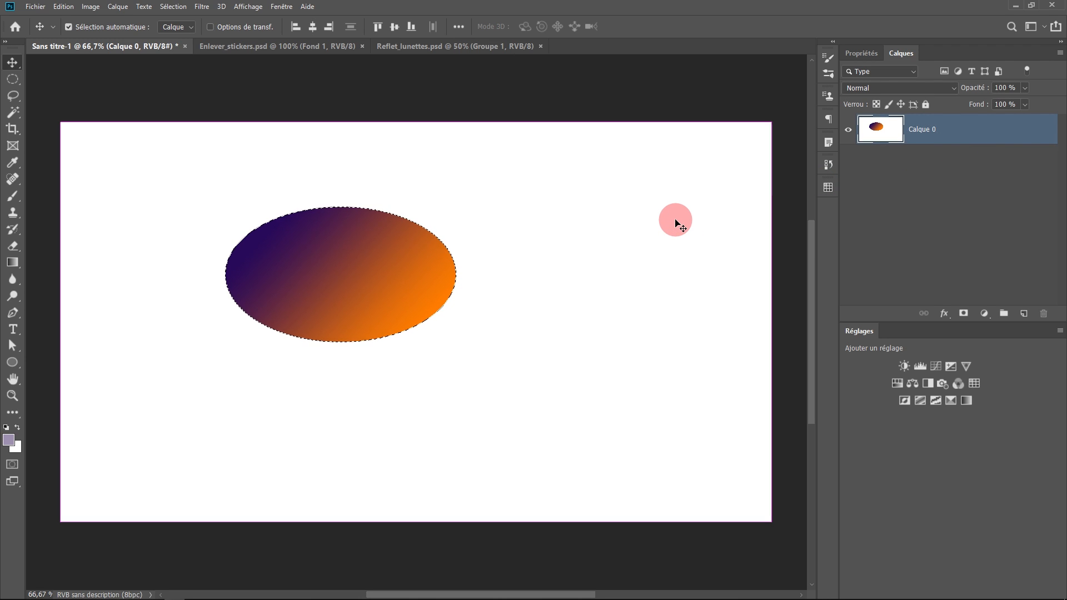
pyautogui.press('Delete')
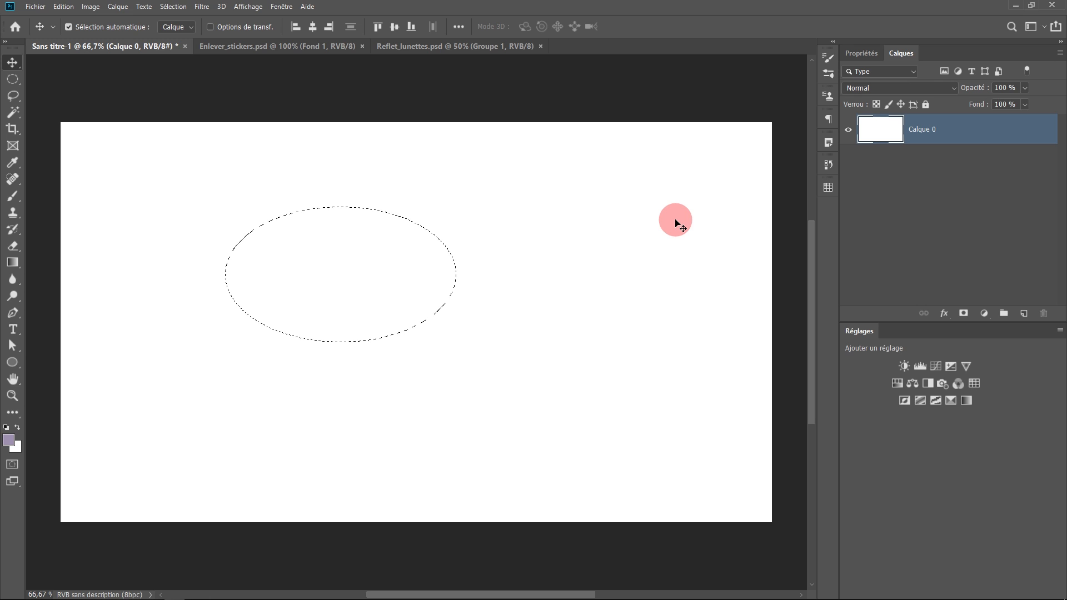
pyautogui.hotkey('ctrl', 'd')
# On a new layer above Calque 0, fill an elliptical selection with a diagonal violet-to-orange gradient.
pyautogui.click(905, 183)
pyautogui.click(1023, 313)
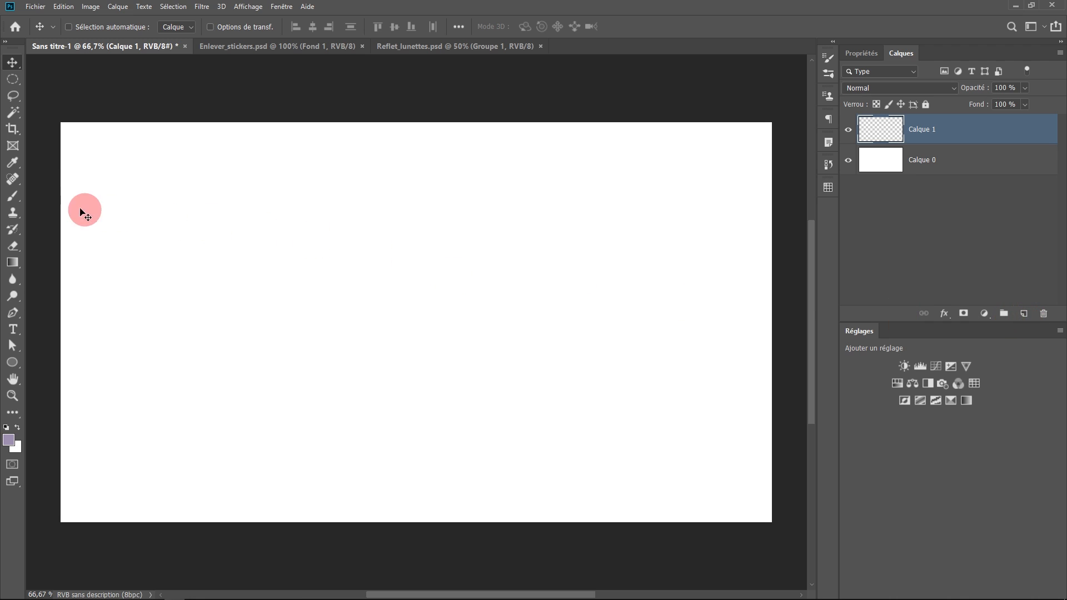
pyautogui.click(13, 81)
pyautogui.moveTo(193, 186); pyautogui.dragTo(402, 365)
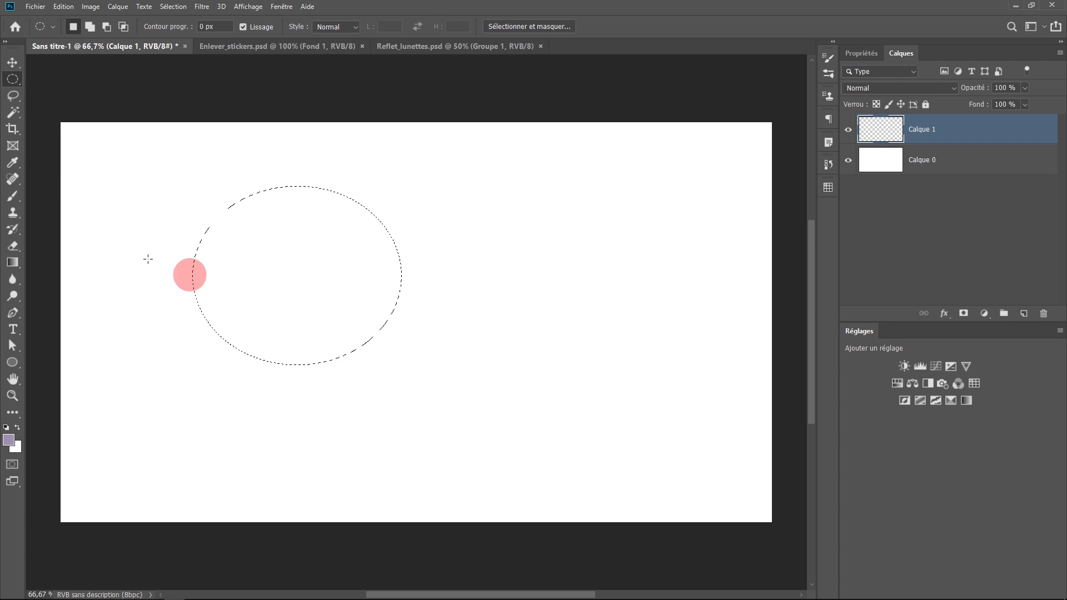
pyautogui.click(11, 263)
pyautogui.moveTo(238, 205); pyautogui.dragTo(370, 347)
# Deselect the elliptical area and move the gradient ellipse on Calque 1 slightly to the right.
pyautogui.click(12, 62)
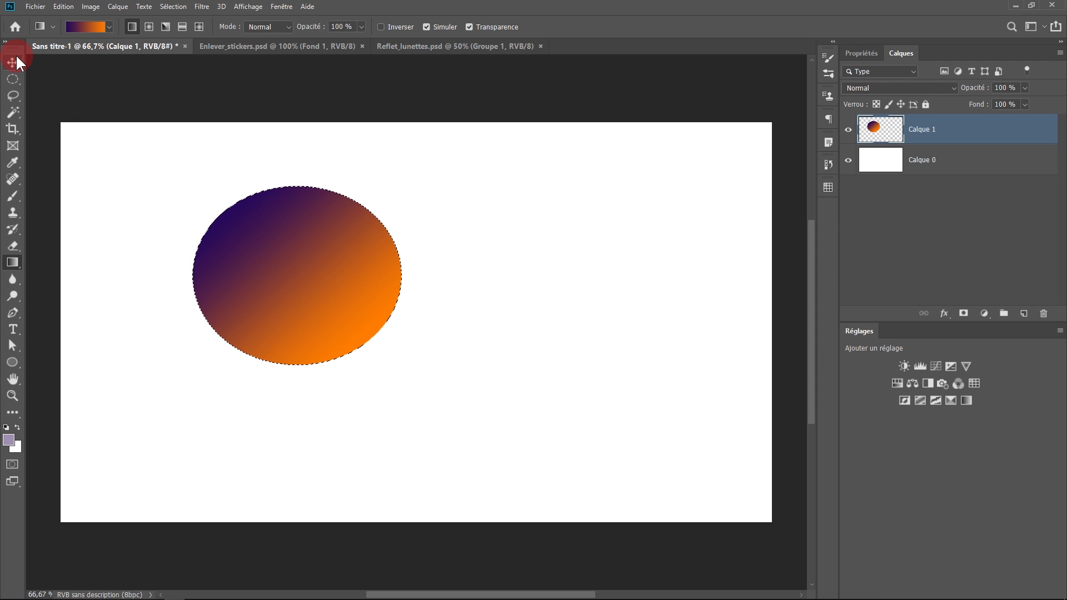
pyautogui.press('ctrl')
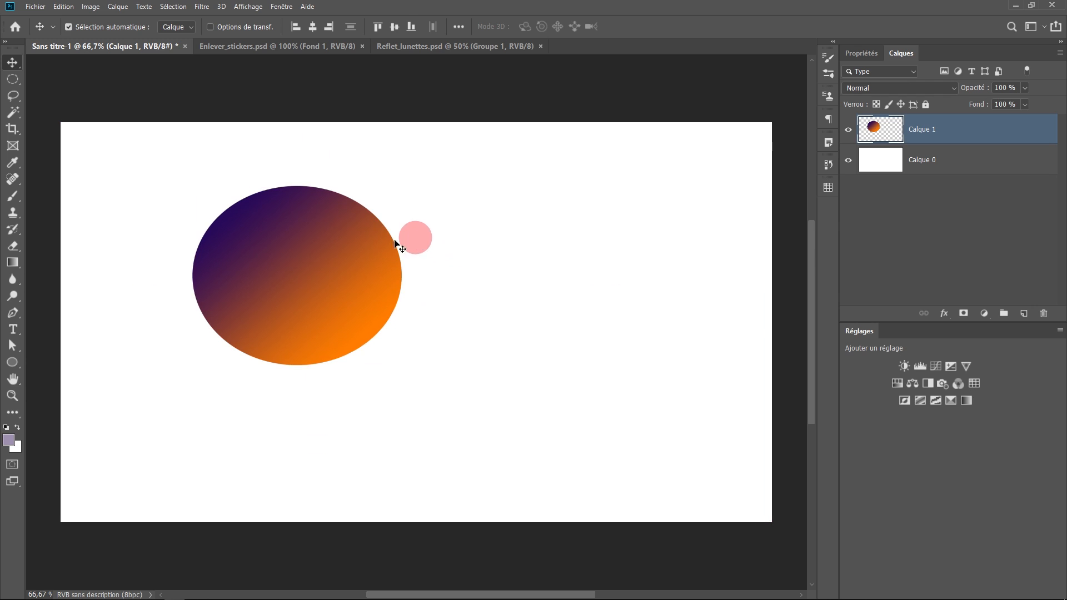
pyautogui.moveTo(284, 260); pyautogui.dragTo(327, 256)
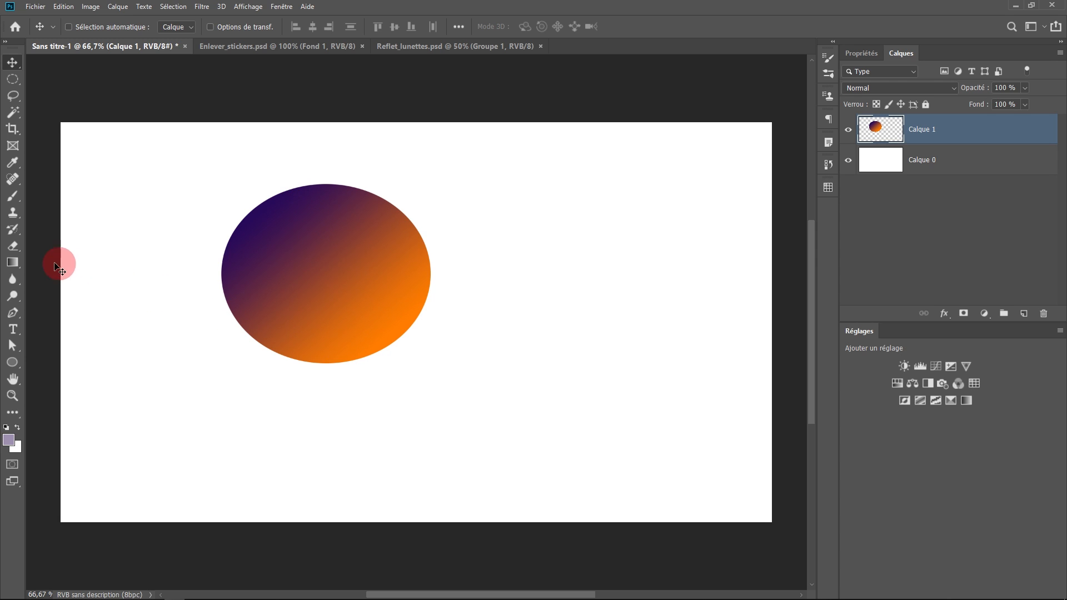
# Hide and show the white layer Calque 0 to check the transparent area around the gradient ellipse.
pyautogui.click(5, 264)
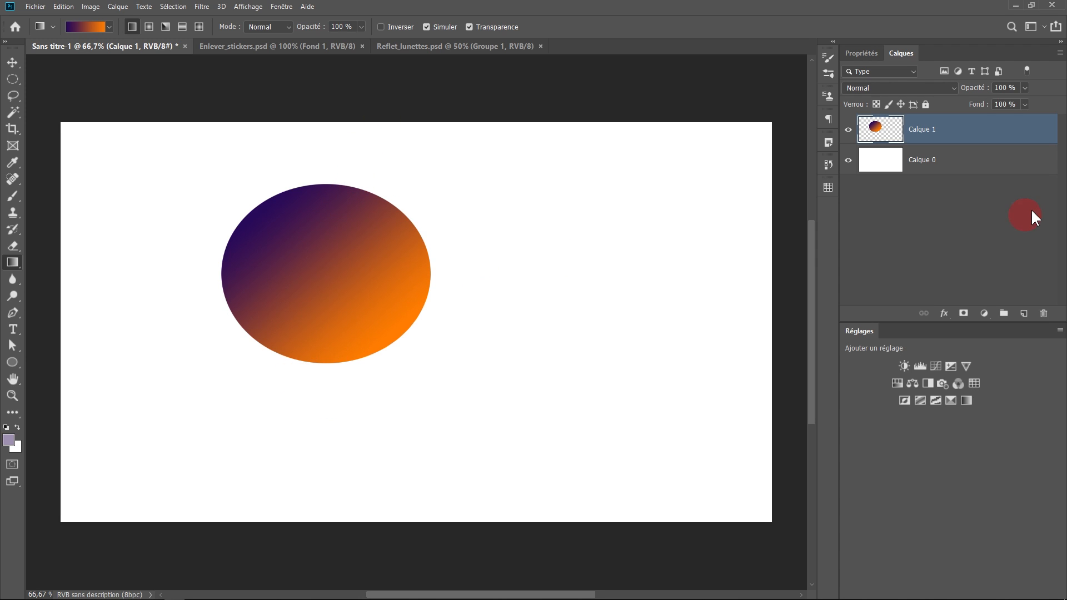
pyautogui.click(847, 162)
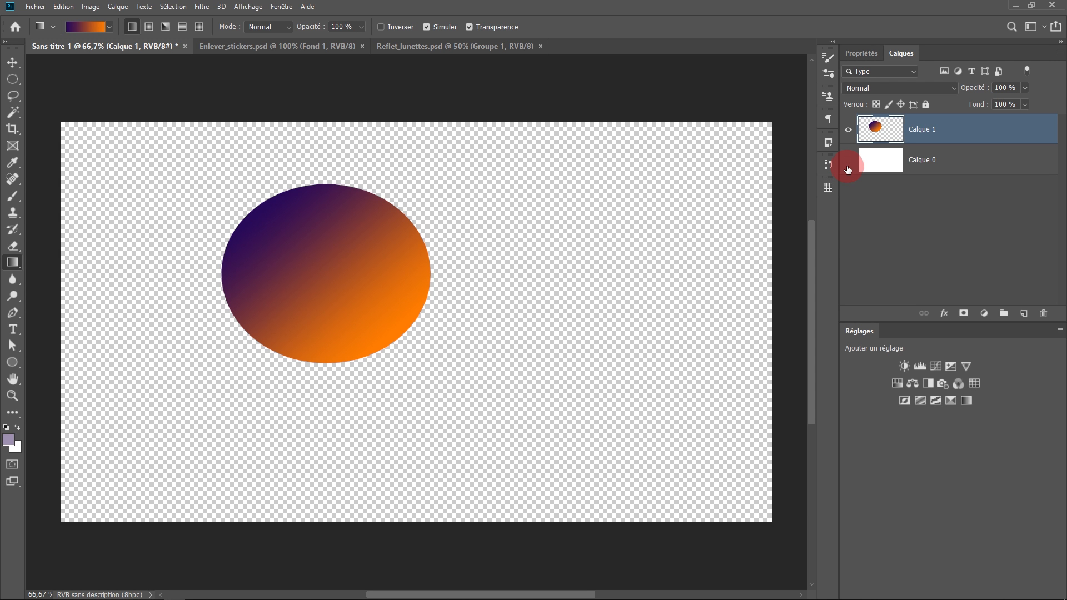
pyautogui.click(847, 166)
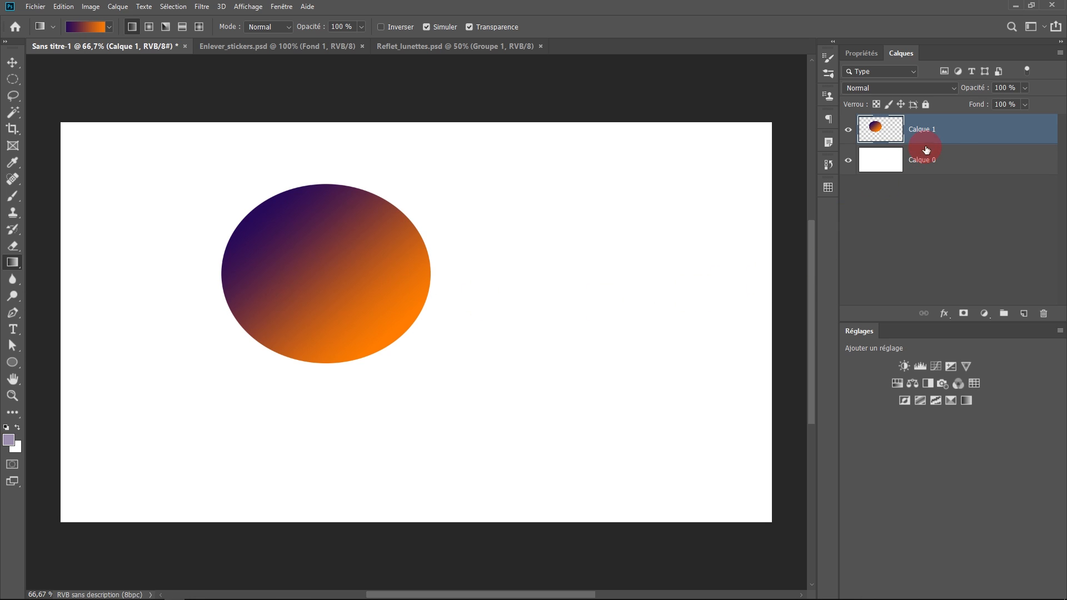
# Load the gradient ellipse on Calque 1 as a selection, fill it with black (Noir) and deselect.
pyautogui.keyDown('ctrl'); pyautogui.click(891, 135); pyautogui.keyUp('ctrl')
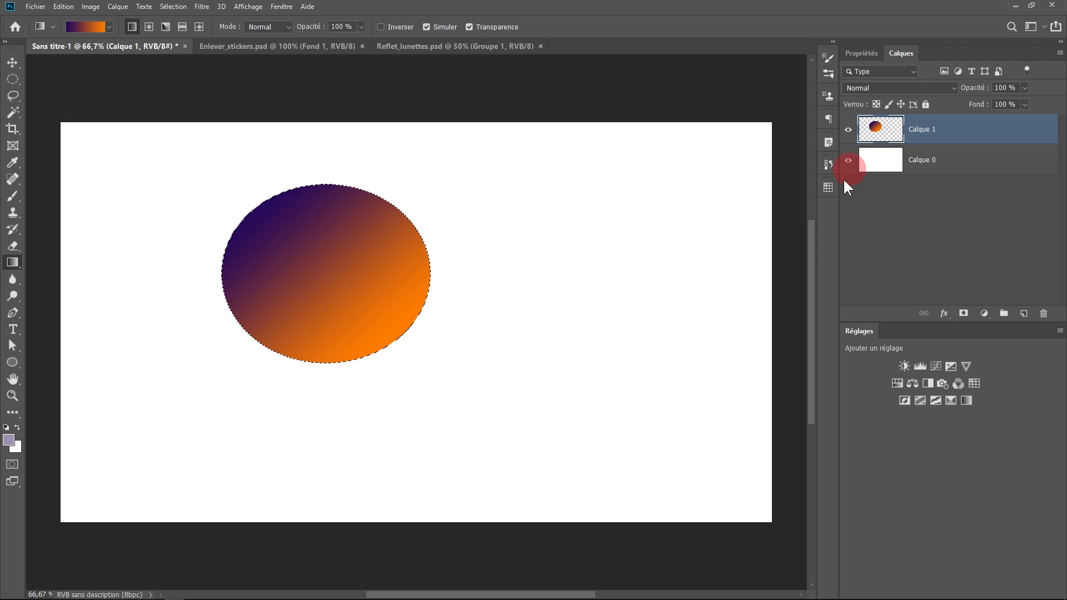
pyautogui.click(71, 8)
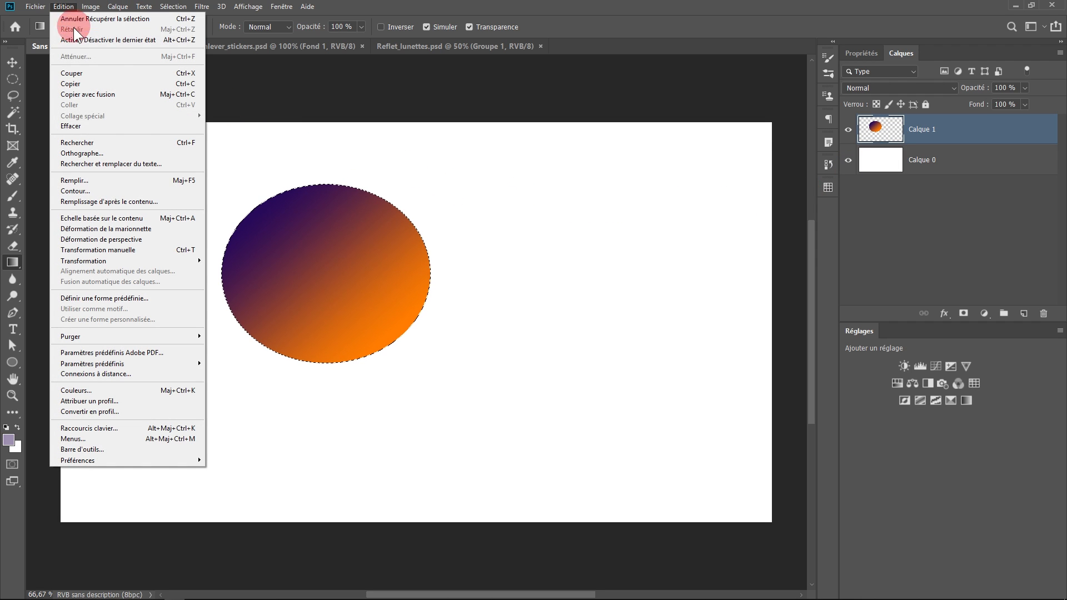
pyautogui.click(78, 181)
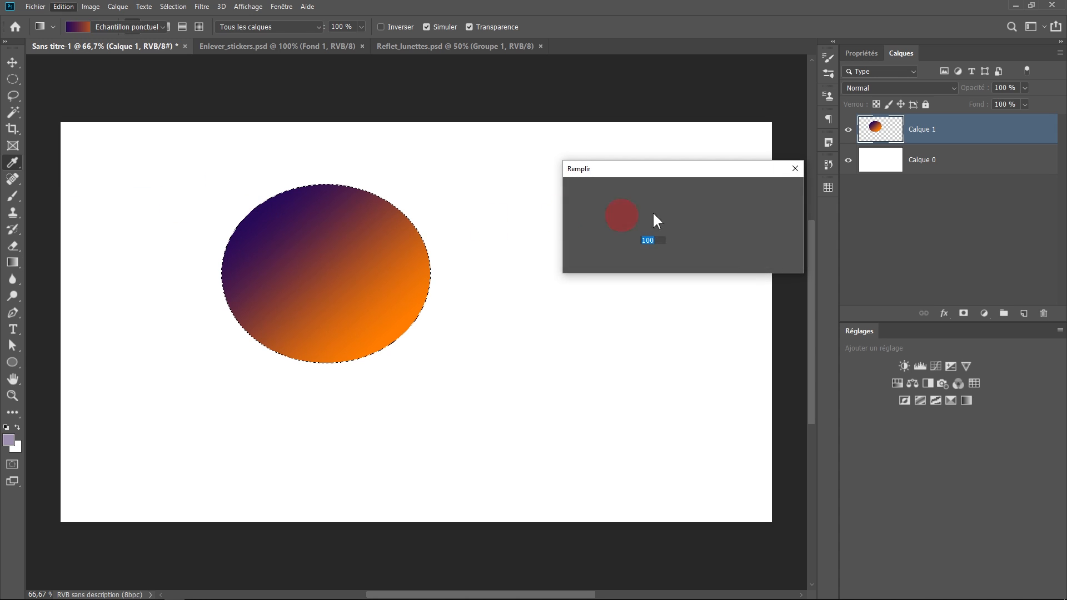
pyautogui.click(679, 192)
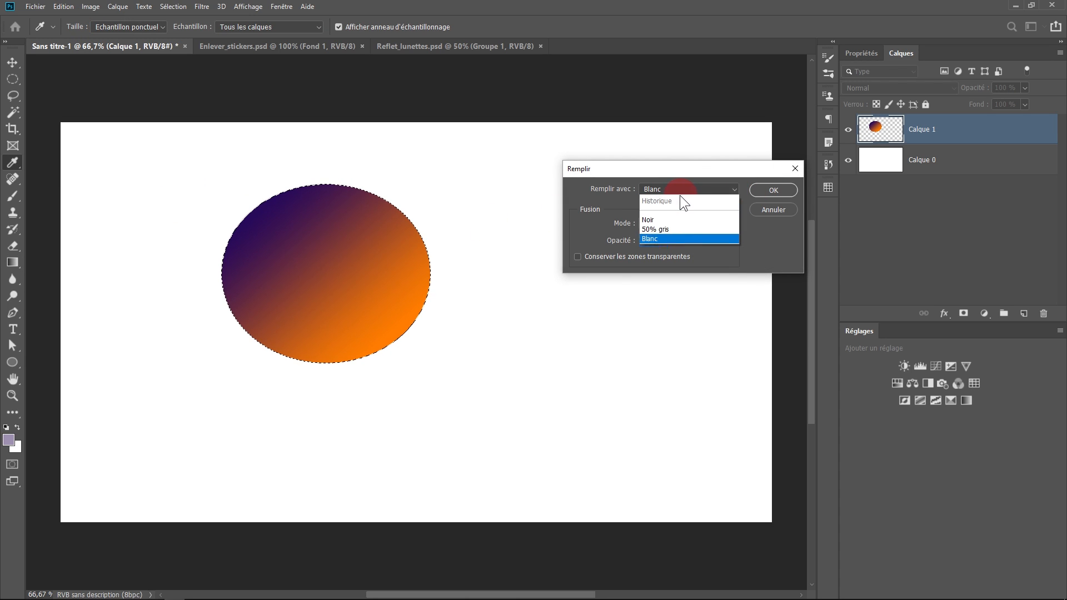
pyautogui.click(659, 274)
pyautogui.press('g')
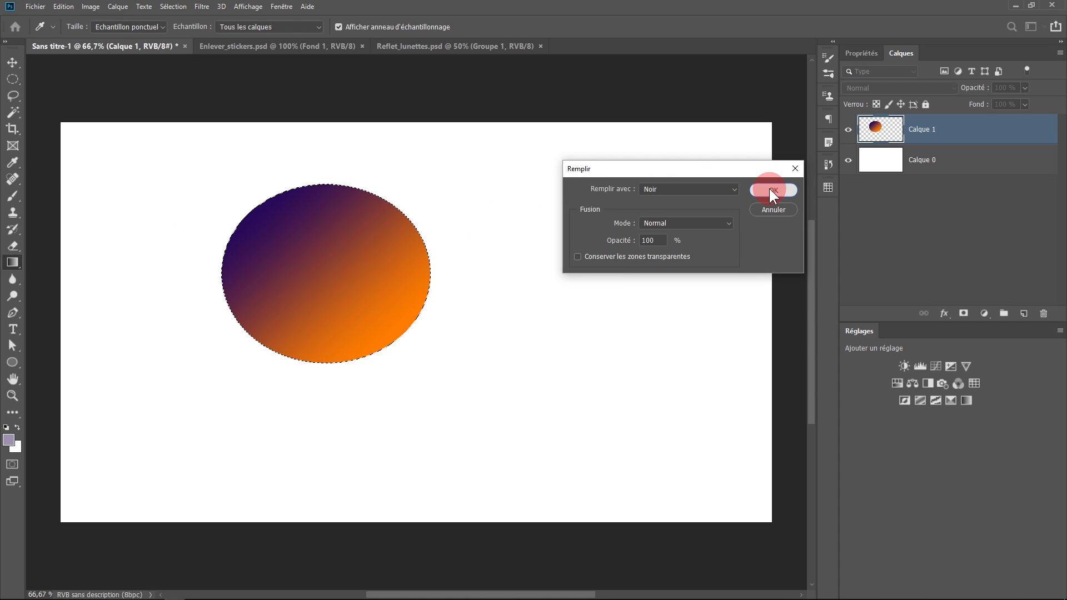
pyautogui.click(769, 190)
pyautogui.hotkey('ctrl', 'd')
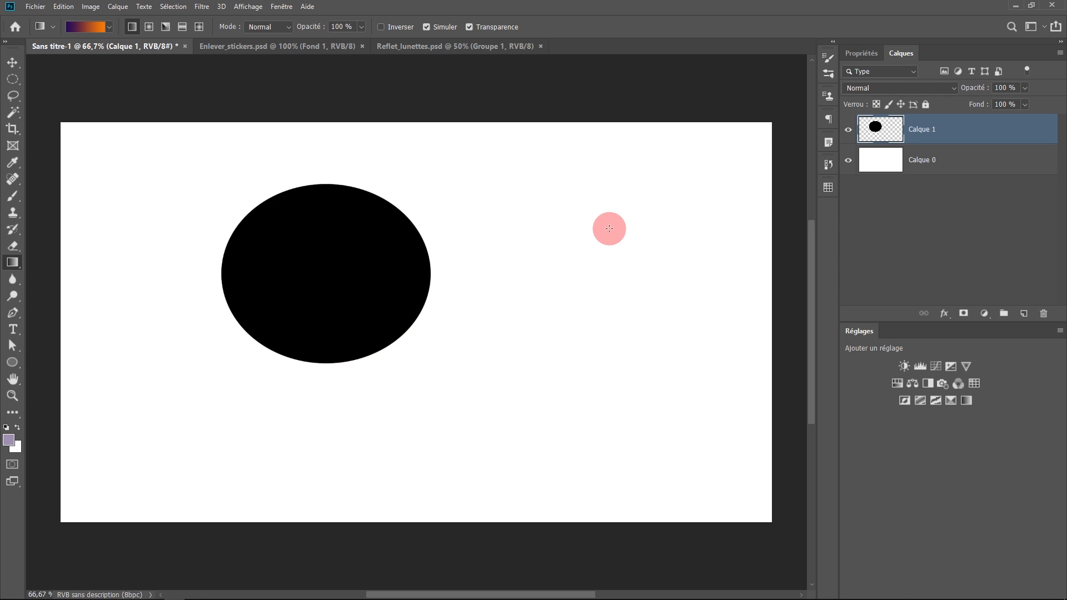
# Add a gradient fill layer (Dégradé) above the black ellipse on Calque 1.
pyautogui.click(887, 238)
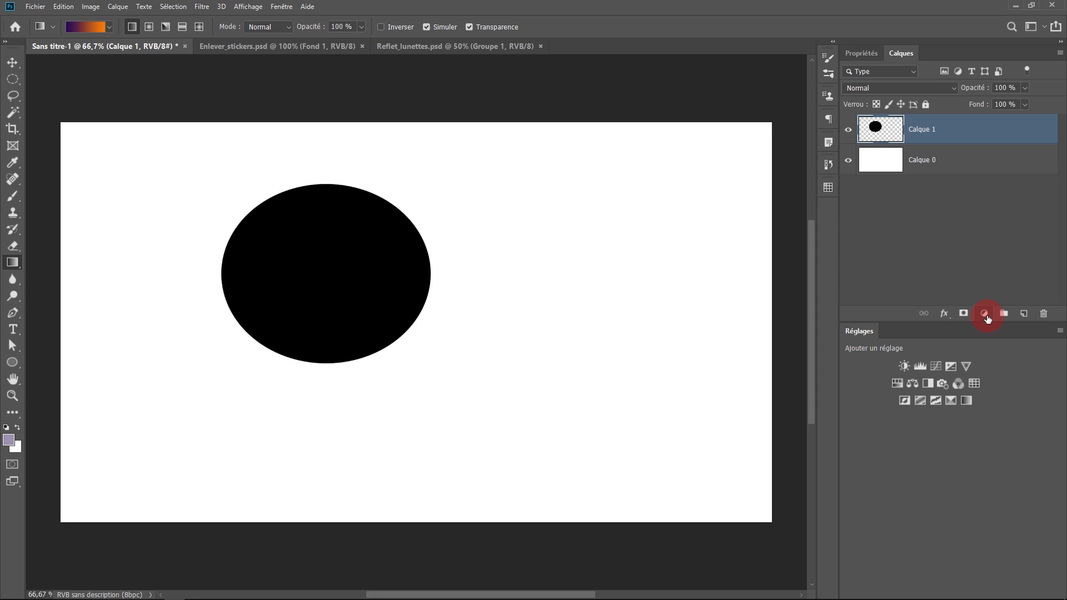
pyautogui.click(985, 314)
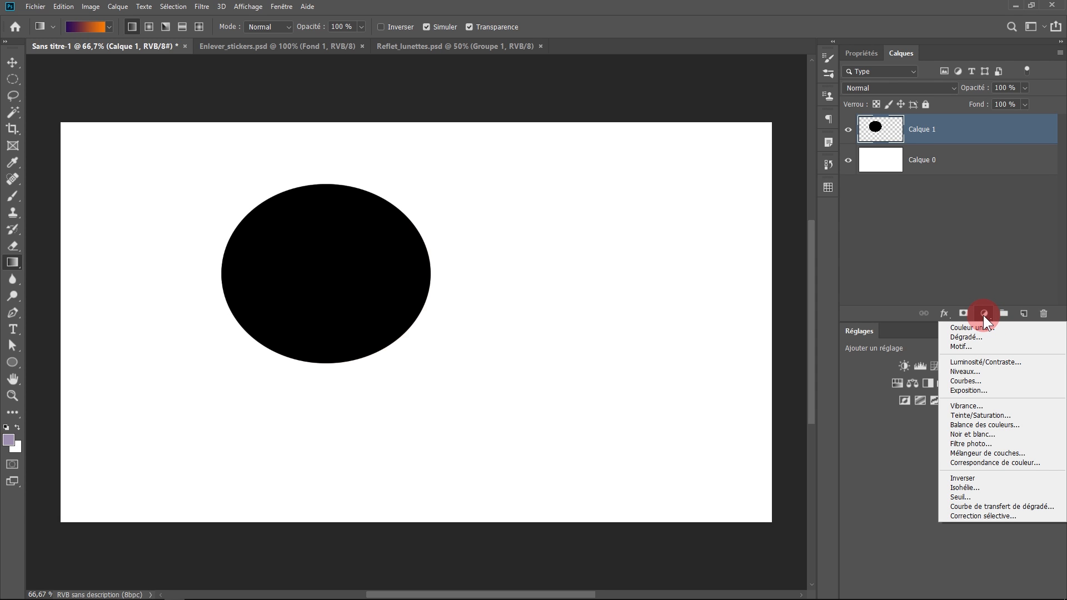
pyautogui.click(981, 340)
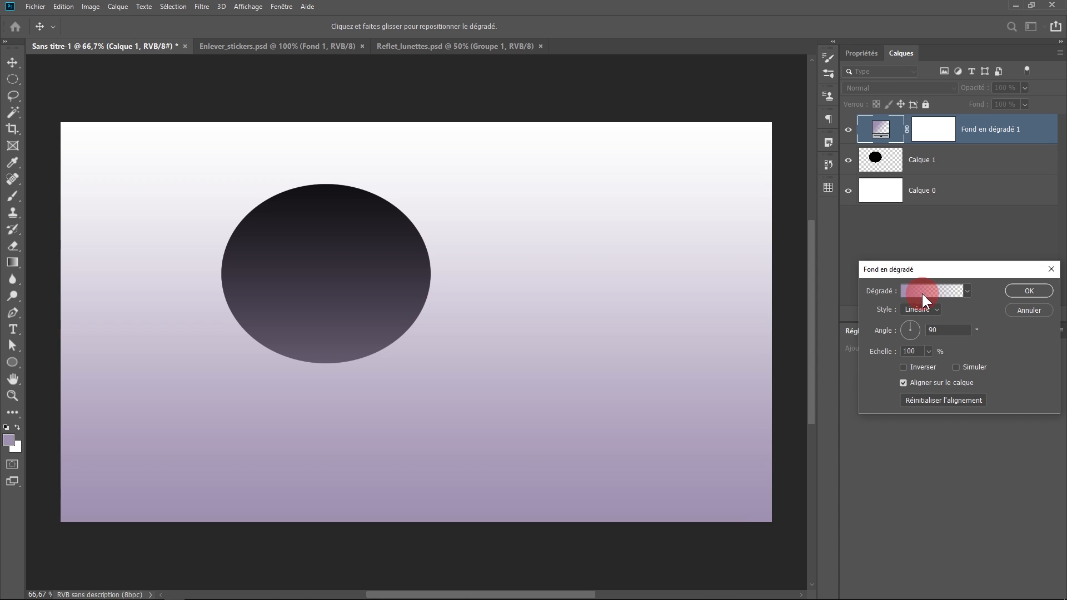
pyautogui.moveTo(925, 272); pyautogui.dragTo(594, 153)
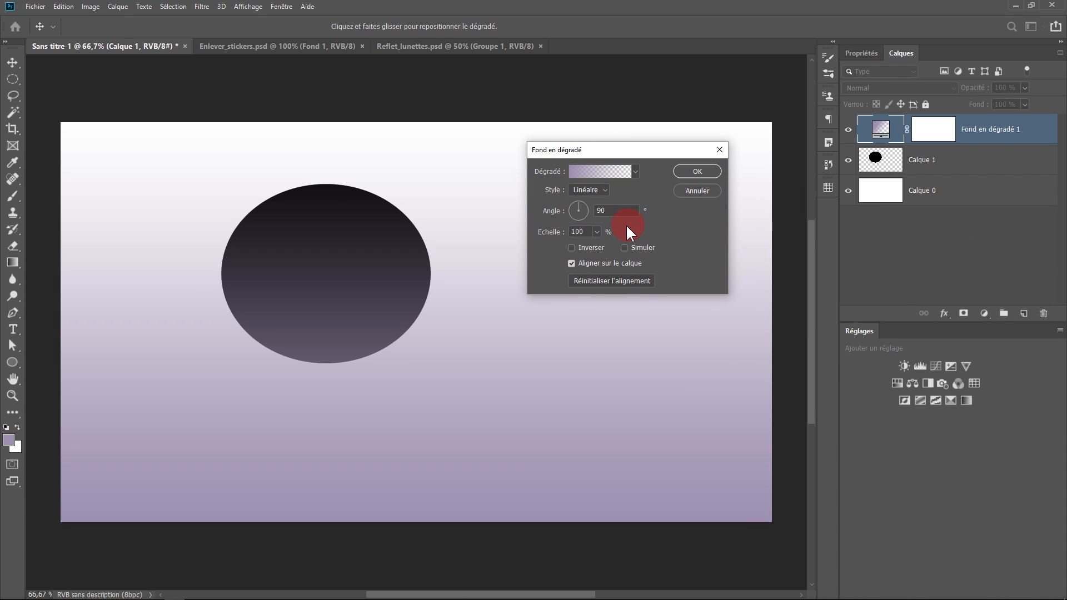
pyautogui.click(598, 190)
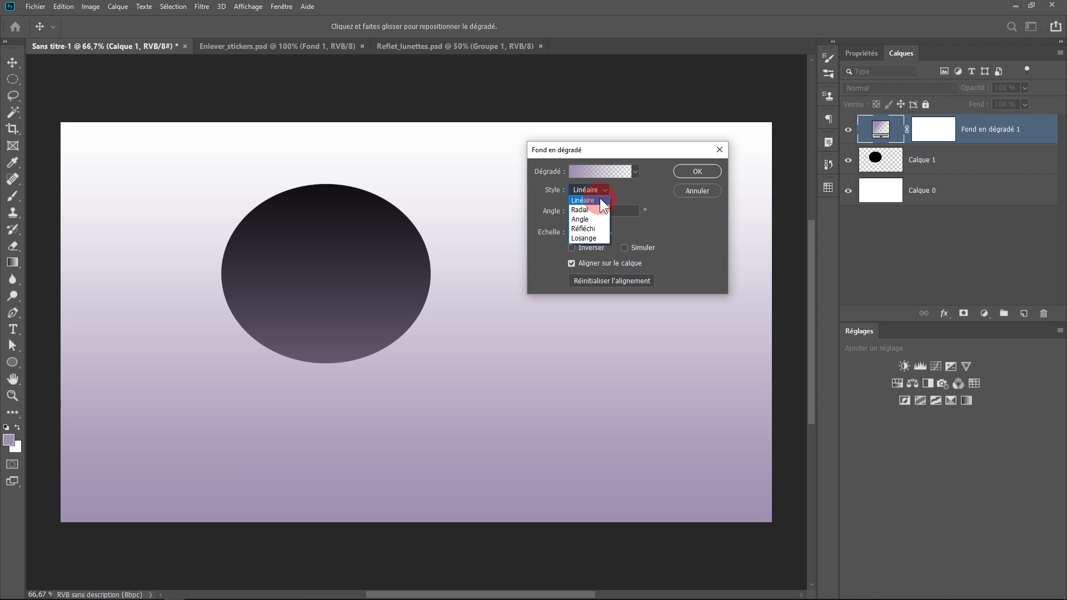
pyautogui.click(651, 186)
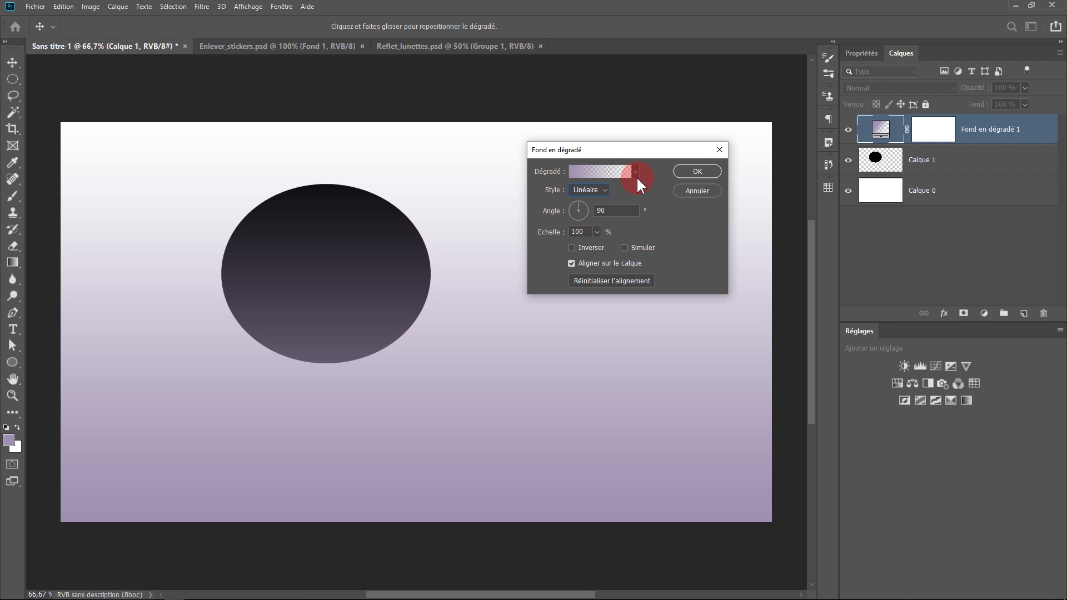
pyautogui.click(636, 173)
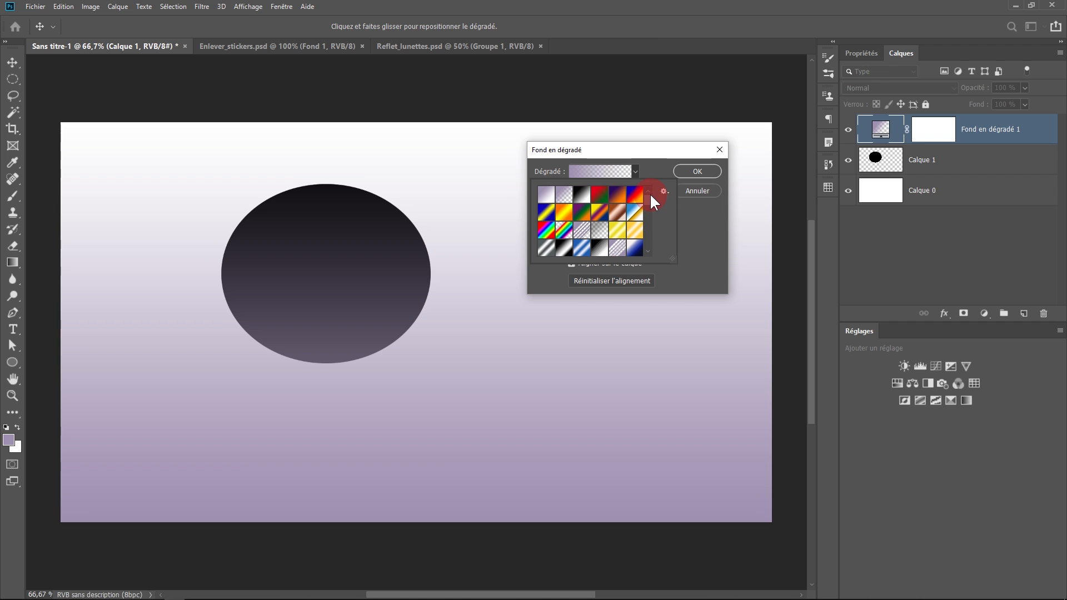
pyautogui.moveTo(648, 192)
pyautogui.mouseDown()
pyautogui.moveTo(644, 236)
pyautogui.moveTo(645, 172)
pyautogui.mouseUp()
pyautogui.click(649, 159)
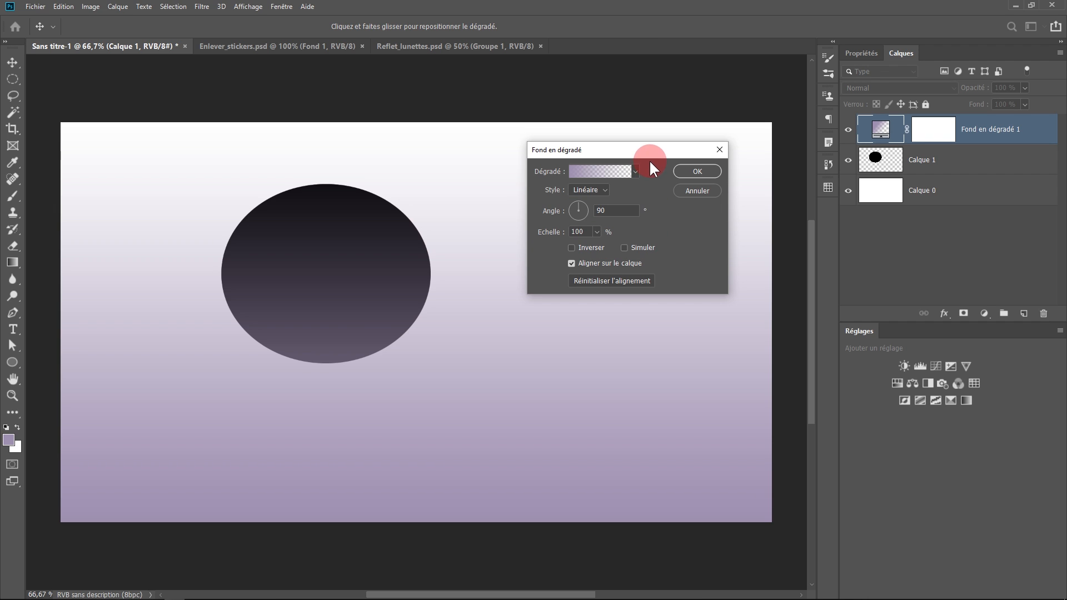
# Apply the "Violet, orange" preset to the fill layer and reposition the gradient on the canvas.
pyautogui.click(596, 168)
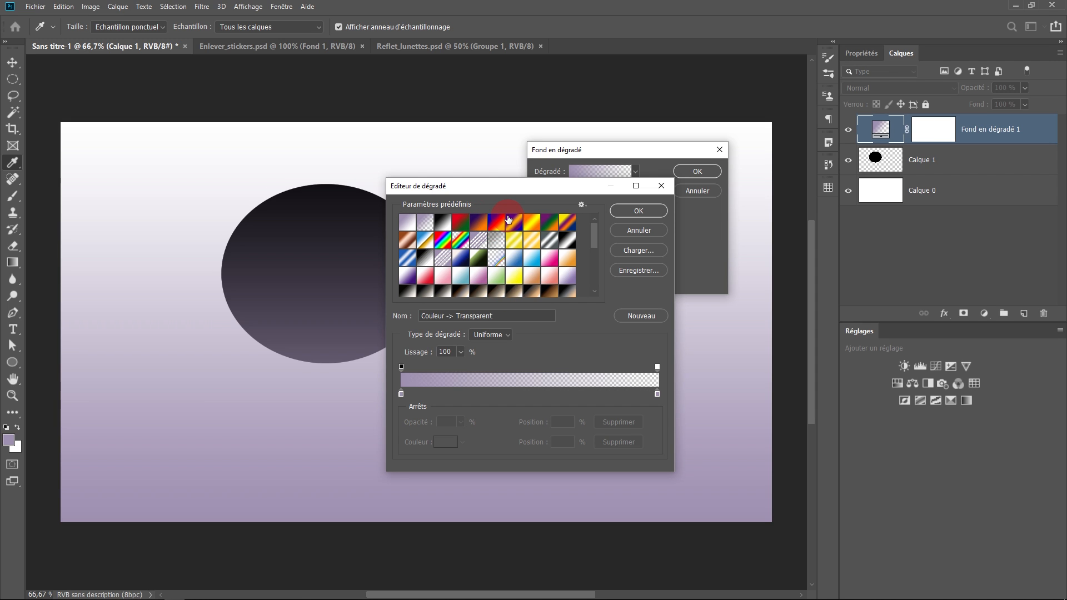
pyautogui.click(477, 228)
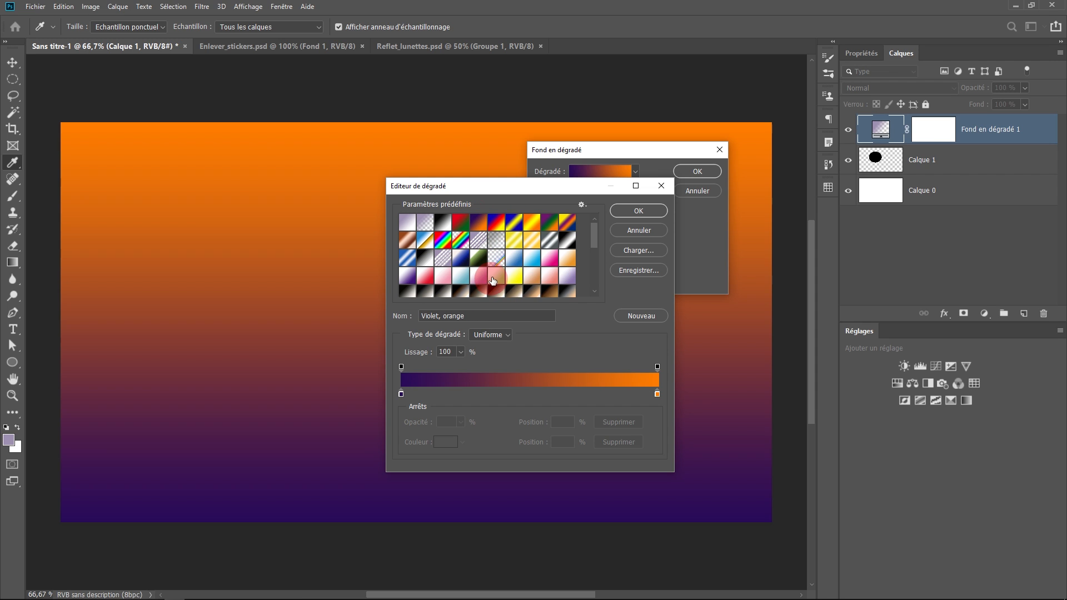
pyautogui.click(642, 231)
pyautogui.click(639, 210)
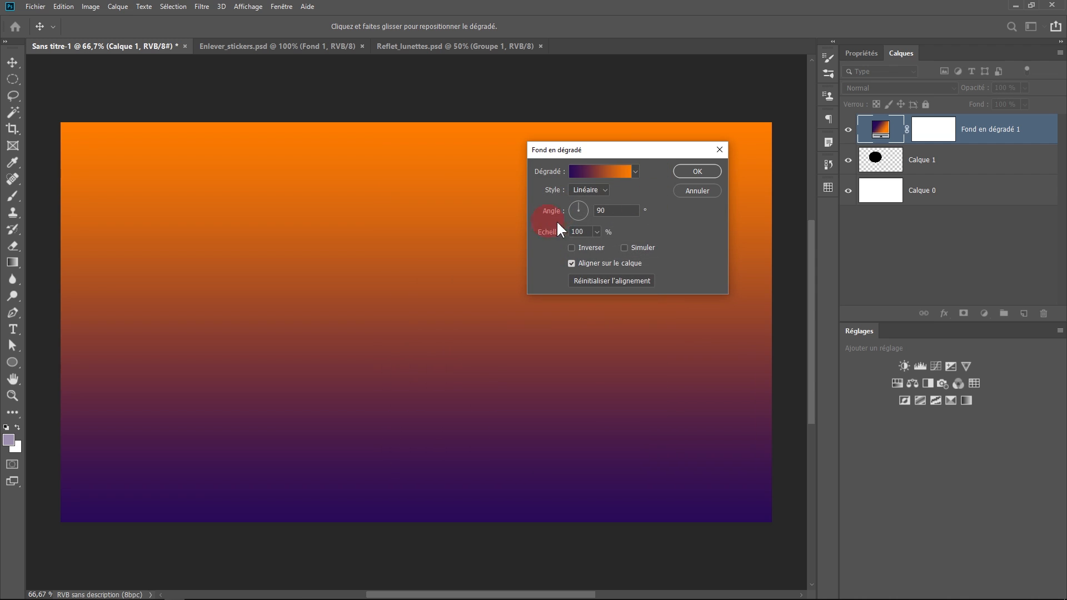
pyautogui.moveTo(627, 150); pyautogui.dragTo(738, 255)
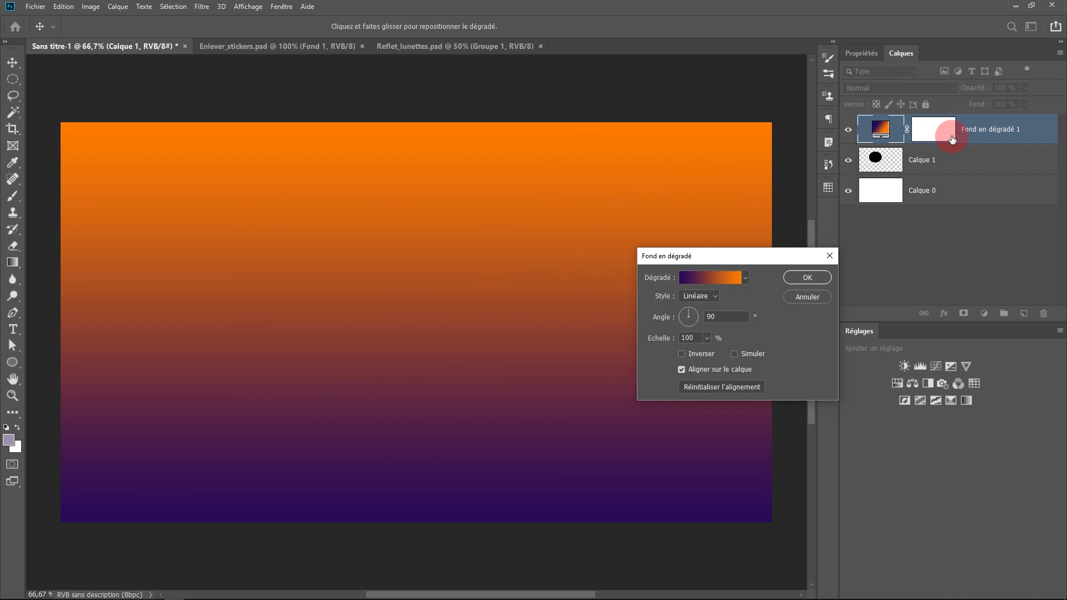
pyautogui.moveTo(245, 295); pyautogui.dragTo(618, 364)
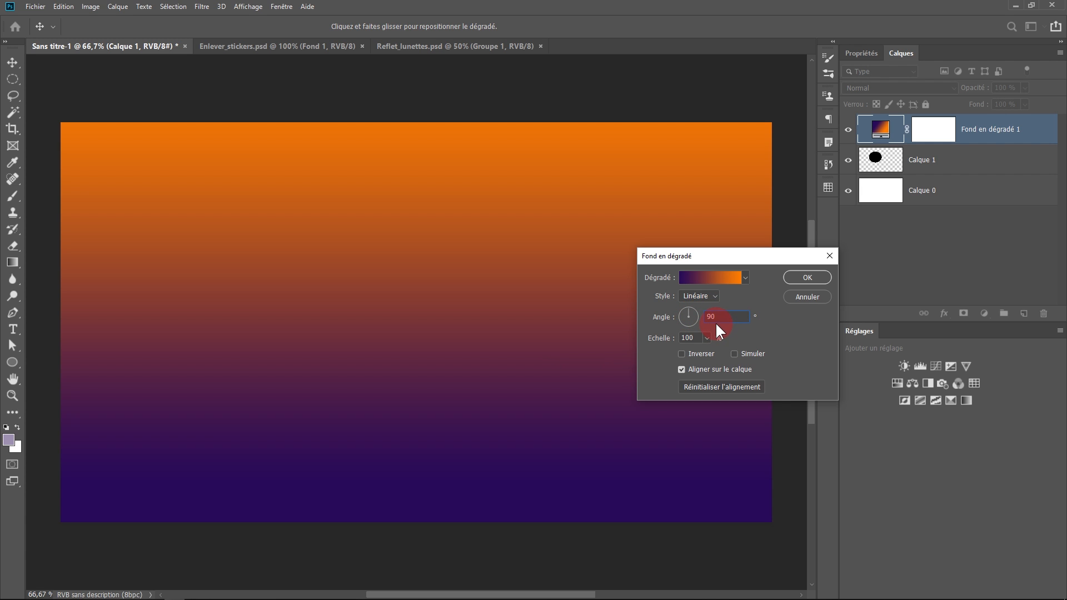
# Set the gradient fill's angle to 40,49° and its scale to 23 %.
pyautogui.moveTo(689, 314); pyautogui.dragTo(691, 315)
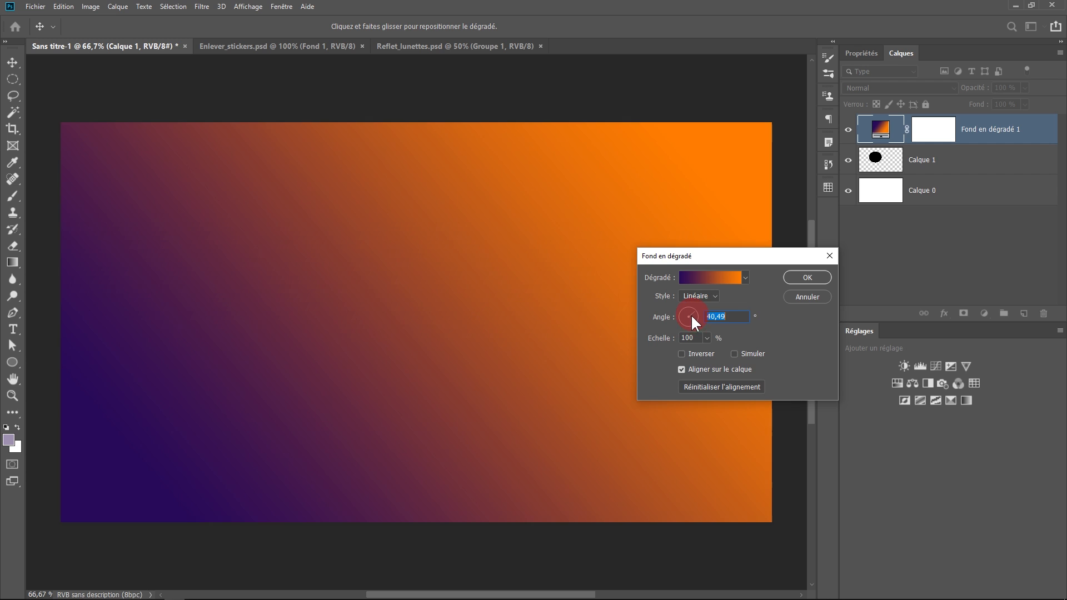
pyautogui.click(707, 338)
pyautogui.moveTo(718, 355); pyautogui.dragTo(701, 356)
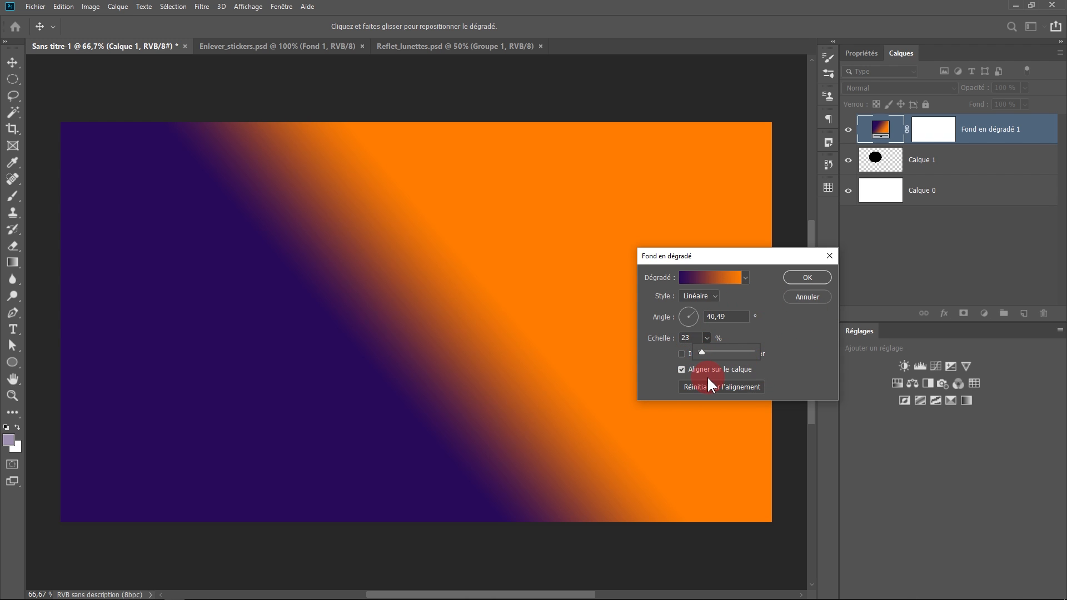
pyautogui.click(688, 365)
# Try moving the gradient toward the canvas's lower-left corner, reset its alignment and accept the gradient fill.
pyautogui.click(695, 386)
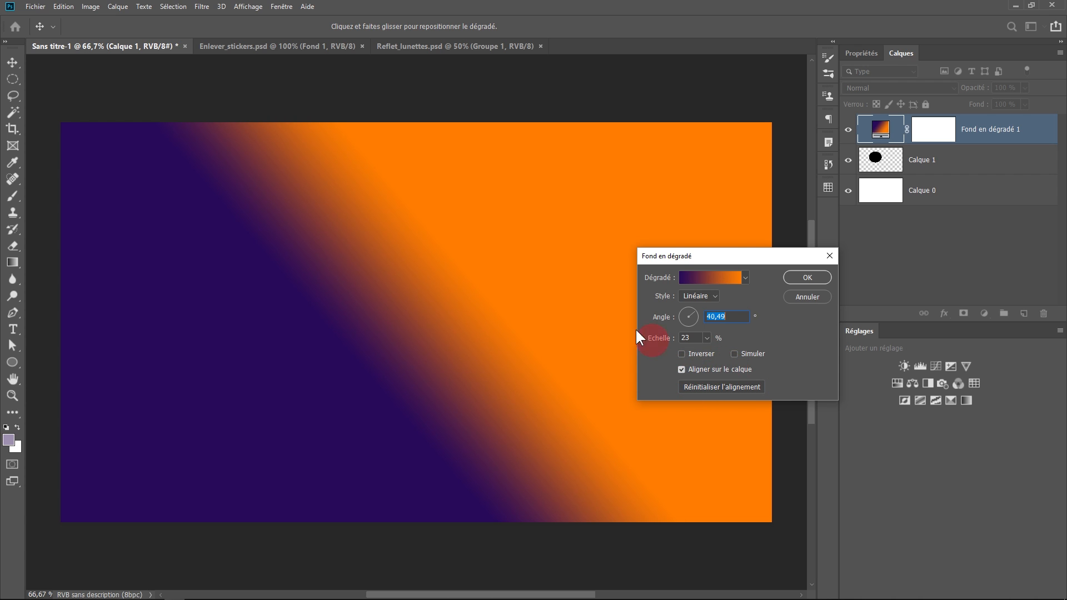
pyautogui.moveTo(635, 328); pyautogui.dragTo(207, 341)
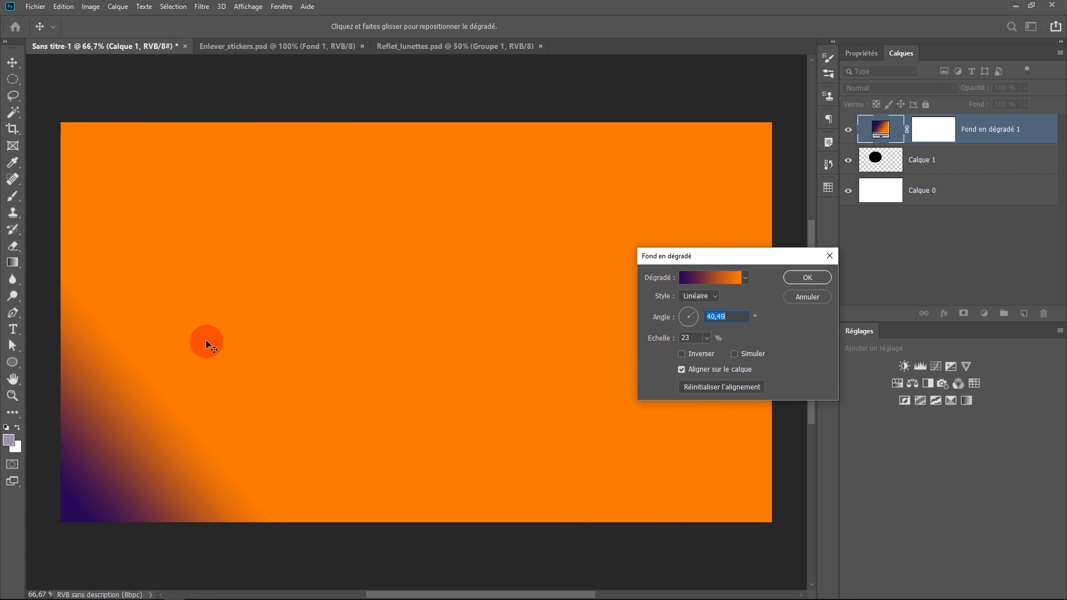
pyautogui.click(712, 385)
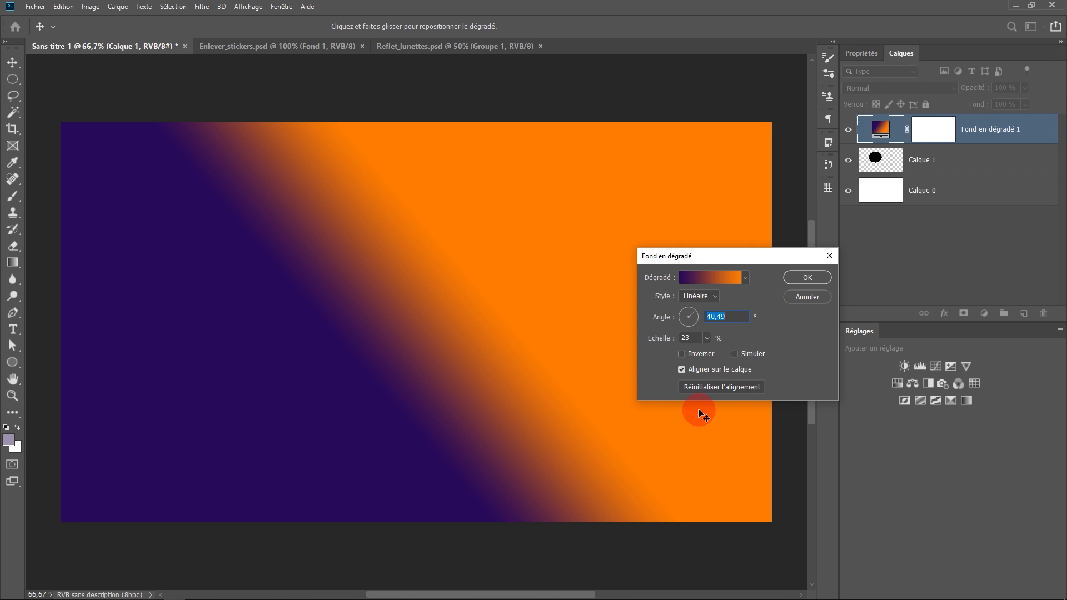
pyautogui.click(803, 278)
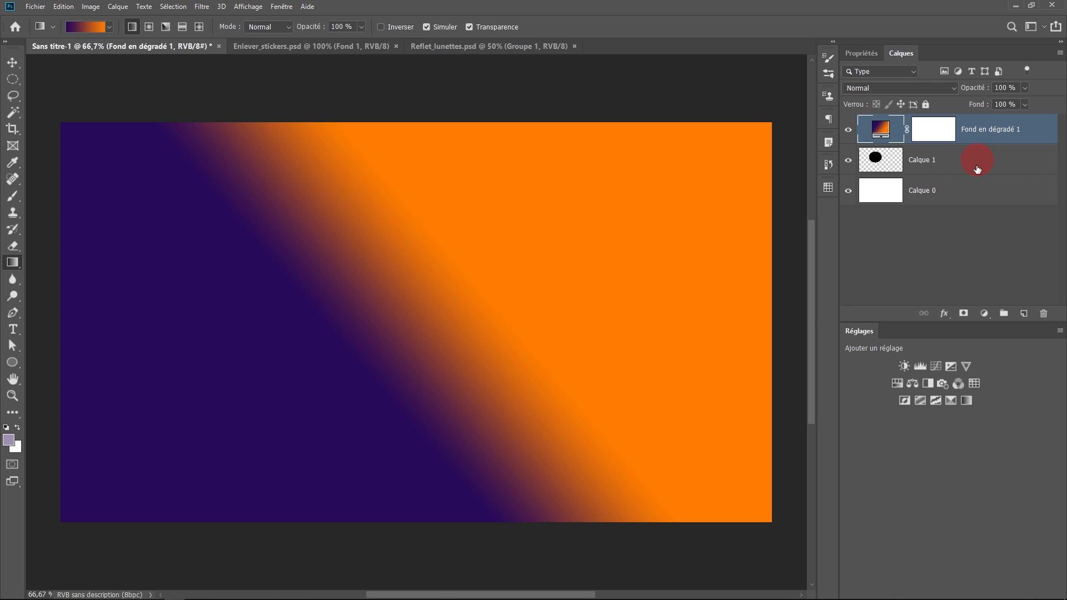
# Hide and show the Fond en dégradé 1 layer twice to check how it covers the black ellipse.
pyautogui.click(848, 131)
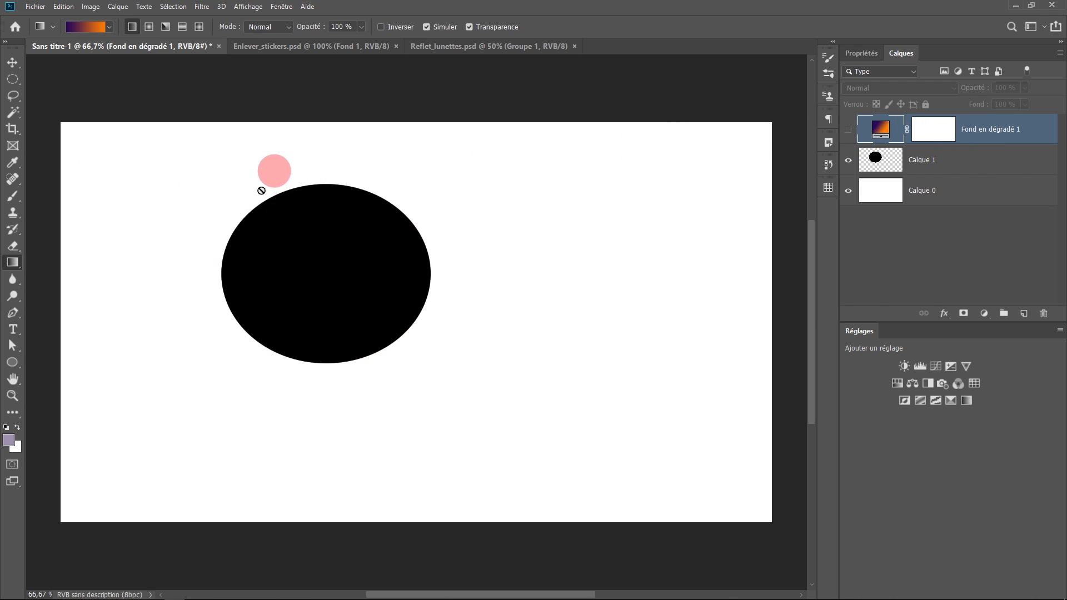
pyautogui.click(849, 129)
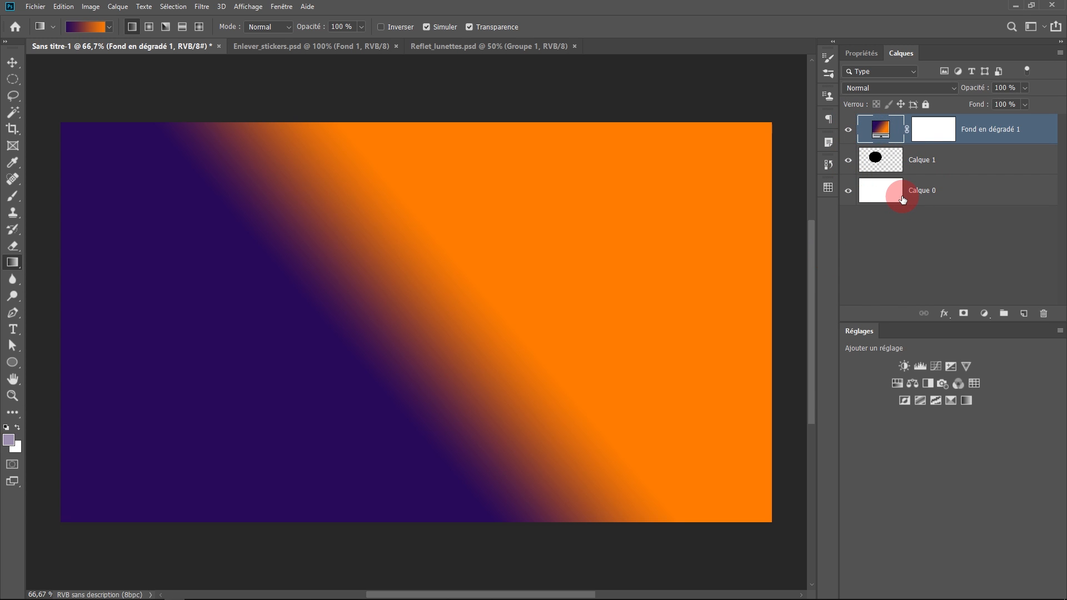
pyautogui.click(848, 130)
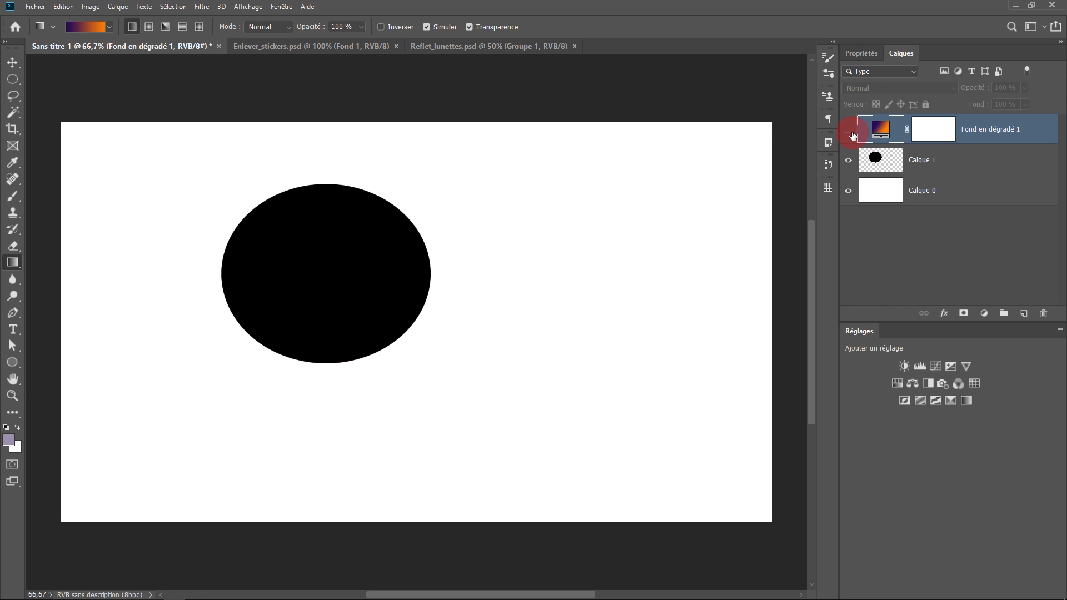
pyautogui.click(848, 132)
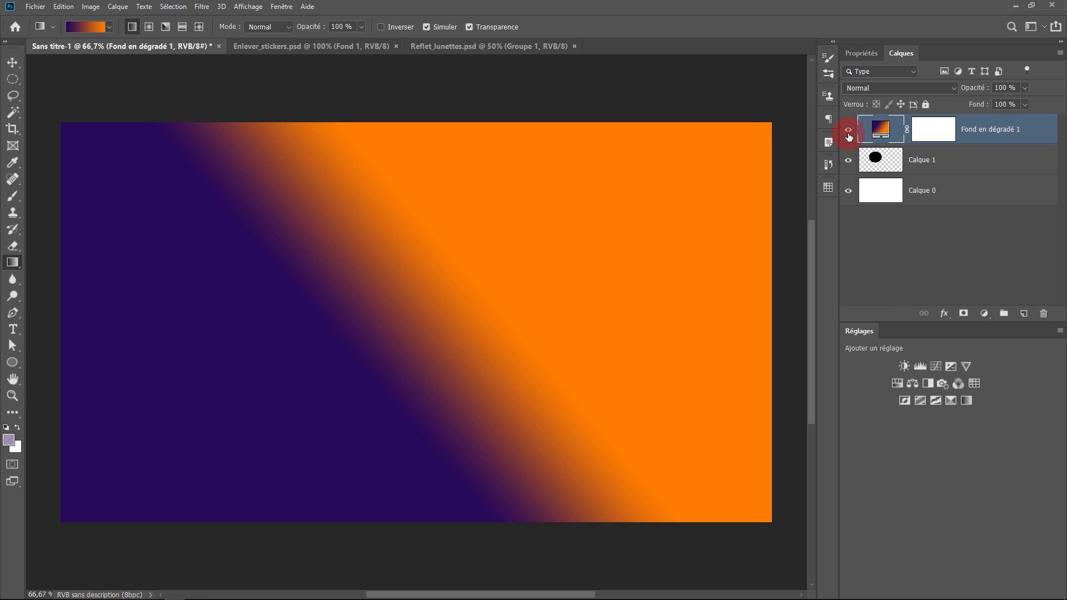
# Clip the Fond en dégradé 1 layer to the ellipse on Calque 1 with a clipping mask.
pyautogui.rightClick(1042, 139)
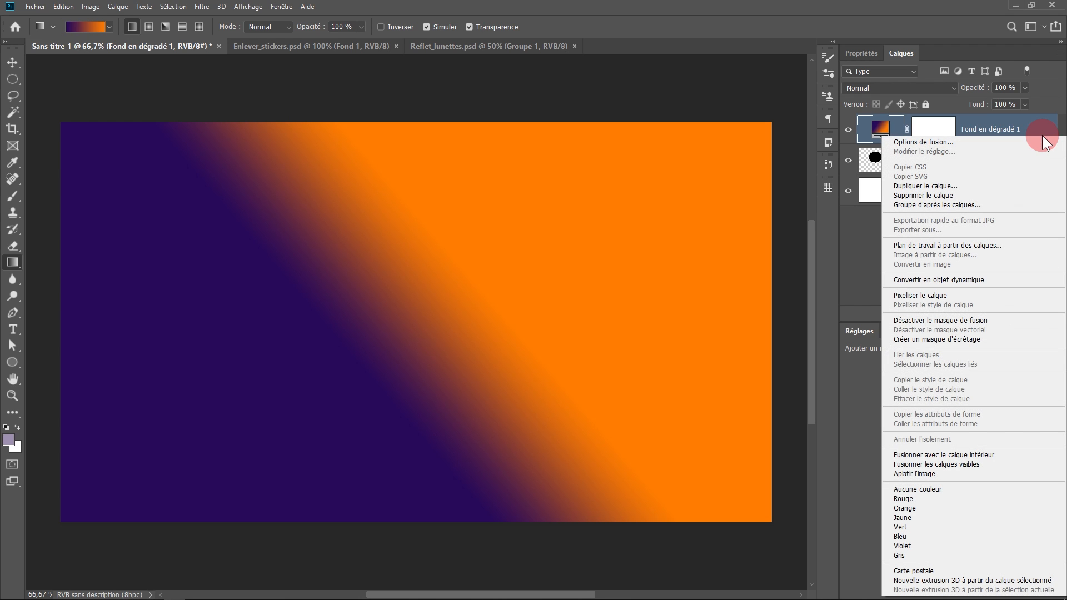
pyautogui.click(915, 341)
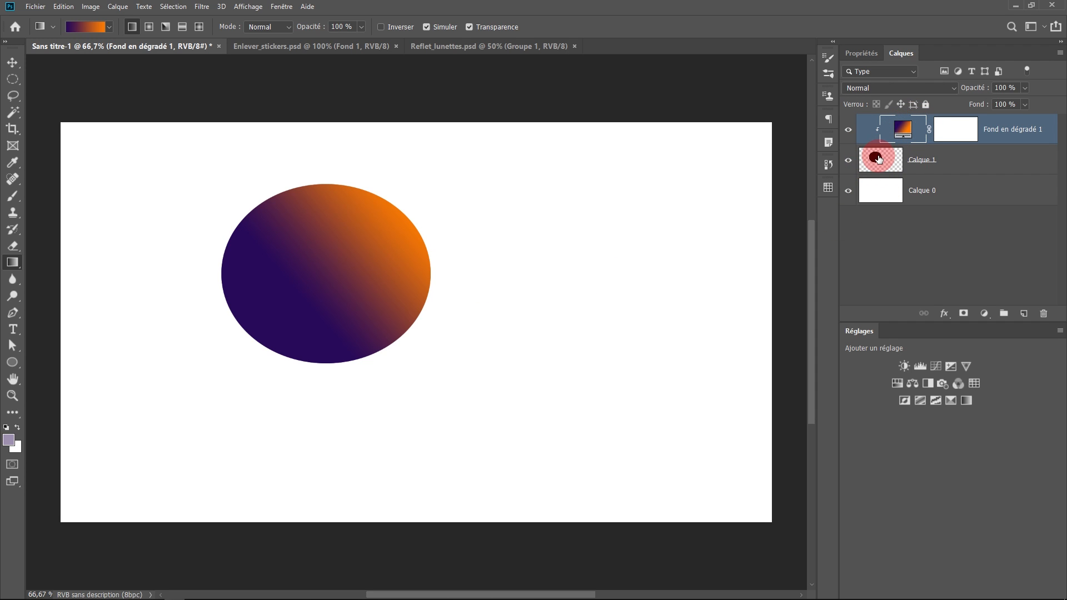
pyautogui.press('v')
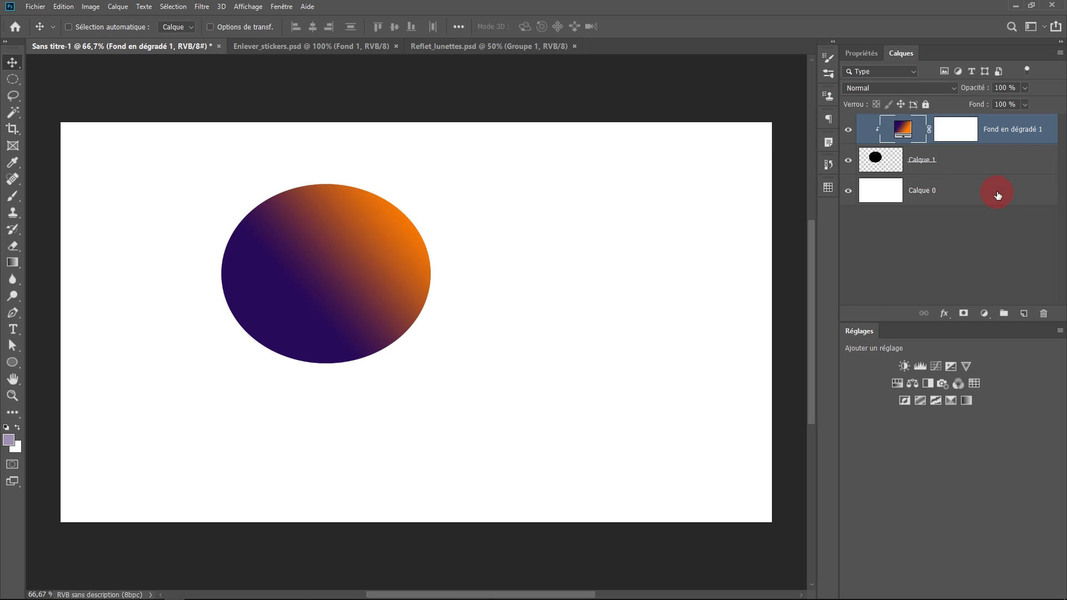
# Set the Fond en dégradé 1 gradient to the Radial style, reverse it, and move its orange centre toward the ellipse's upper-left area.
pyautogui.doubleClick(903, 129)
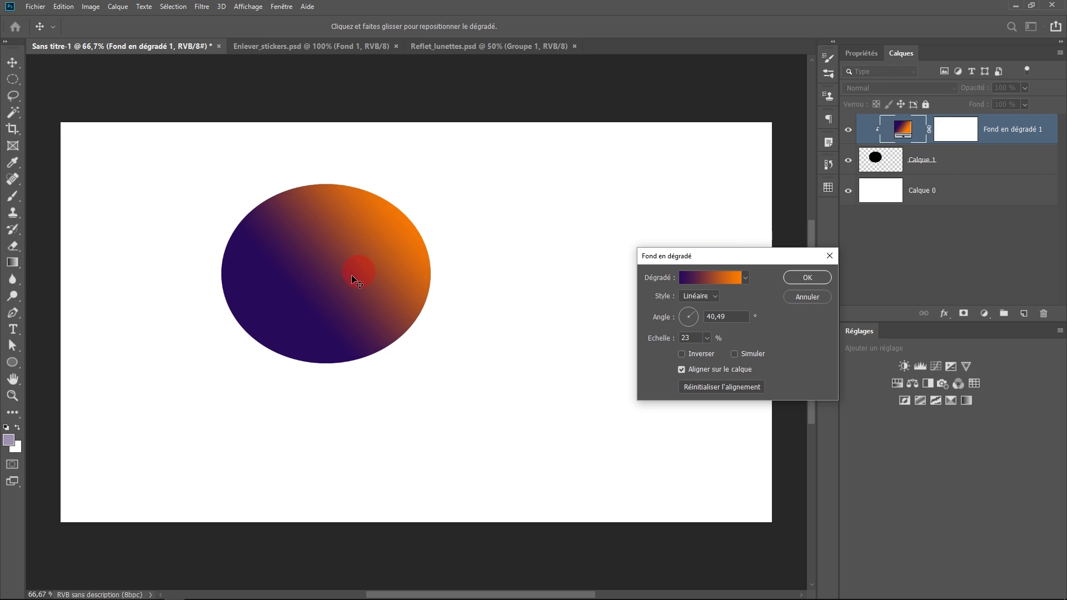
pyautogui.moveTo(353, 269)
pyautogui.mouseDown()
pyautogui.moveTo(255, 305)
pyautogui.moveTo(412, 251)
pyautogui.moveTo(335, 281)
pyautogui.mouseUp()
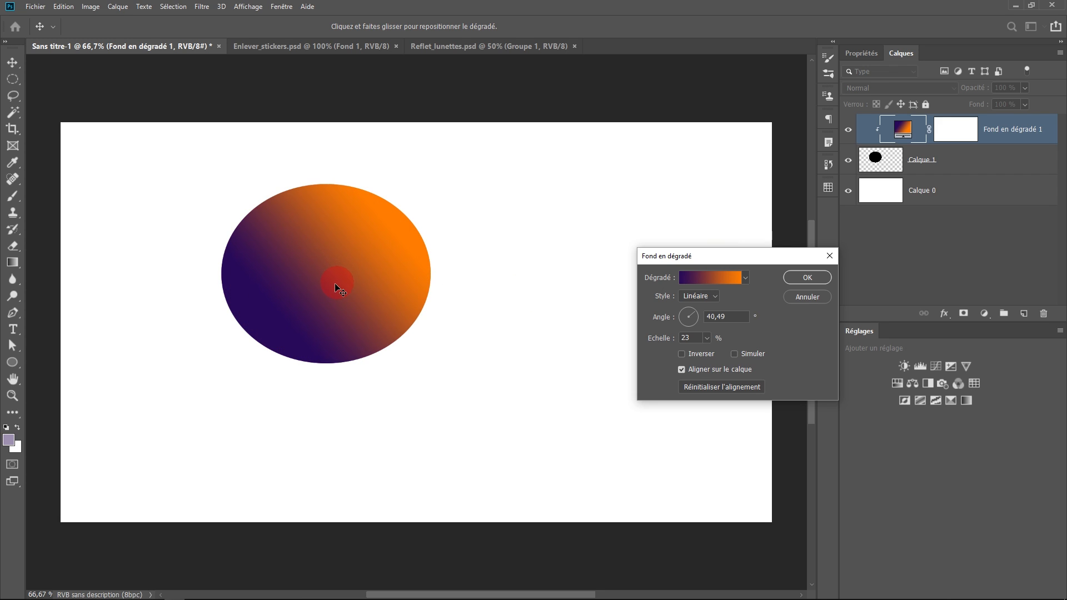
pyautogui.click(709, 294)
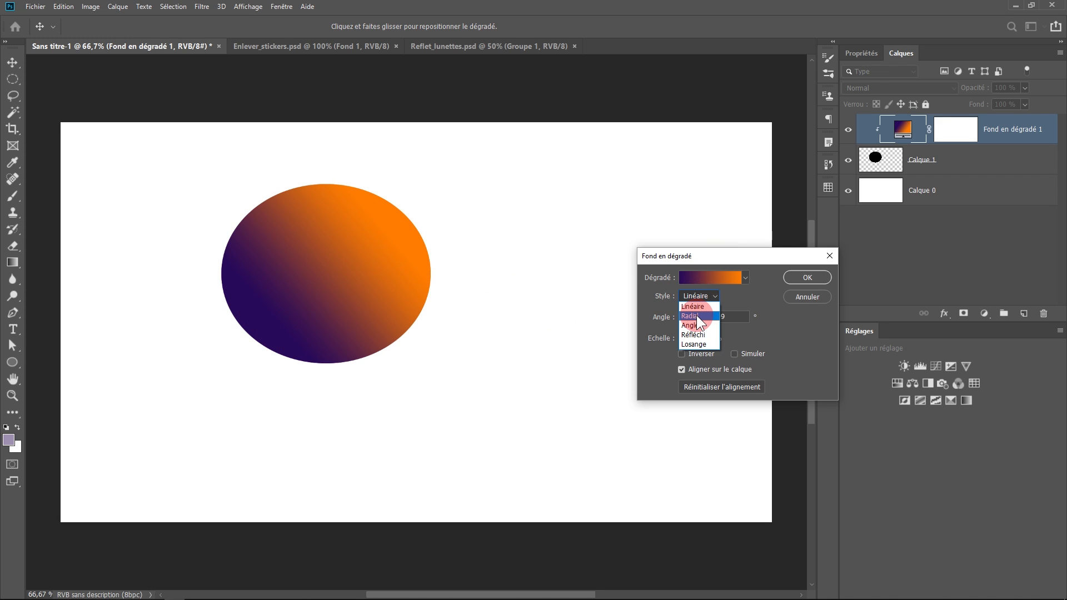
pyautogui.click(695, 315)
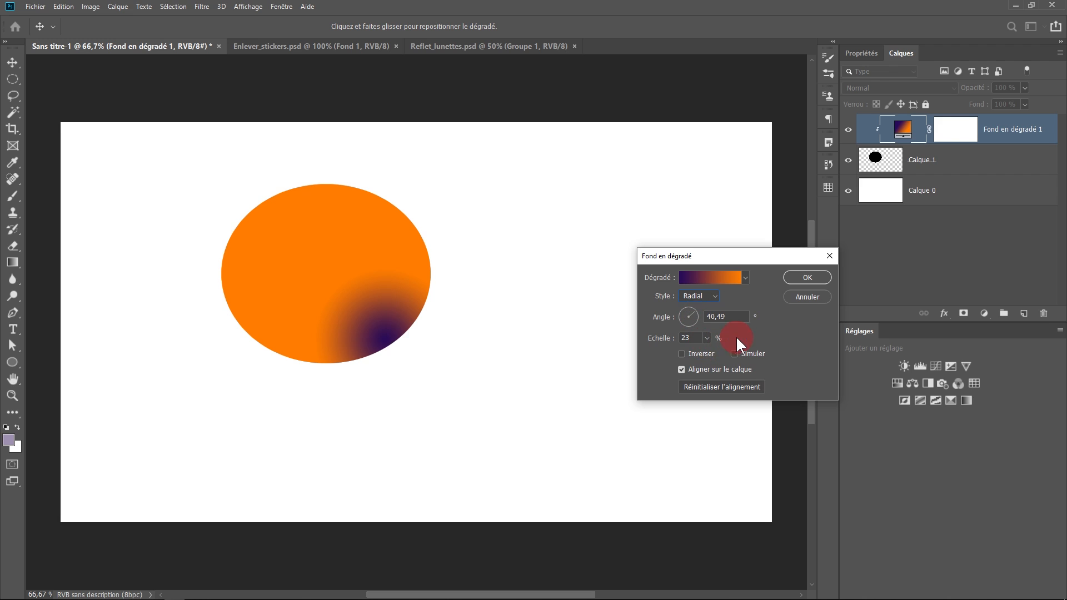
pyautogui.click(700, 358)
pyautogui.moveTo(409, 322); pyautogui.dragTo(303, 245)
pyautogui.click(406, 239)
pyautogui.click(711, 277)
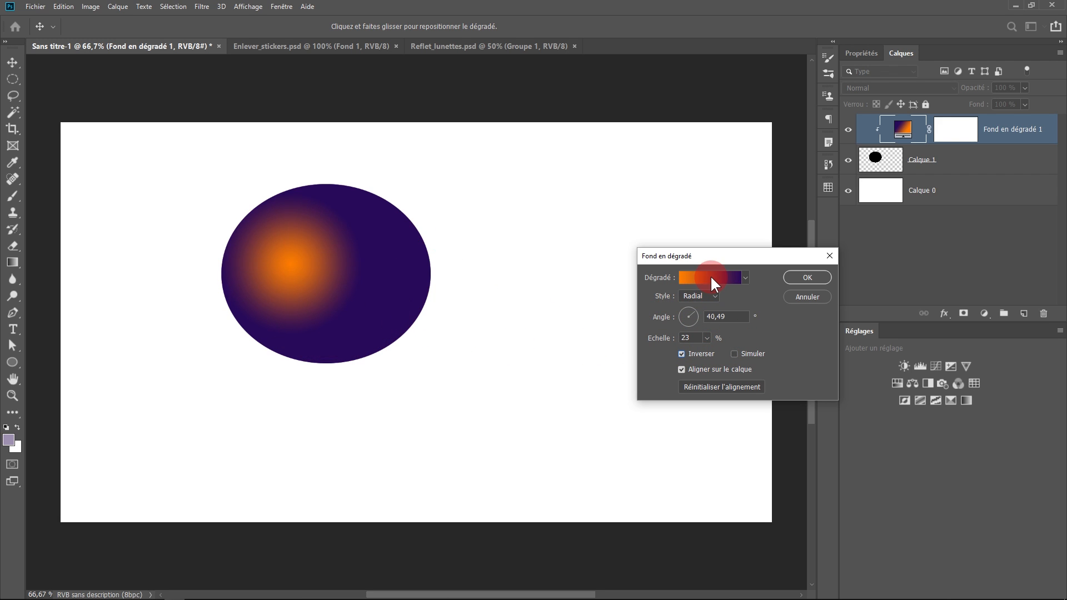
# Set the gradient fill's scale to 34 %, shift its centre slightly up and left within the ellipse, and accept it.
pyautogui.click(707, 340)
pyautogui.moveTo(717, 352); pyautogui.dragTo(706, 354)
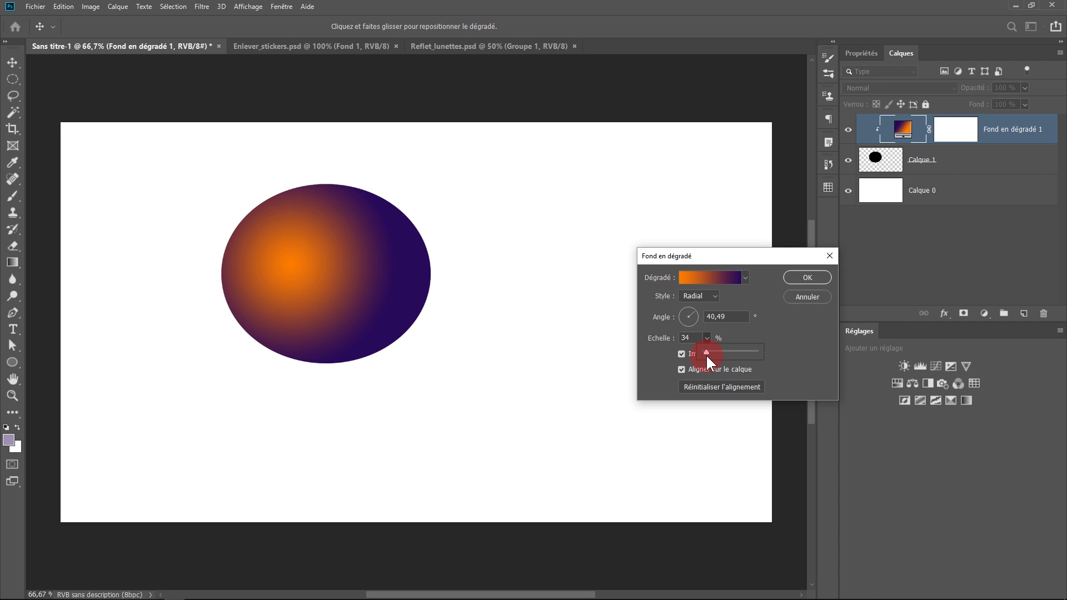
pyautogui.click(371, 303)
pyautogui.moveTo(371, 304)
pyautogui.mouseDown()
pyautogui.moveTo(354, 278)
pyautogui.moveTo(359, 291)
pyautogui.mouseUp()
pyautogui.click(817, 279)
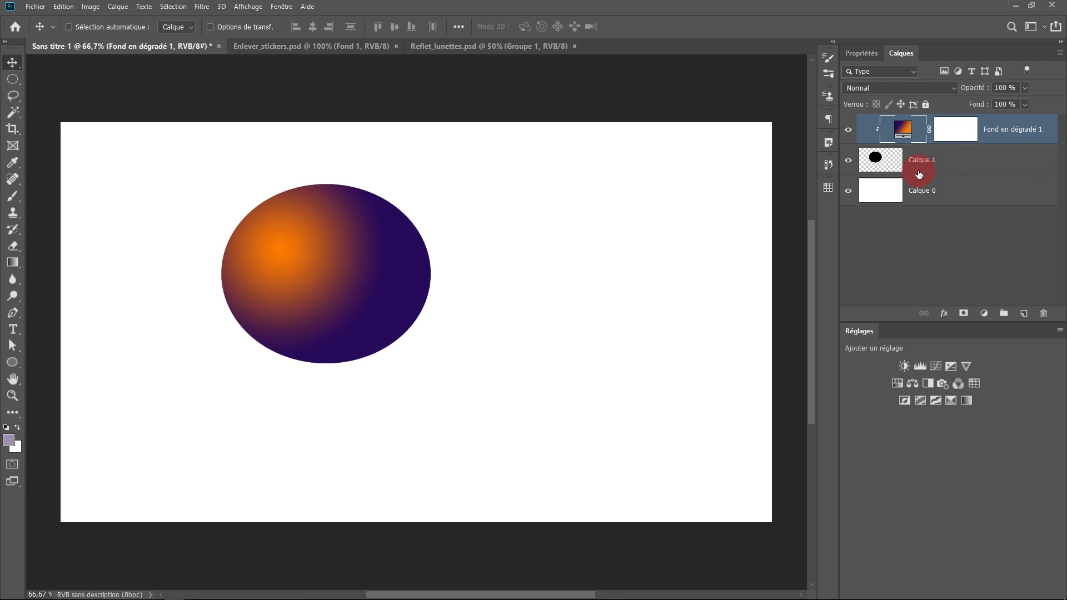
# Release the Fond en dégradé 1 layer's clipping mask and invert its layer mask to black.
pyautogui.keyDown('alt'); pyautogui.click(990, 142); pyautogui.keyUp('alt')
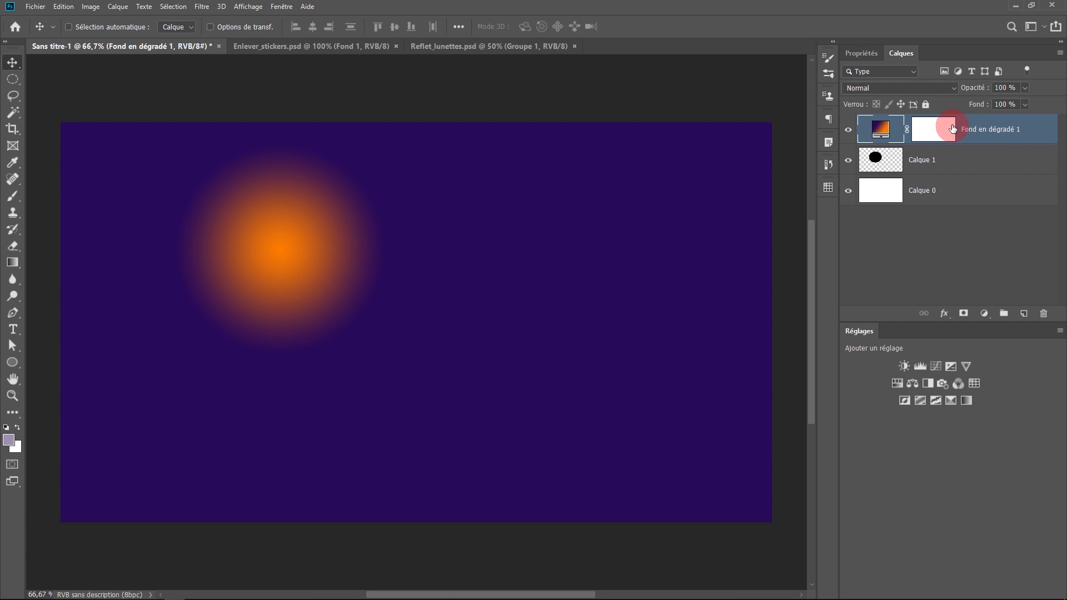
pyautogui.click(935, 135)
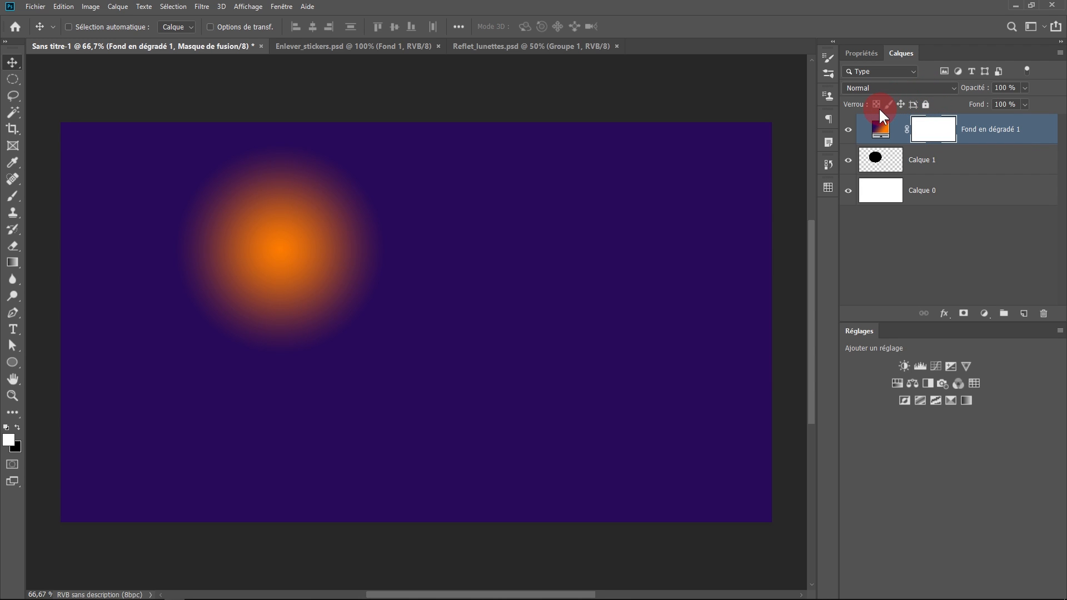
pyautogui.press('ctrl')
pyautogui.hotkey('ctrl', 'i')
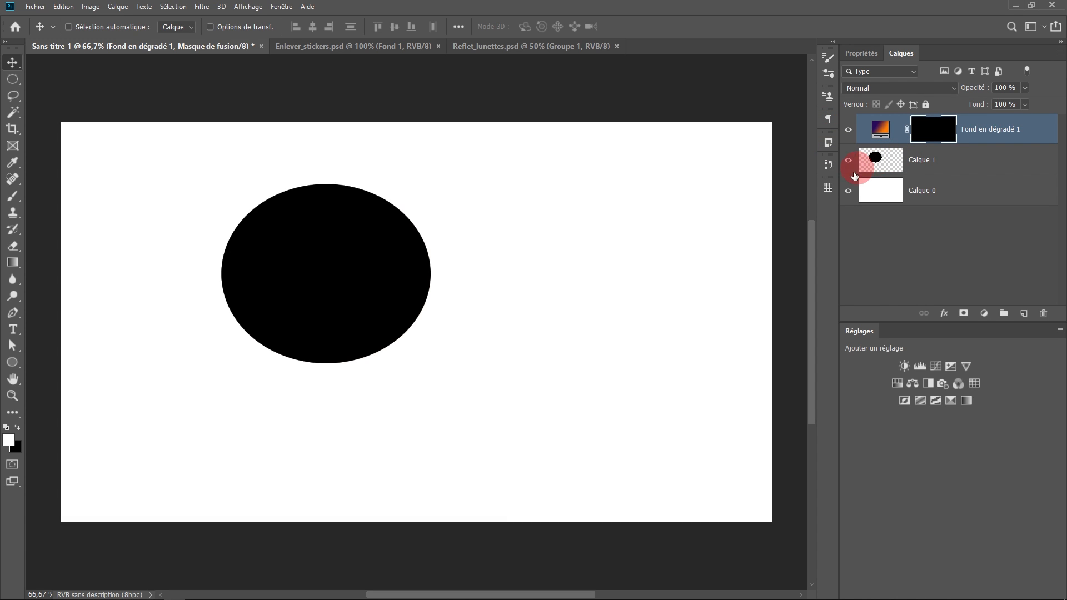
# Hide Calque 1 and reveal part of the gradient by painting its mask with a soft white 160 px brush.
pyautogui.click(848, 161)
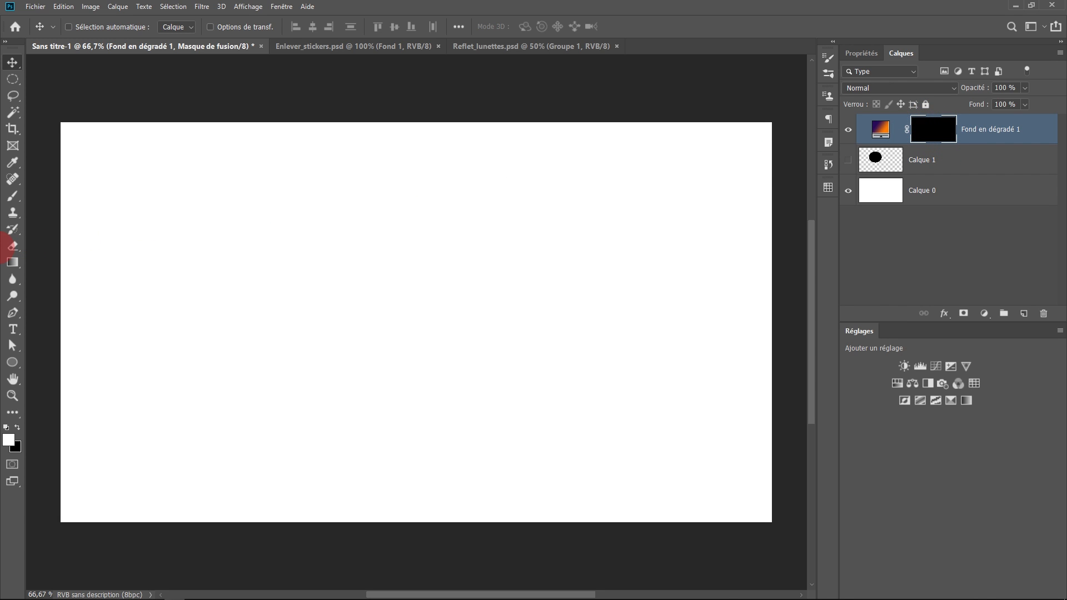
pyautogui.click(13, 196)
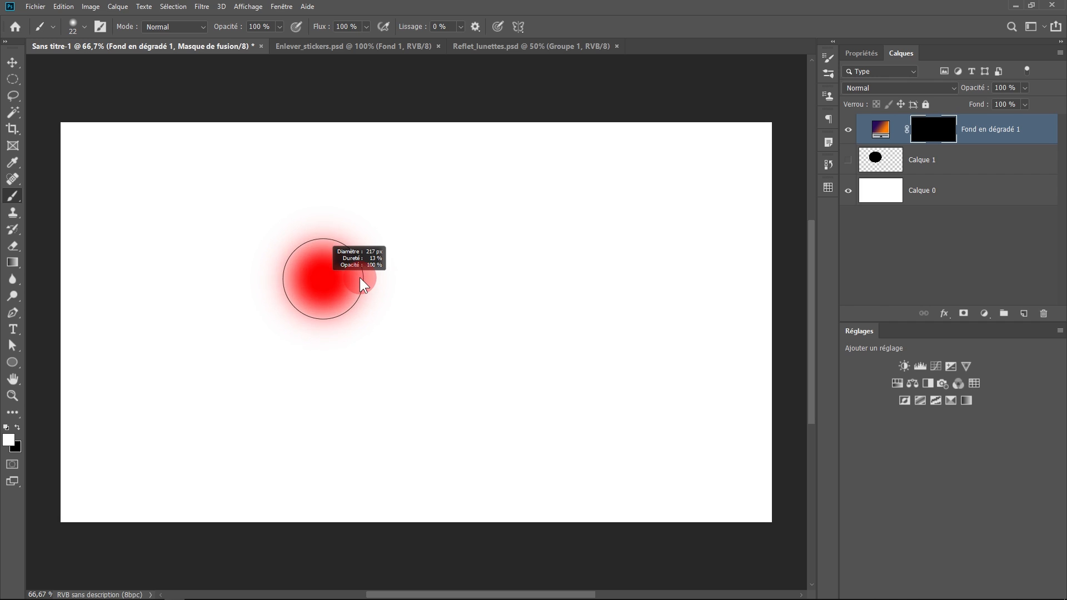
pyautogui.moveTo(476, 269)
pyautogui.mouseDown()
pyautogui.moveTo(385, 254)
pyautogui.moveTo(288, 272)
pyautogui.moveTo(243, 338)
pyautogui.moveTo(463, 369)
pyautogui.moveTo(455, 339)
pyautogui.moveTo(253, 331)
pyautogui.moveTo(555, 254)
pyautogui.moveTo(362, 309)
pyautogui.moveTo(513, 316)
pyautogui.moveTo(303, 316)
pyautogui.moveTo(480, 287)
pyautogui.moveTo(391, 298)
pyautogui.moveTo(360, 352)
pyautogui.moveTo(311, 340)
pyautogui.moveTo(379, 321)
pyautogui.moveTo(348, 342)
pyautogui.moveTo(399, 342)
pyautogui.moveTo(582, 292)
pyautogui.mouseUp()
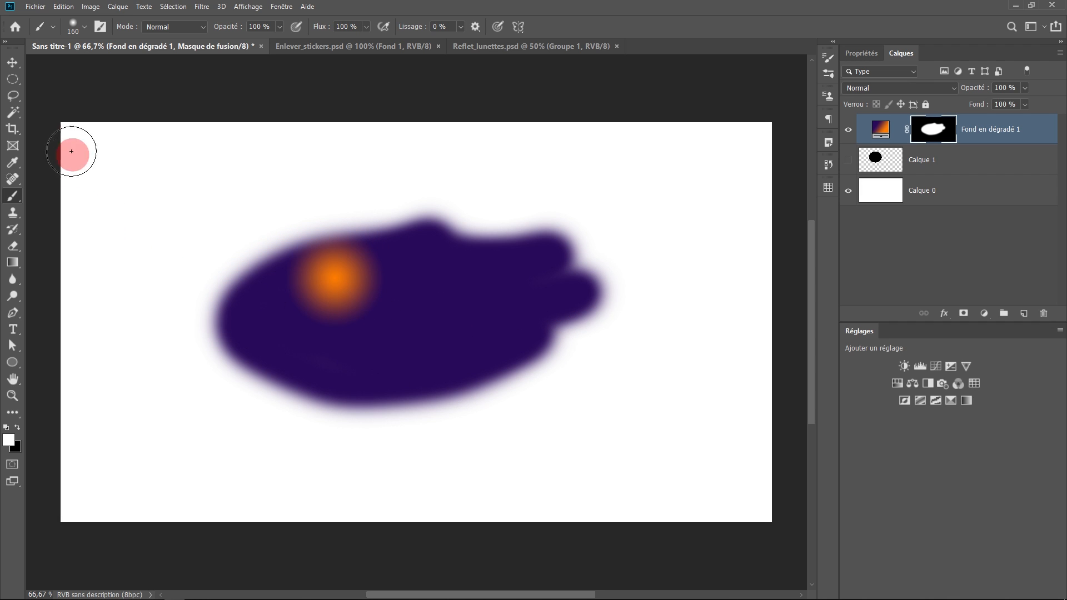
# Move the painted gradient shape slightly down the canvas with the Move tool.
pyautogui.click(12, 62)
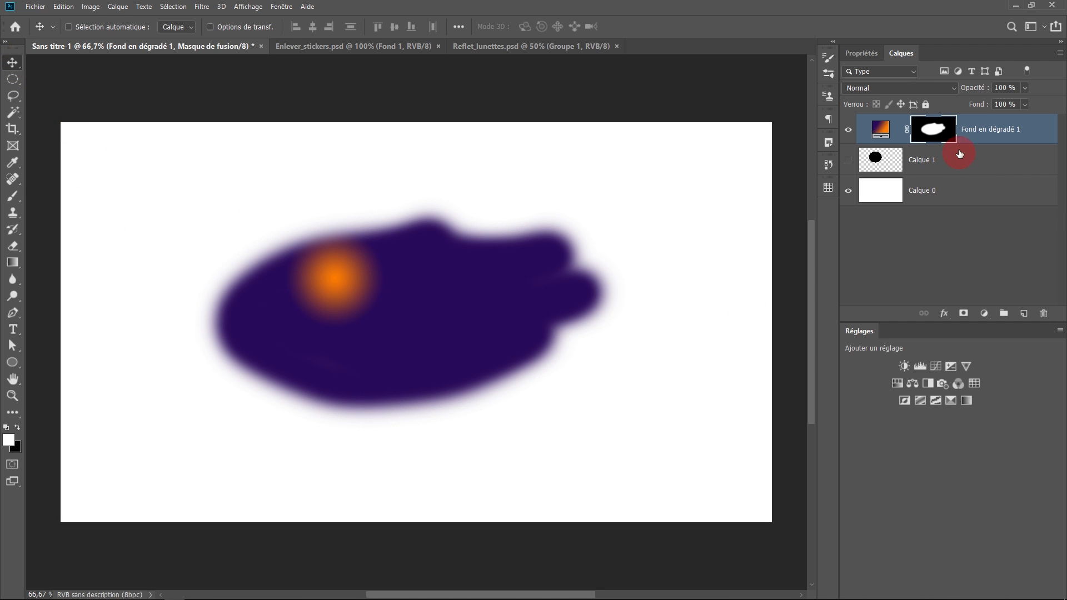
pyautogui.click(938, 131)
pyautogui.moveTo(485, 323); pyautogui.dragTo(376, 340)
# Turn off Aligner sur le calque in the gradient fill, accept it, and move the painted mask shape toward the canvas's upper-left corner.
pyautogui.click(888, 134)
pyautogui.doubleClick(888, 133)
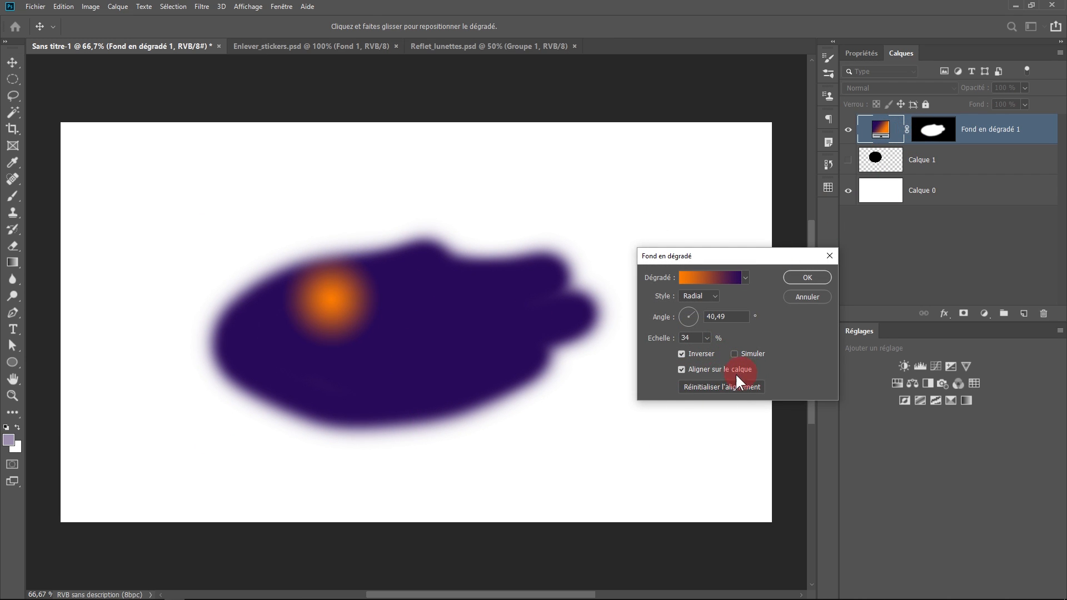
pyautogui.click(688, 370)
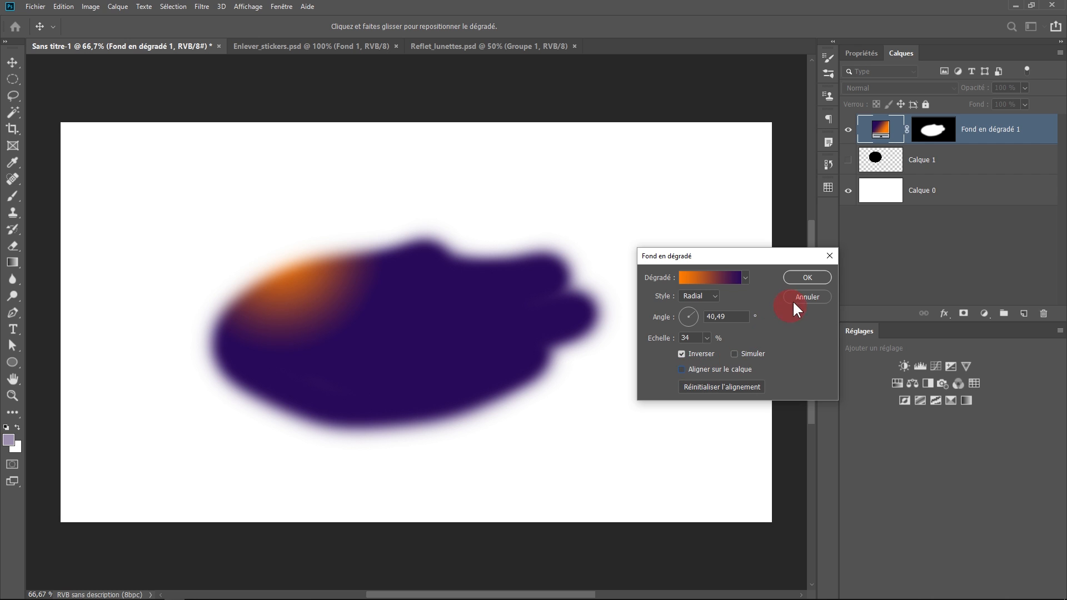
pyautogui.click(806, 276)
pyautogui.moveTo(488, 331); pyautogui.dragTo(383, 283)
# Try moving the radial gradient's centre down and right inside the painted shape while editing the gradient fill.
pyautogui.click(929, 137)
pyautogui.doubleClick(901, 130)
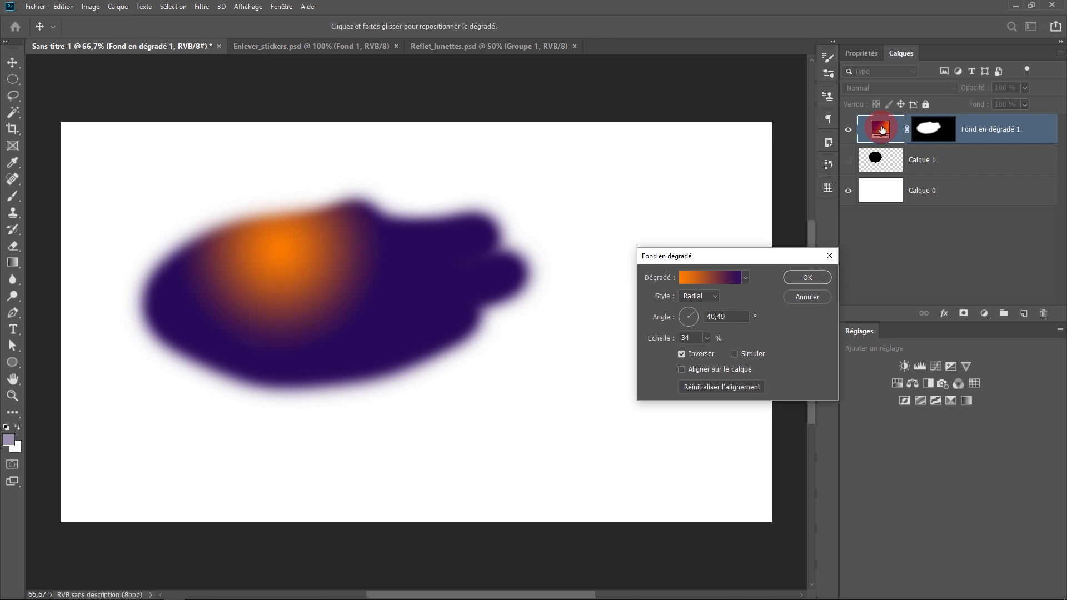
pyautogui.moveTo(308, 268); pyautogui.dragTo(347, 307)
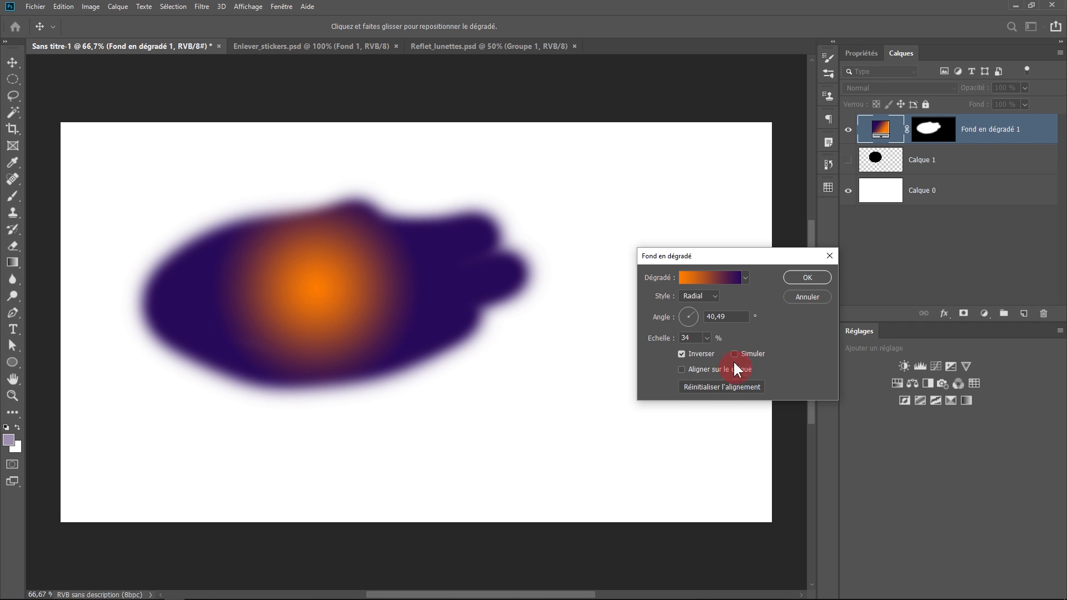
# Try several preset gradients on the fill, including Bleu, jaune, bleu, Prune, Cyan and red-to-green, and cancel the gradient fill edit.
pyautogui.click(717, 282)
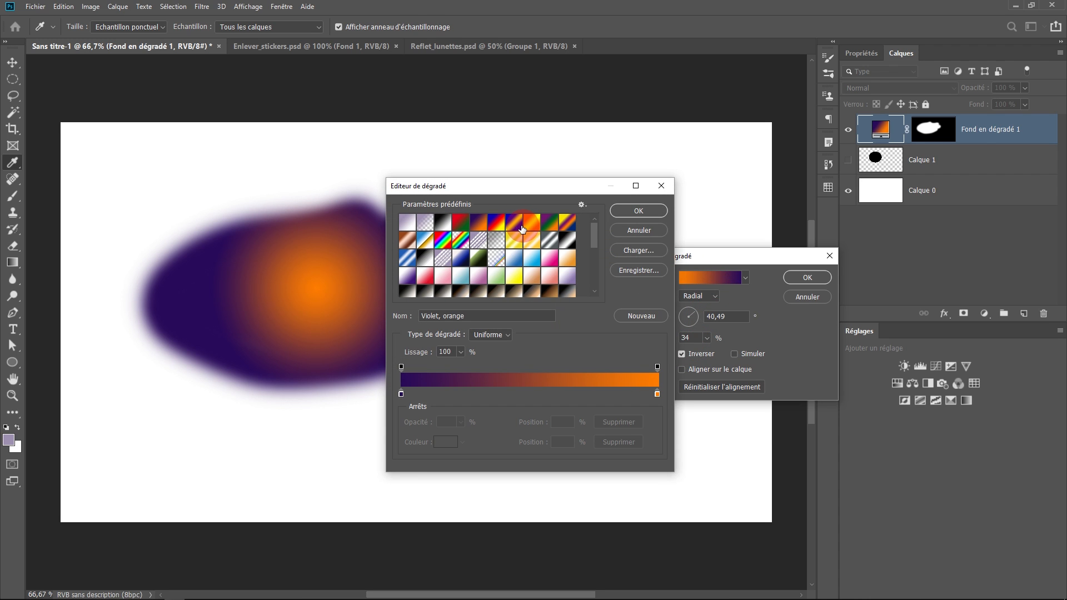
pyautogui.click(521, 225)
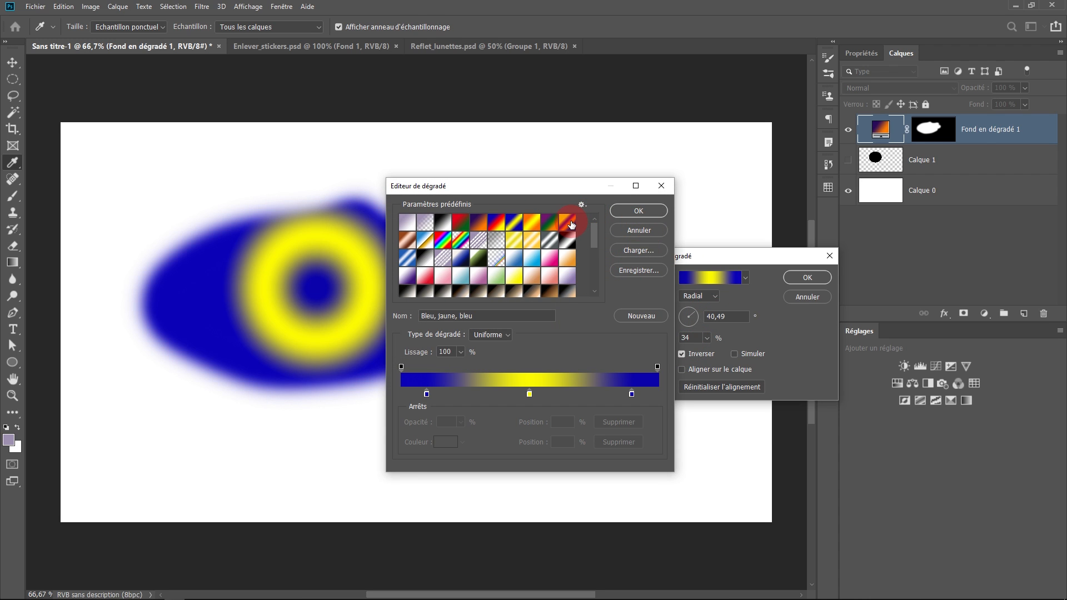
pyautogui.click(570, 224)
pyautogui.click(521, 276)
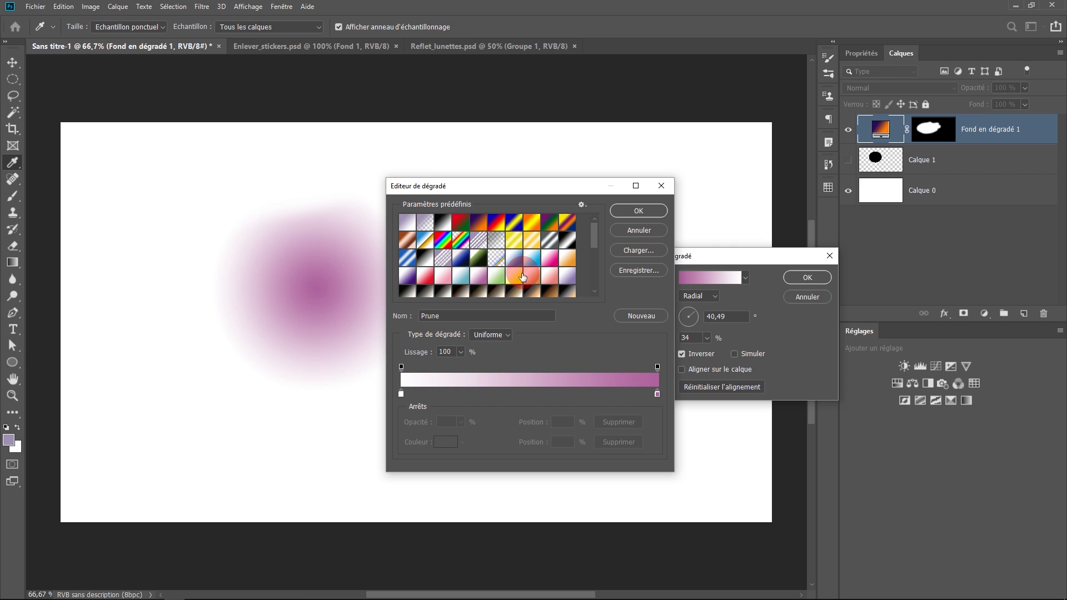
pyautogui.click(531, 259)
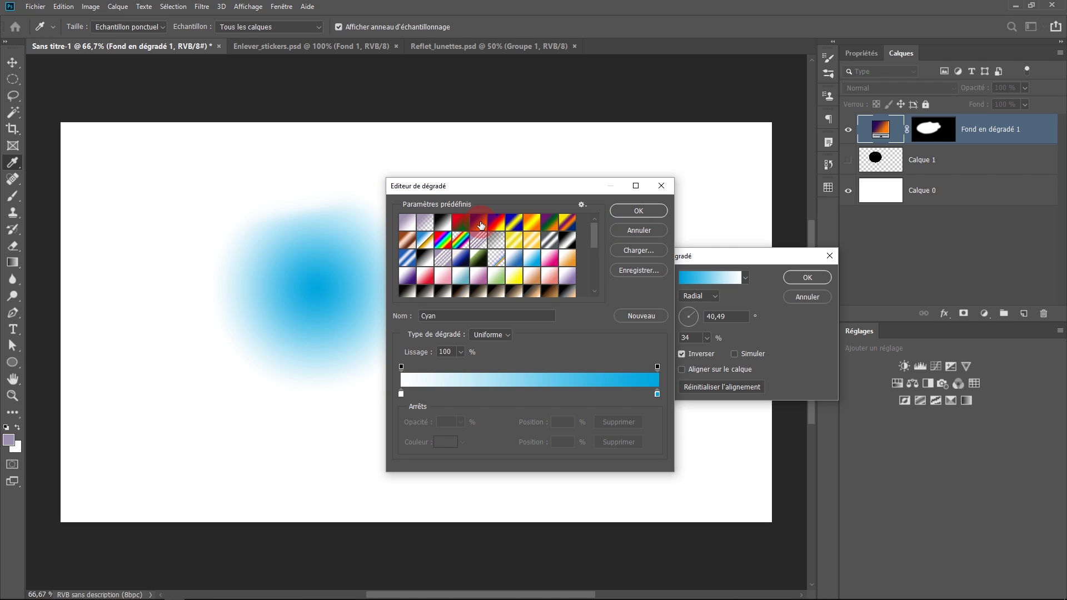
pyautogui.click(460, 224)
pyautogui.click(625, 210)
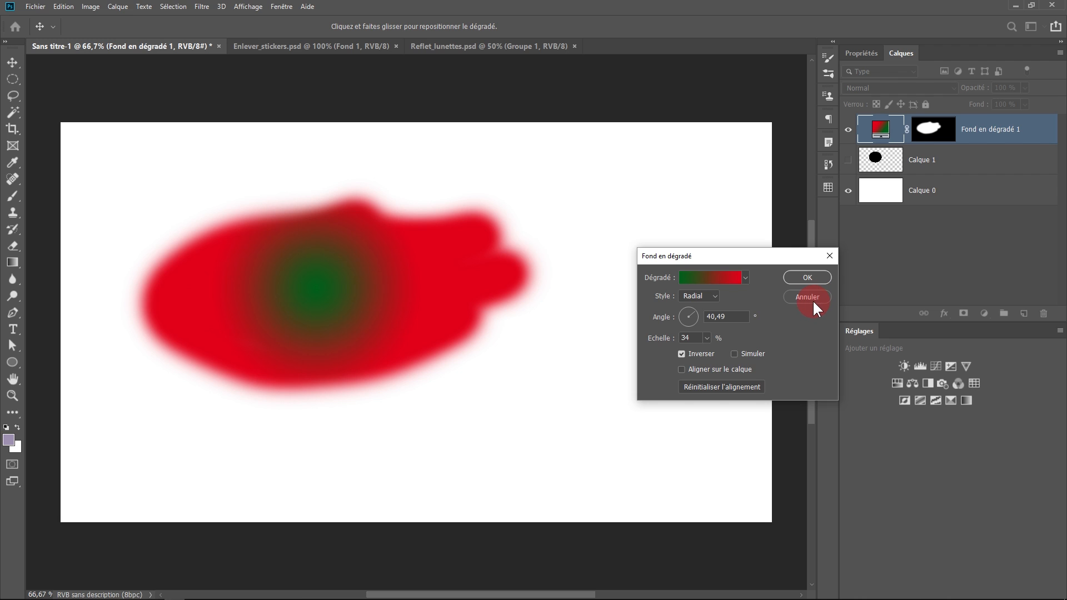
pyautogui.click(806, 296)
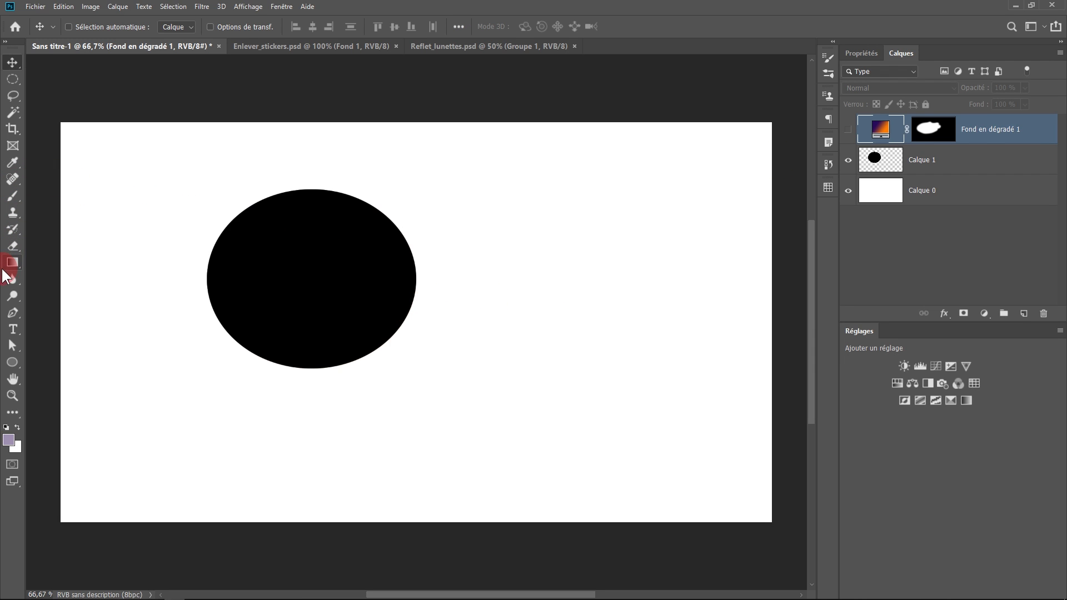
# Set up the Ellipse tool in Forme mode with no stroke.
pyautogui.click(12, 363)
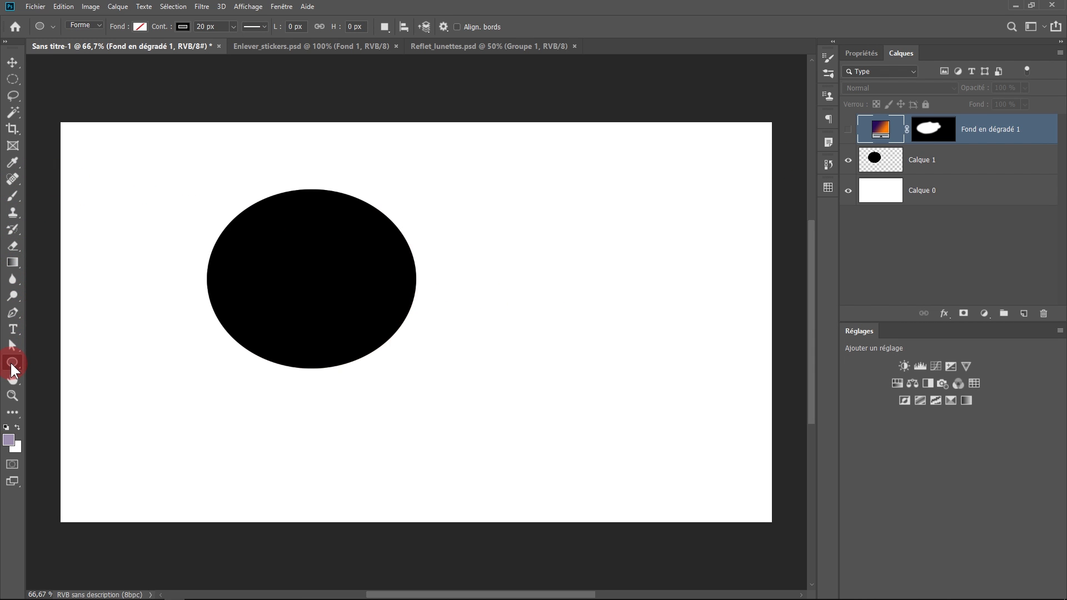
pyautogui.moveTo(10, 361); pyautogui.dragTo(57, 384)
pyautogui.click(92, 25)
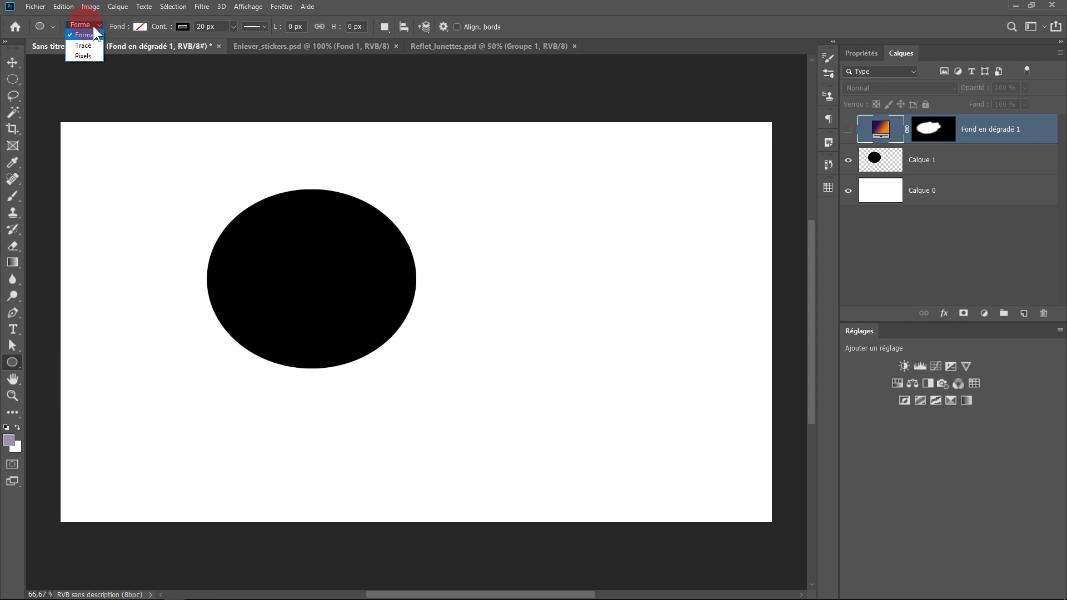
pyautogui.click(182, 27)
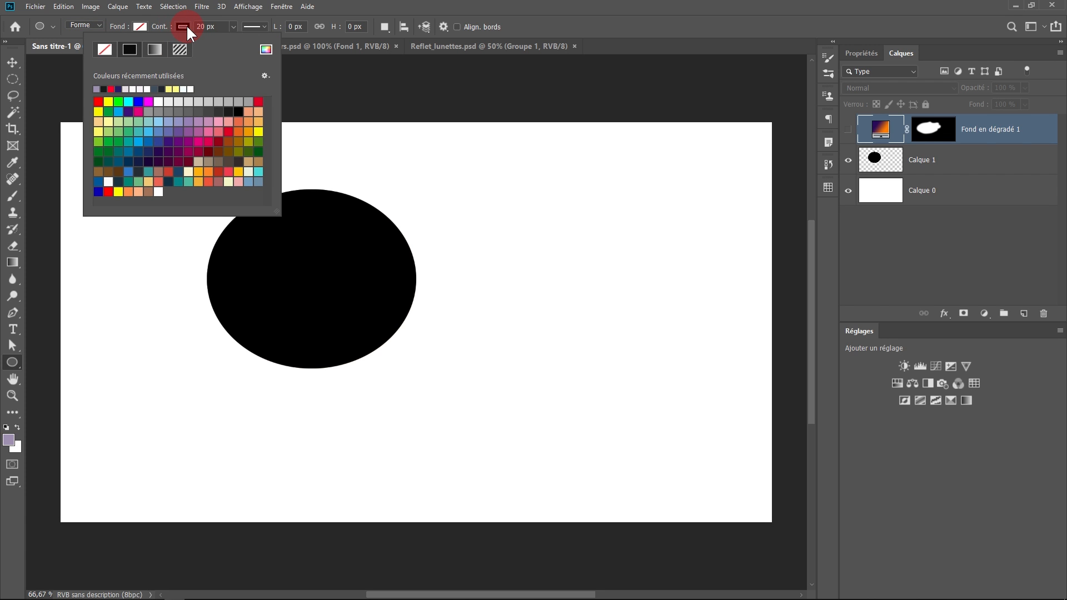
pyautogui.click(102, 49)
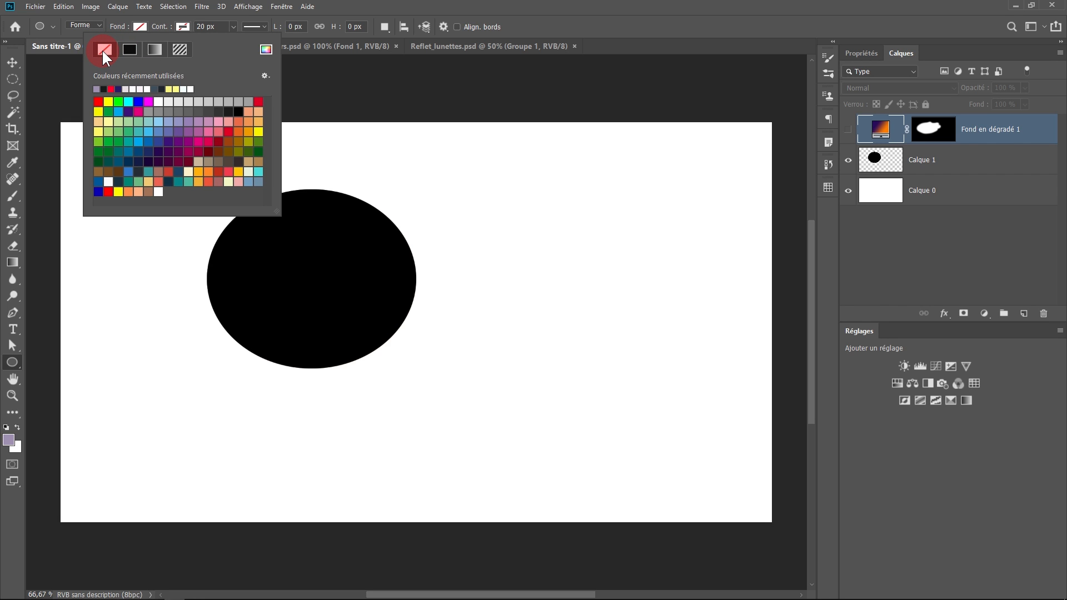
# Choose the red-to-green gradient as the shape fill and draw an ellipse about 549 × 505 px beside the black one.
pyautogui.click(139, 26)
pyautogui.click(137, 26)
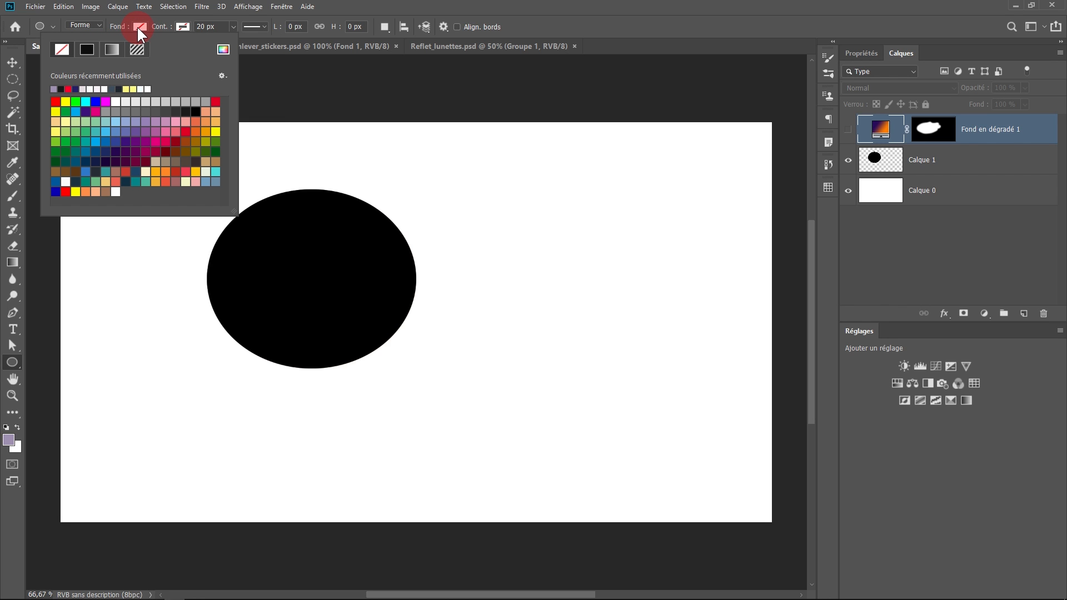
pyautogui.click(110, 50)
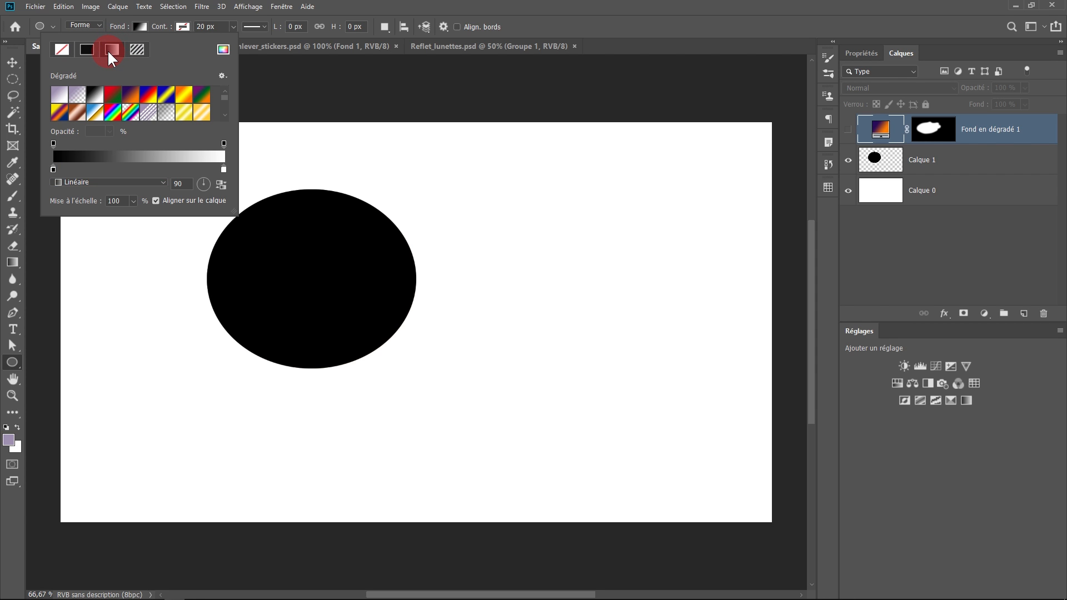
pyautogui.click(112, 103)
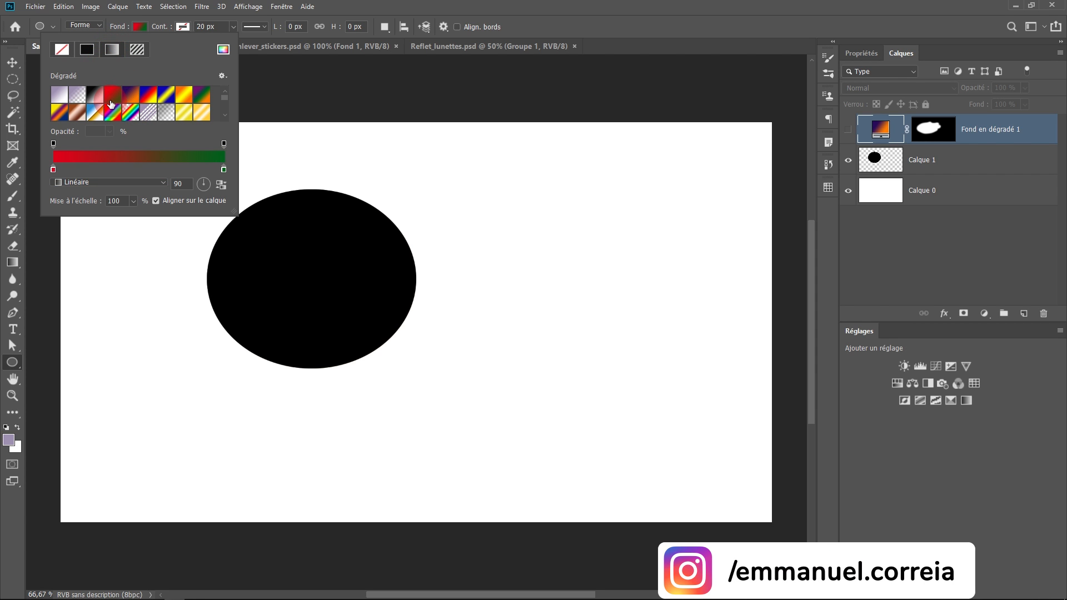
pyautogui.click(285, 48)
pyautogui.moveTo(454, 192); pyautogui.dragTo(671, 374)
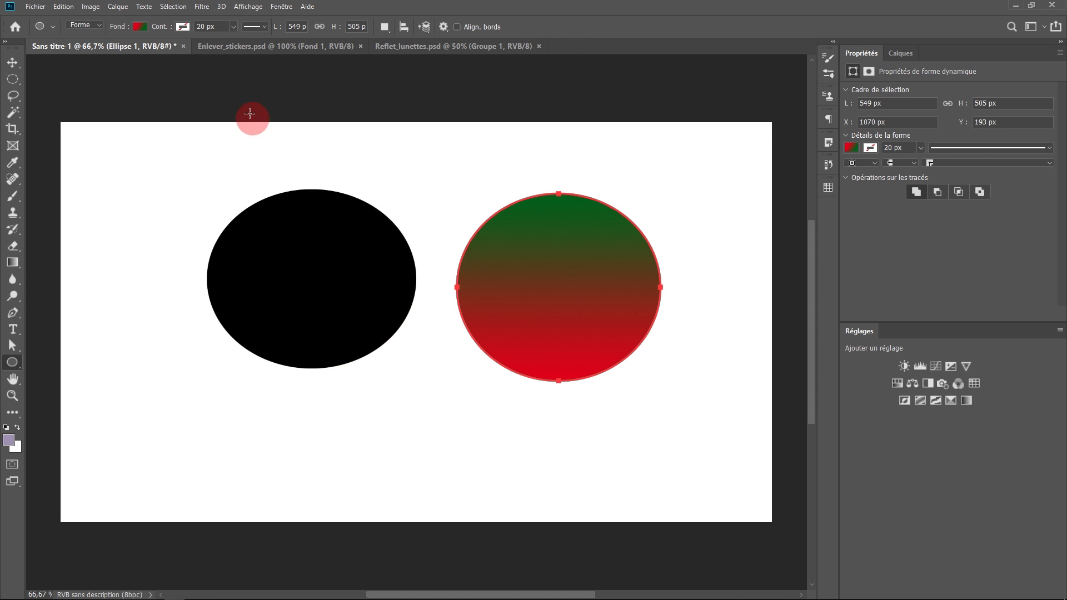
# Set the angle of the ellipse shape's linear red-to-green gradient fill to 30°.
pyautogui.click(139, 26)
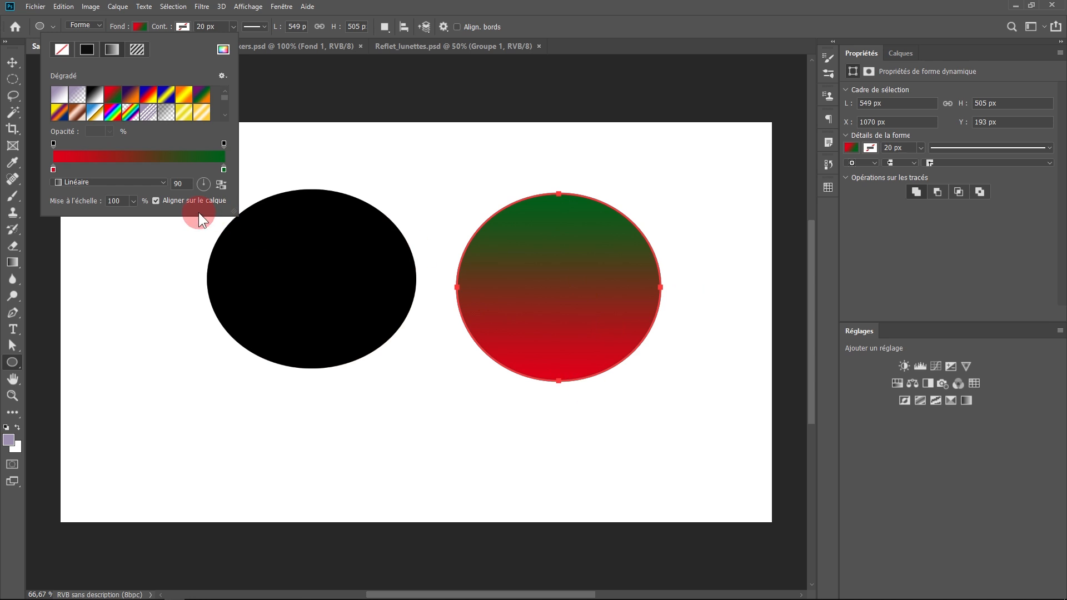
pyautogui.click(175, 201)
pyautogui.click(206, 182)
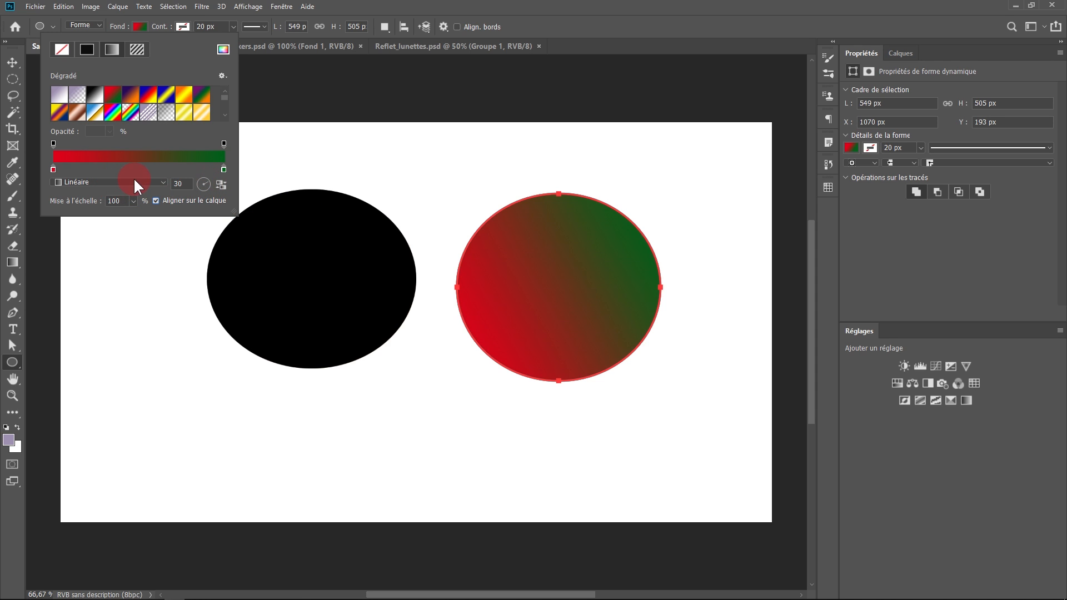
# Change the ellipse's gradient fill style to Radial, trying the reversed colour order and restoring red at the centre.
pyautogui.click(151, 183)
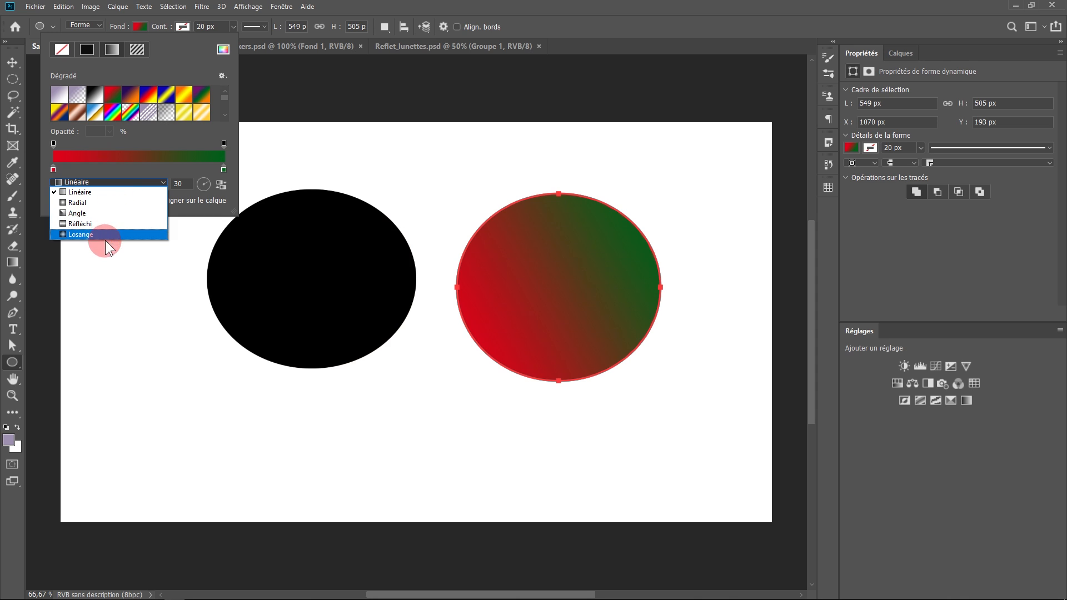
pyautogui.click(109, 203)
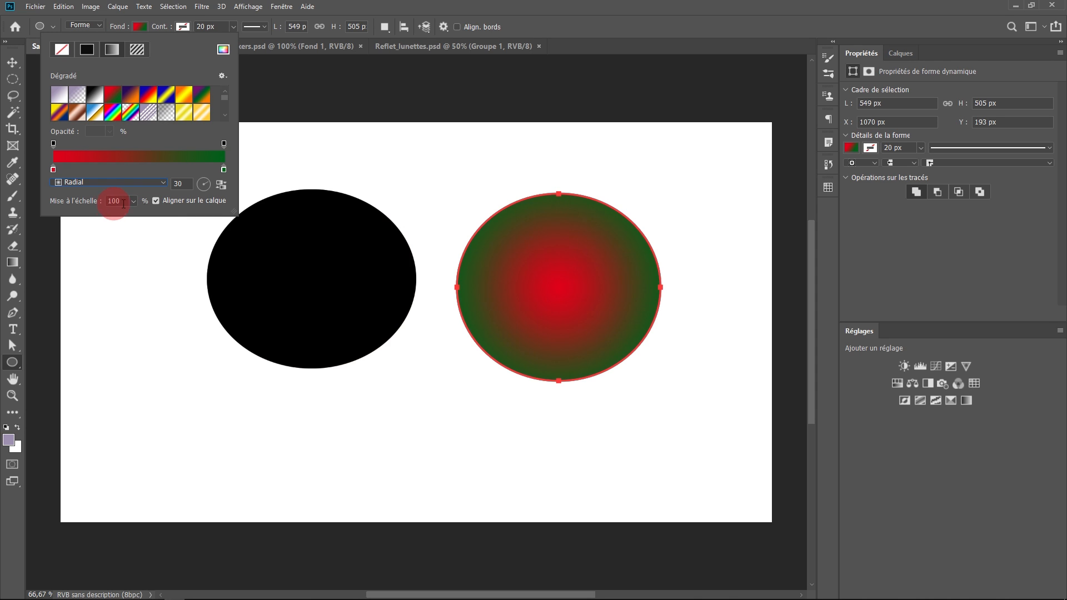
pyautogui.click(220, 186)
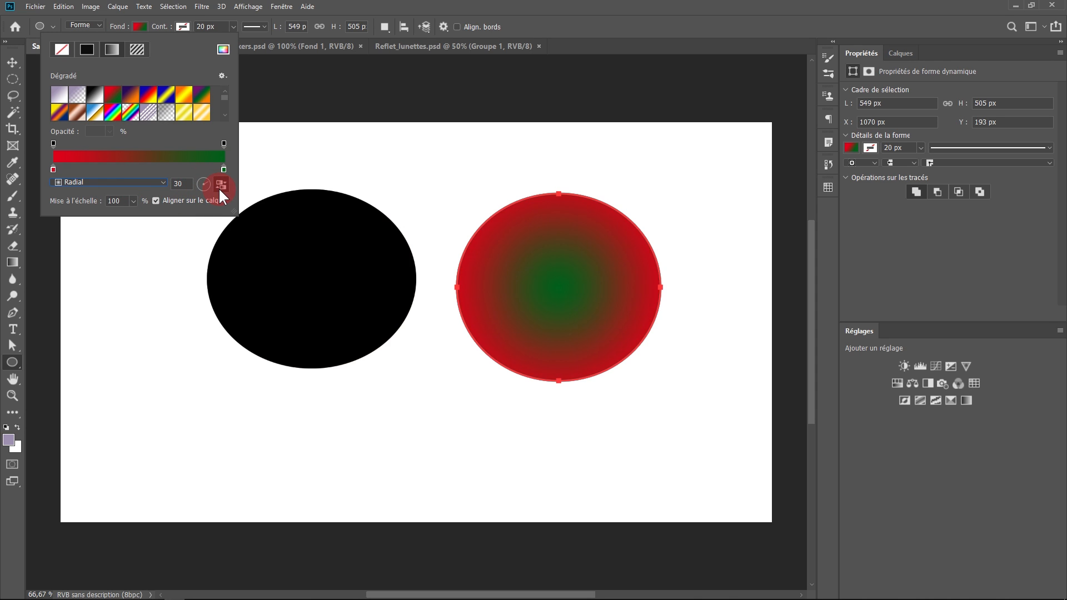
pyautogui.click(220, 186)
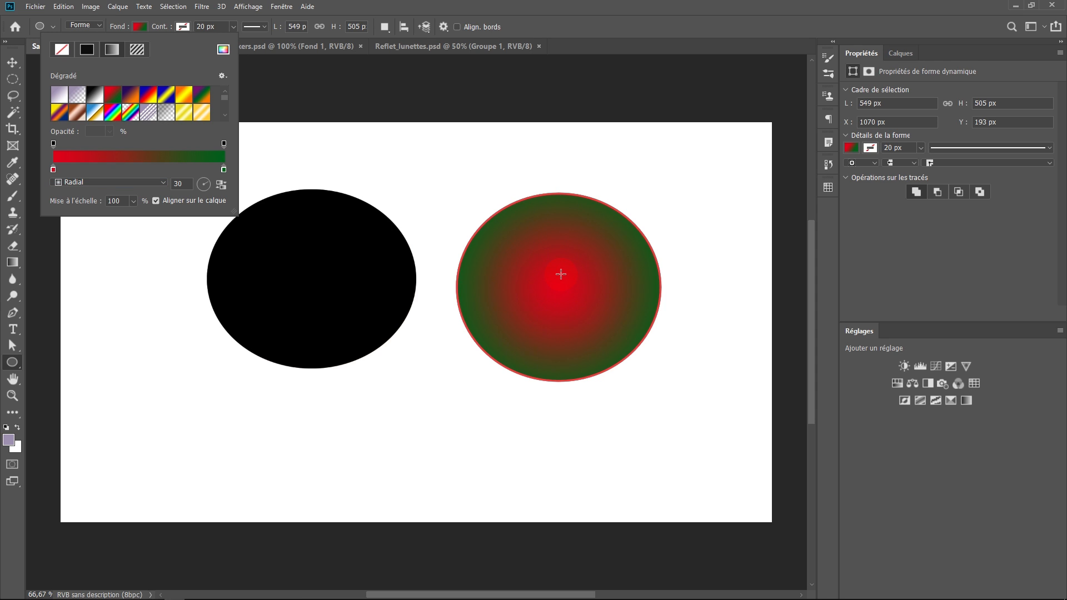
pyautogui.click(218, 304)
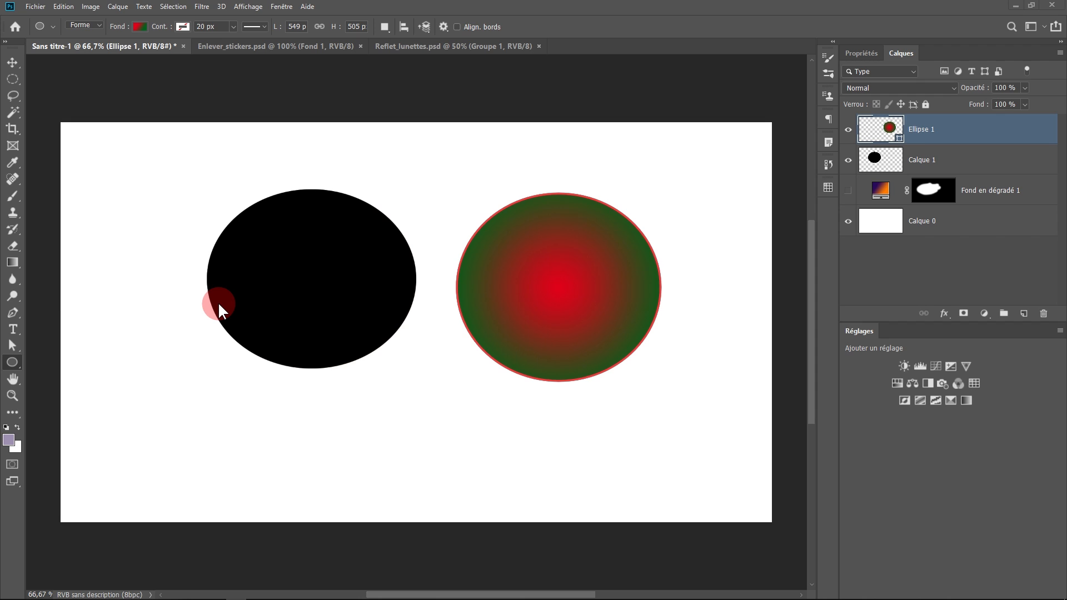
pyautogui.click(379, 242)
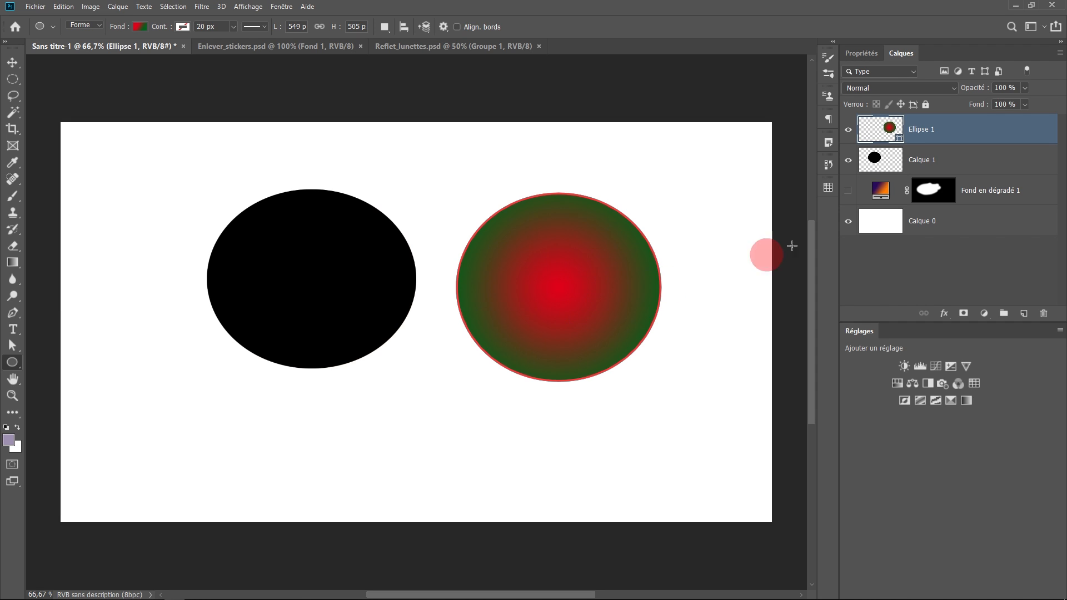
# Add an Incrustation en dégradé layer style to Calque 1, keeping the black ellipse in view.
pyautogui.click(961, 161)
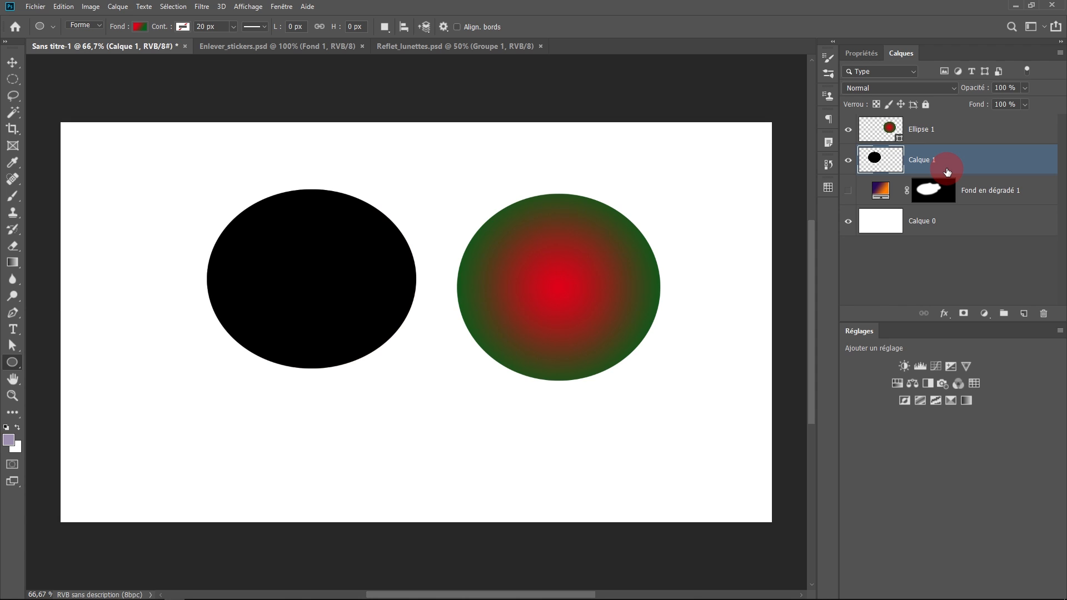
pyautogui.click(944, 315)
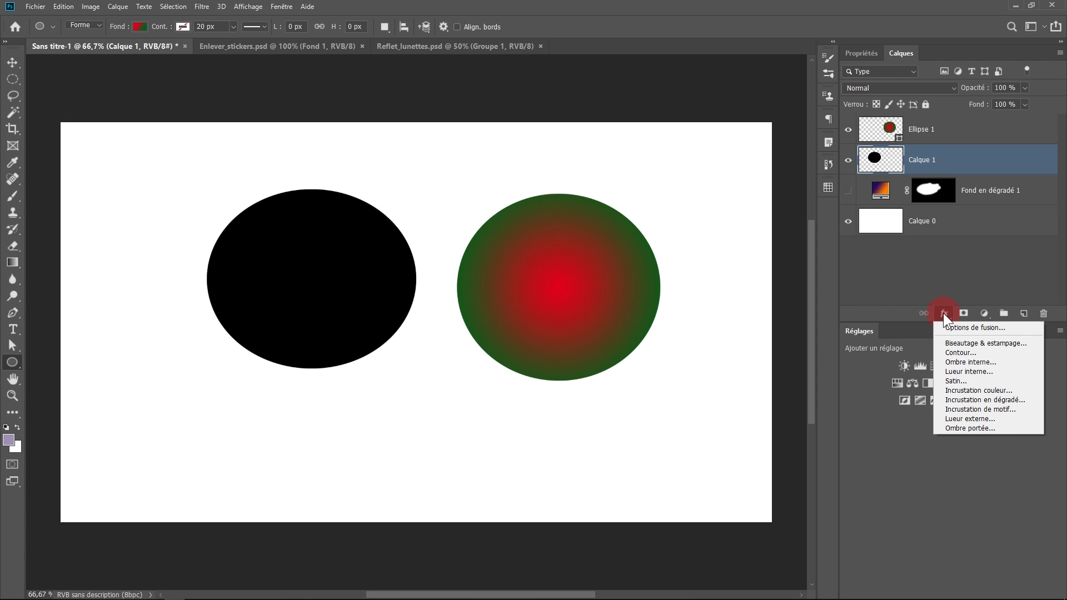
pyautogui.click(955, 400)
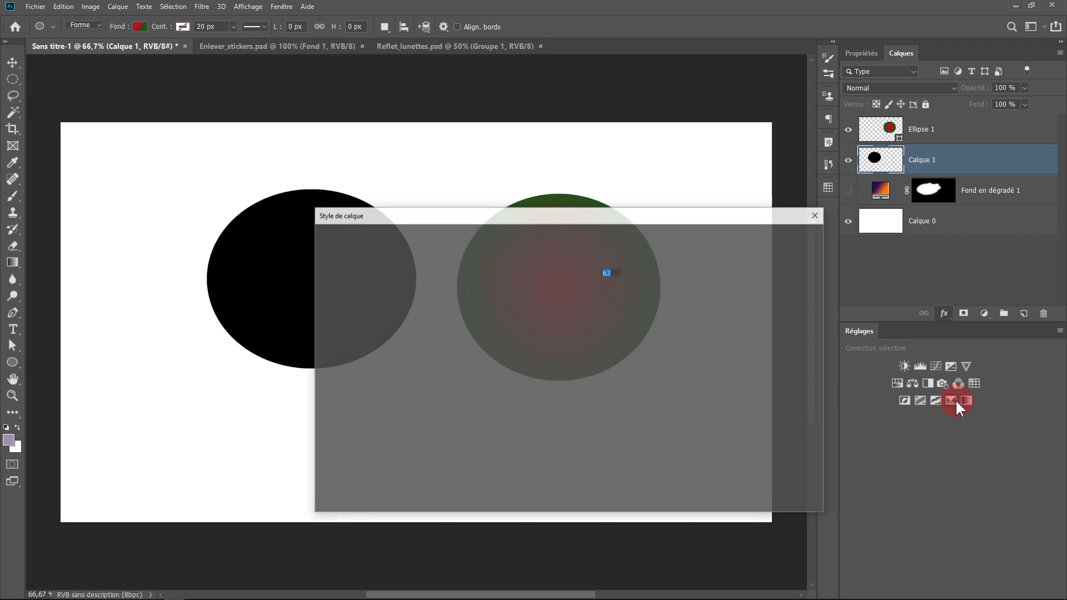
pyautogui.moveTo(549, 214); pyautogui.dragTo(731, 142)
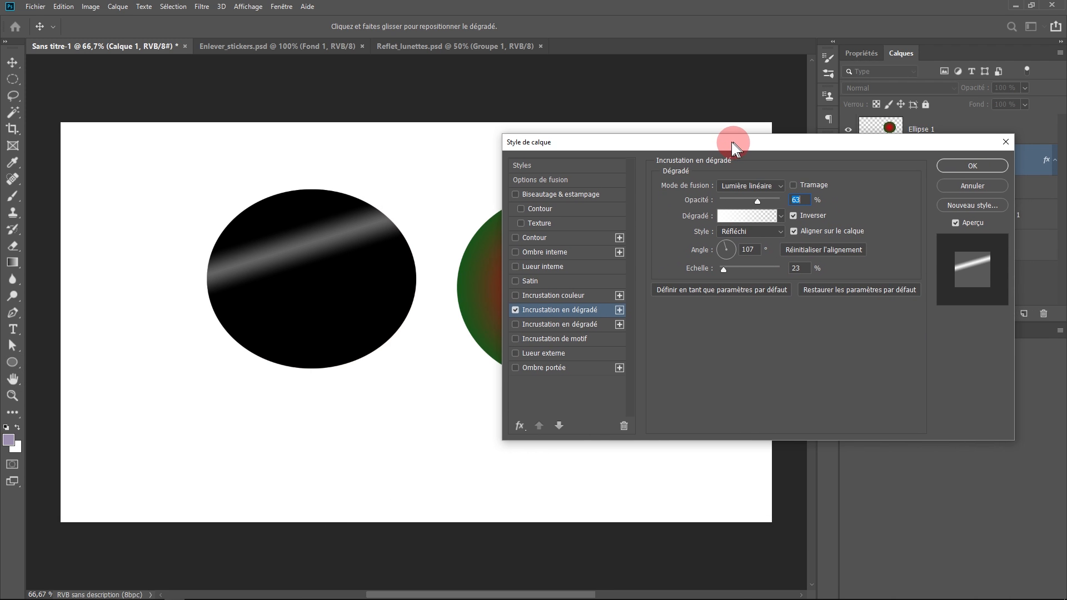
# Set the gradient overlay's blend mode to Normal, its opacity to 100% and its scale to 72%.
pyautogui.click(748, 185)
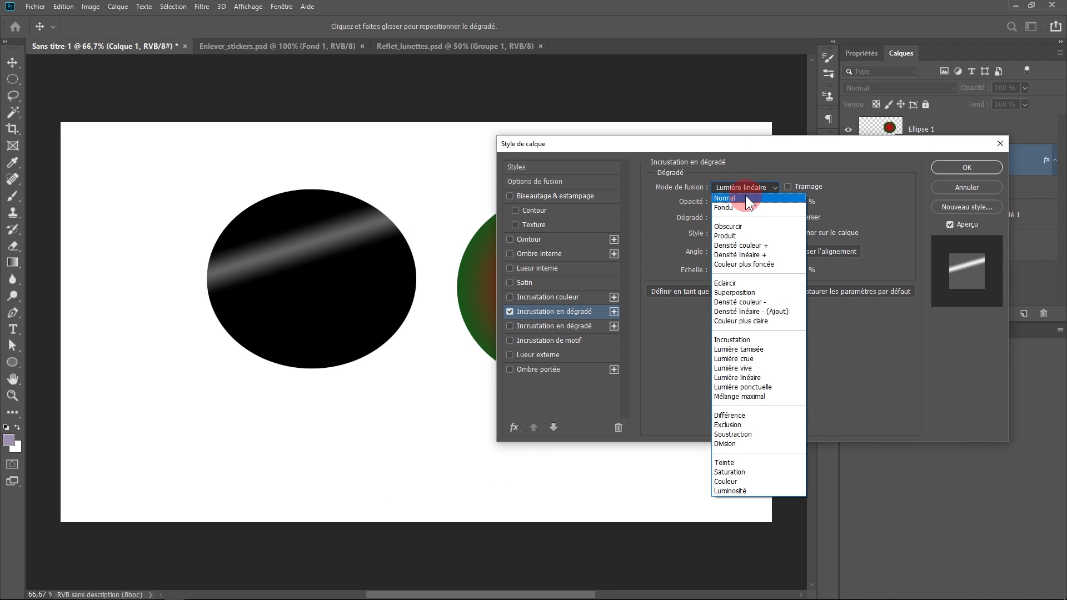
pyautogui.click(744, 197)
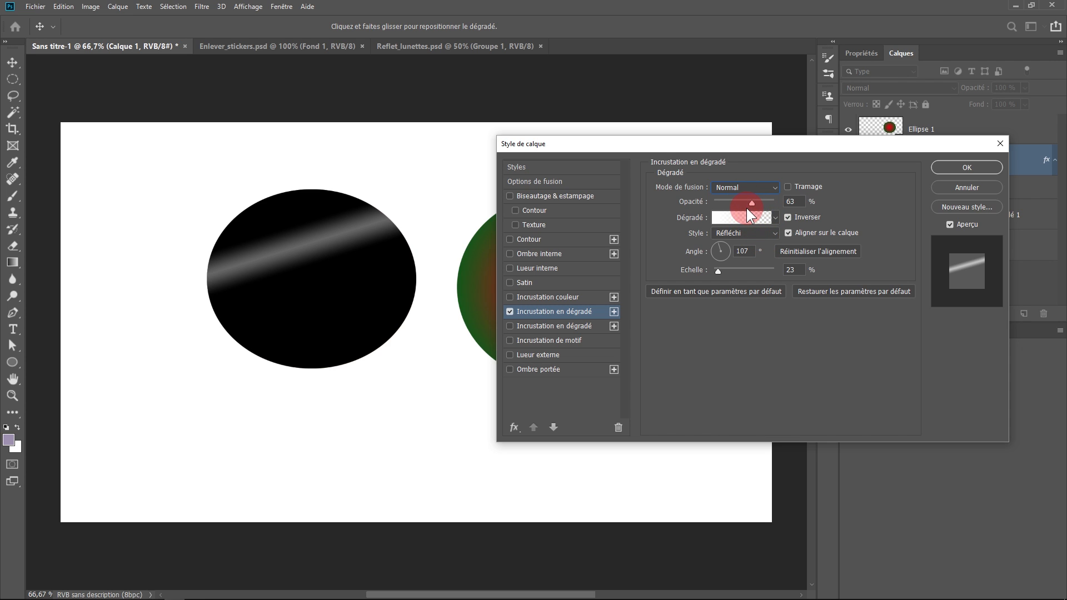
pyautogui.moveTo(752, 203); pyautogui.dragTo(819, 211)
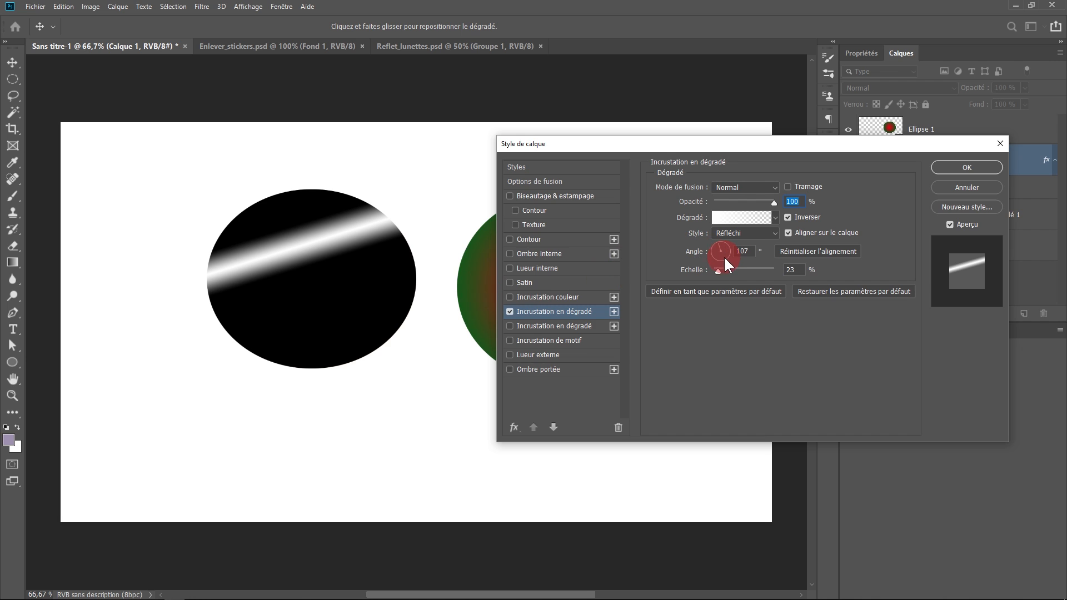
pyautogui.moveTo(717, 270); pyautogui.dragTo(738, 270)
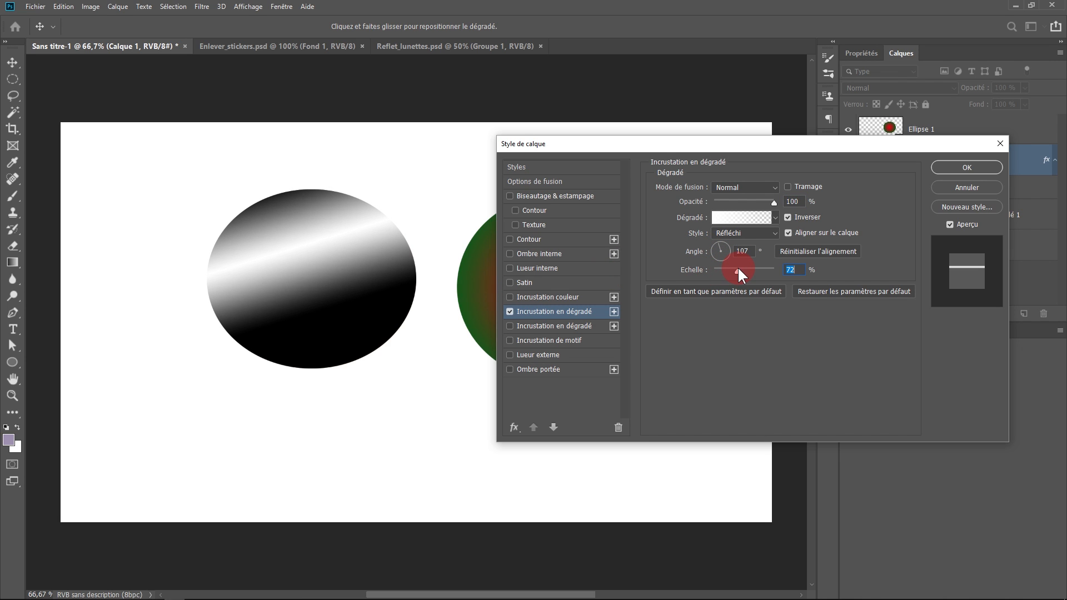
# Change the overlay's style to Linéaire and shift the gradient upward inside the painted ellipse.
pyautogui.click(771, 235)
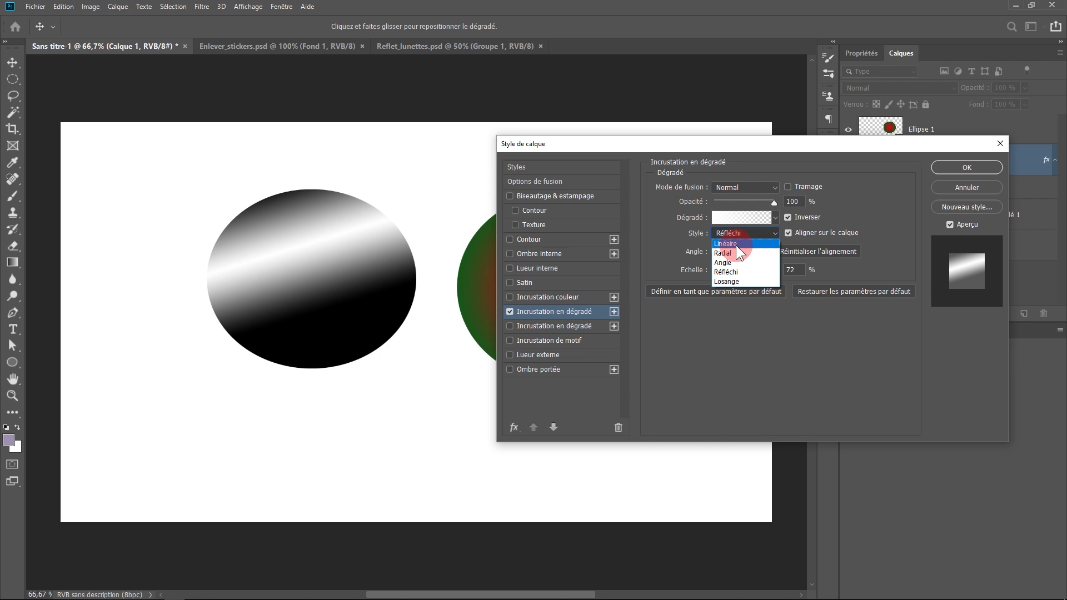
pyautogui.click(736, 245)
pyautogui.moveTo(388, 332); pyautogui.dragTo(366, 256)
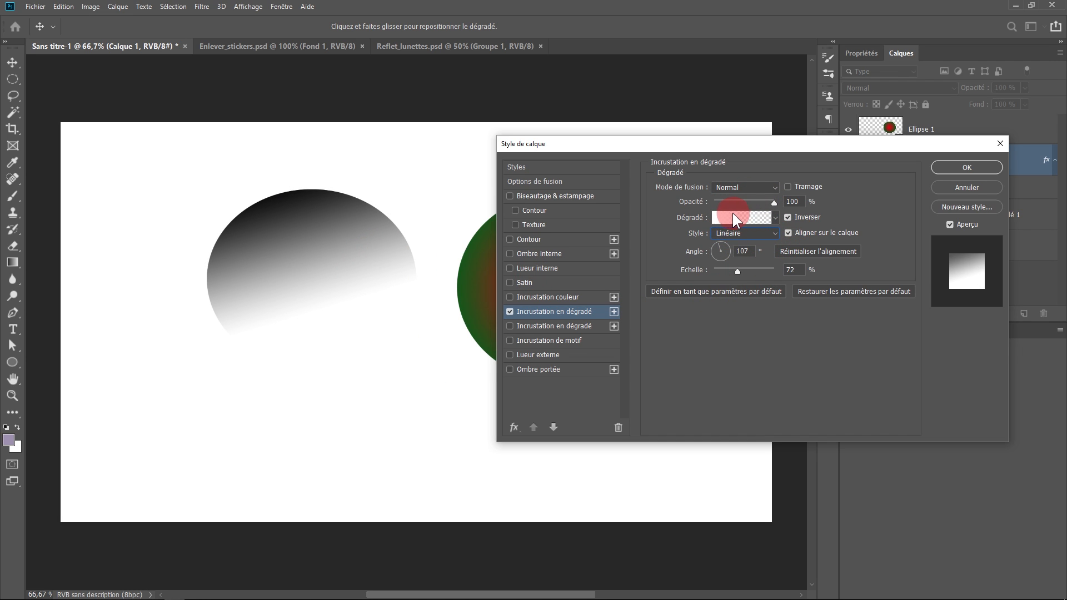
# Apply the Violet, orange preset to the overlay and add a mauve colour stop at 46%.
pyautogui.click(775, 218)
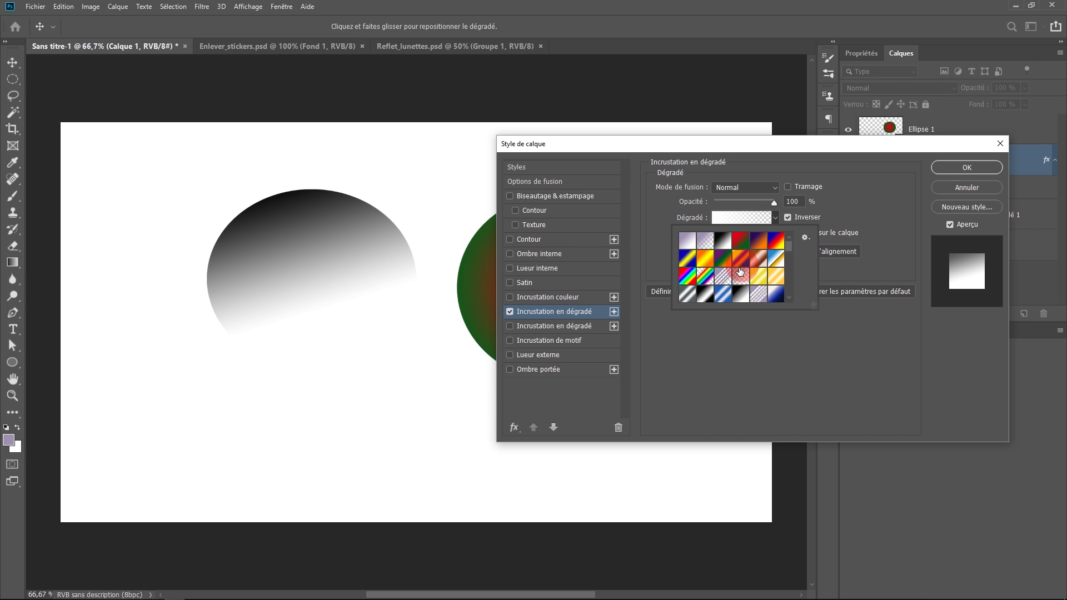
pyautogui.click(854, 211)
pyautogui.click(732, 219)
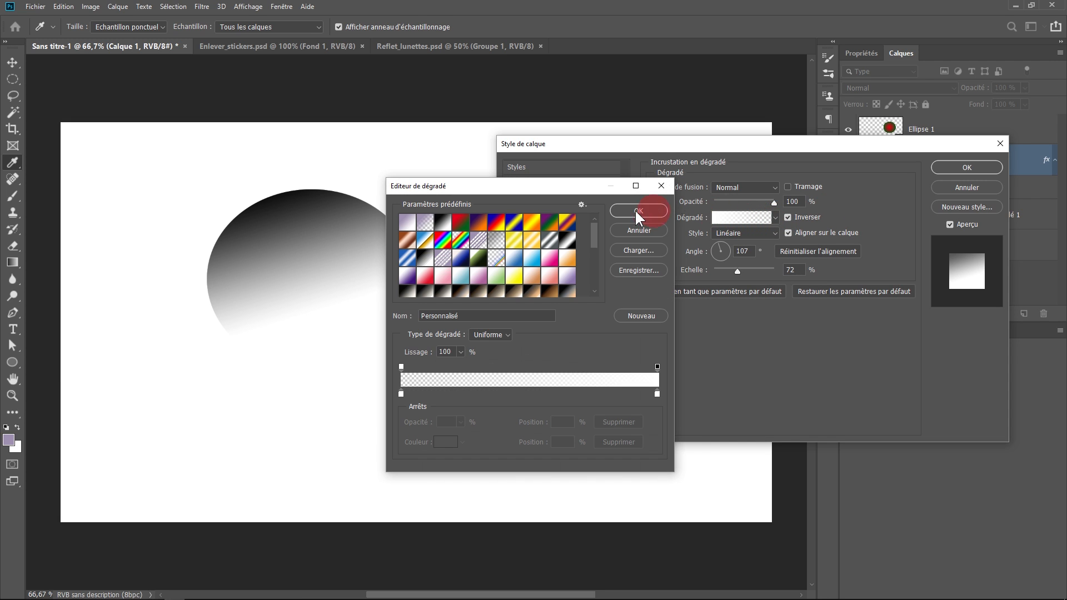
pyautogui.moveTo(569, 190); pyautogui.dragTo(775, 228)
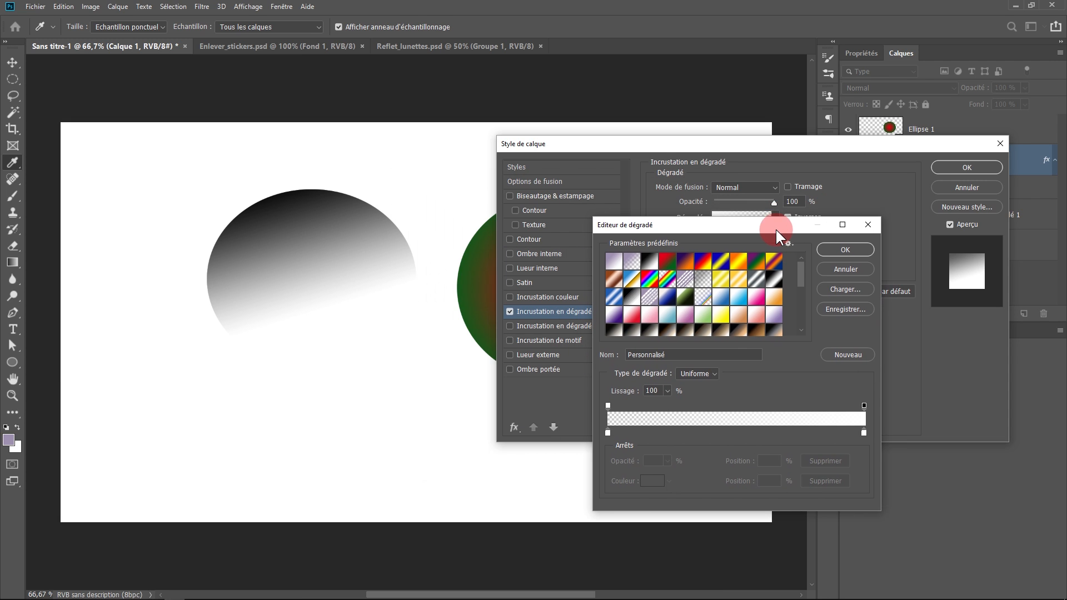
pyautogui.click(685, 265)
pyautogui.click(684, 433)
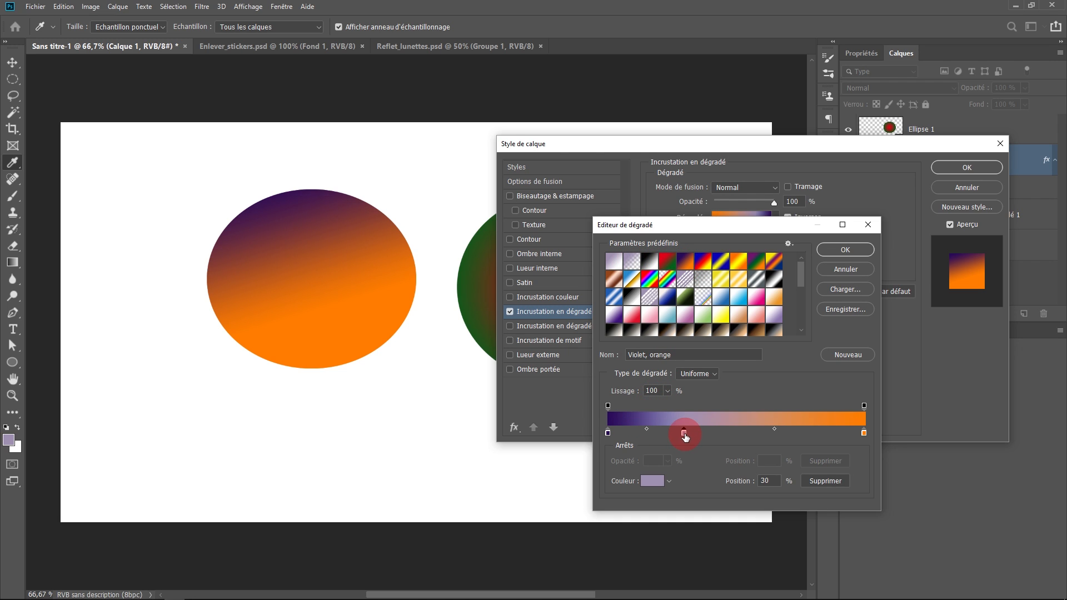
pyautogui.moveTo(684, 432); pyautogui.dragTo(724, 431)
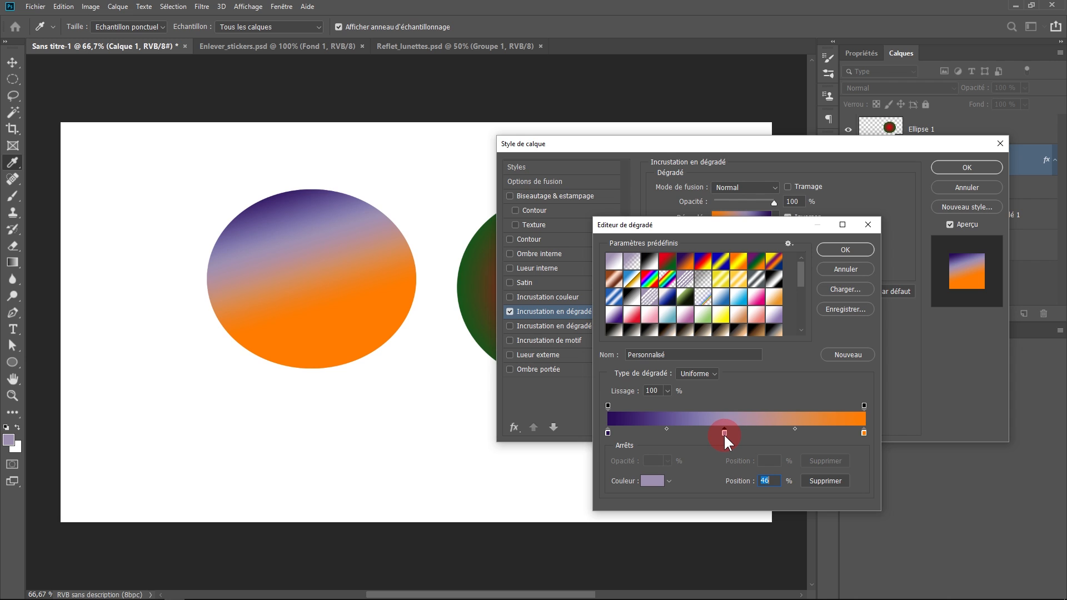
pyautogui.click(845, 249)
# Move the overlay gradient slightly down and right in the ellipse, and try Aligner sur le calque off and on.
pyautogui.moveTo(309, 269); pyautogui.dragTo(333, 293)
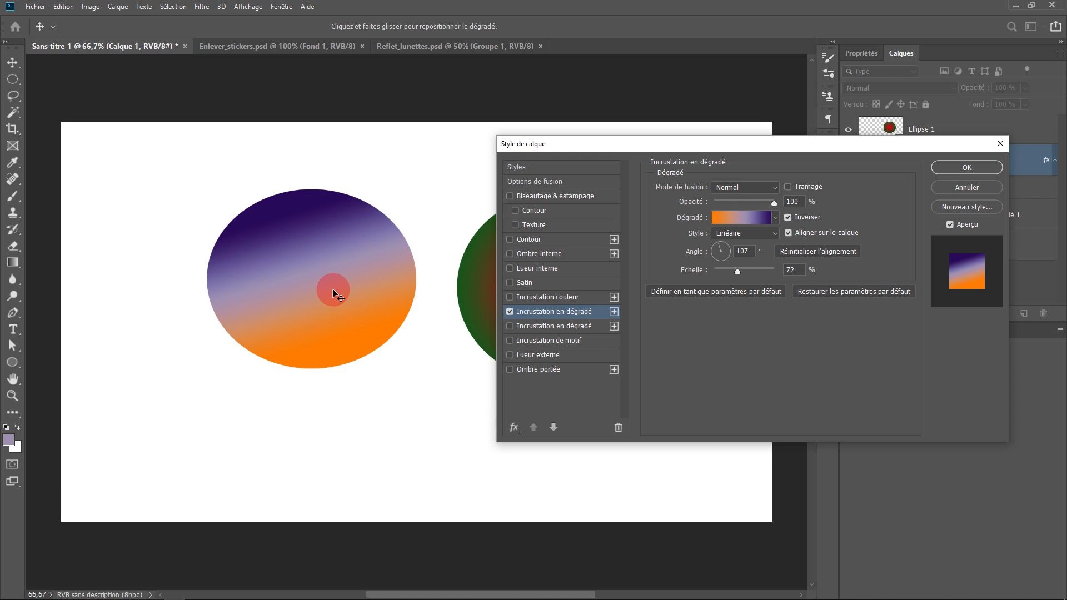
pyautogui.click(803, 236)
pyautogui.click(804, 236)
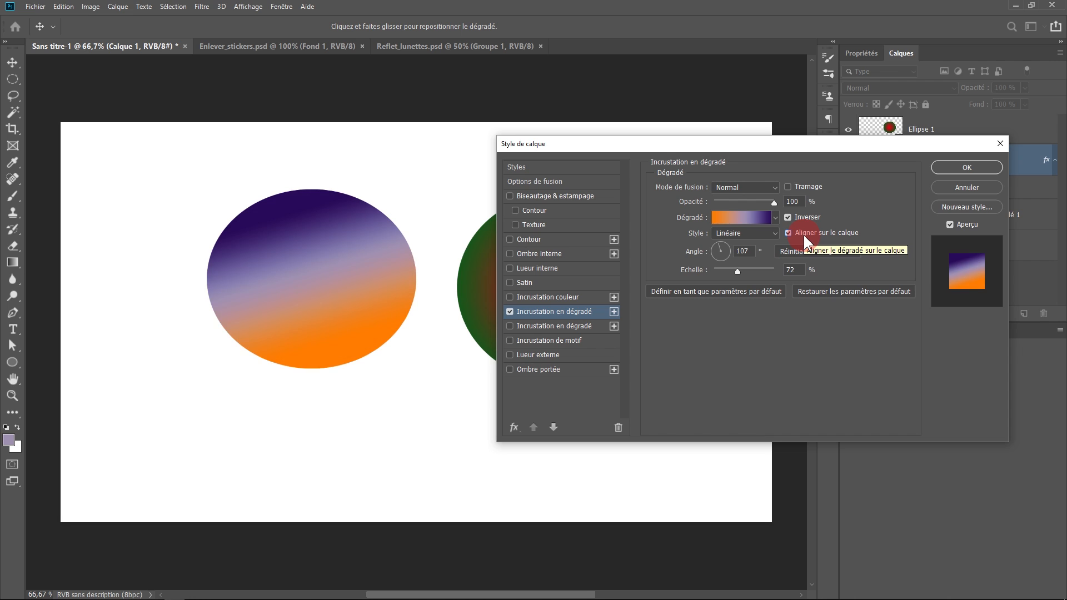
pyautogui.click(803, 236)
pyautogui.click(802, 233)
# Toggle the Inverser option of the overlay gradient, leaving it off so that orange is uppermost.
pyautogui.click(795, 217)
pyautogui.click(794, 218)
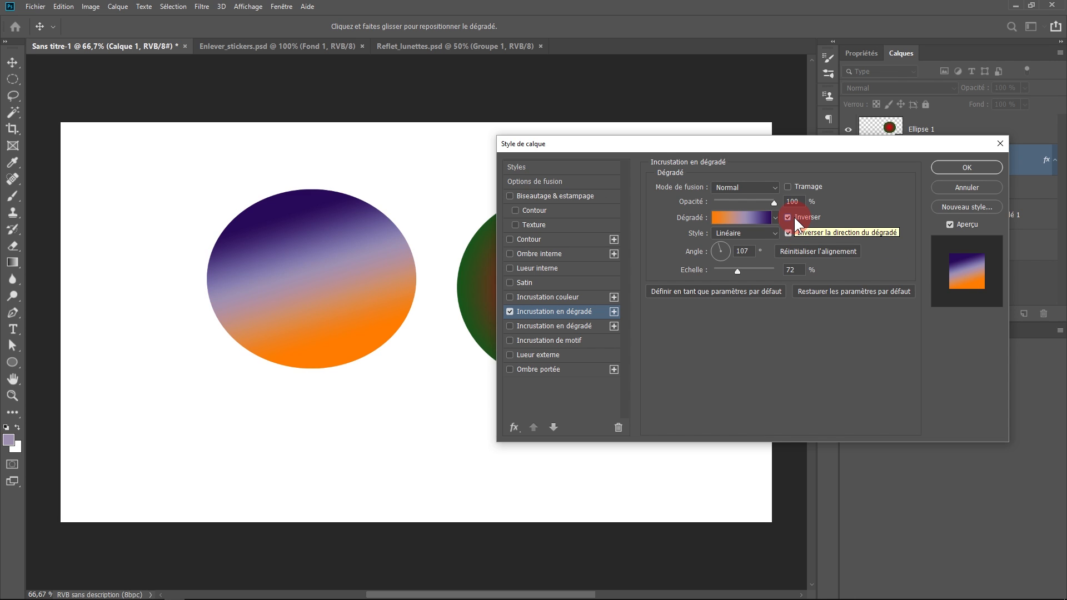
pyautogui.click(794, 218)
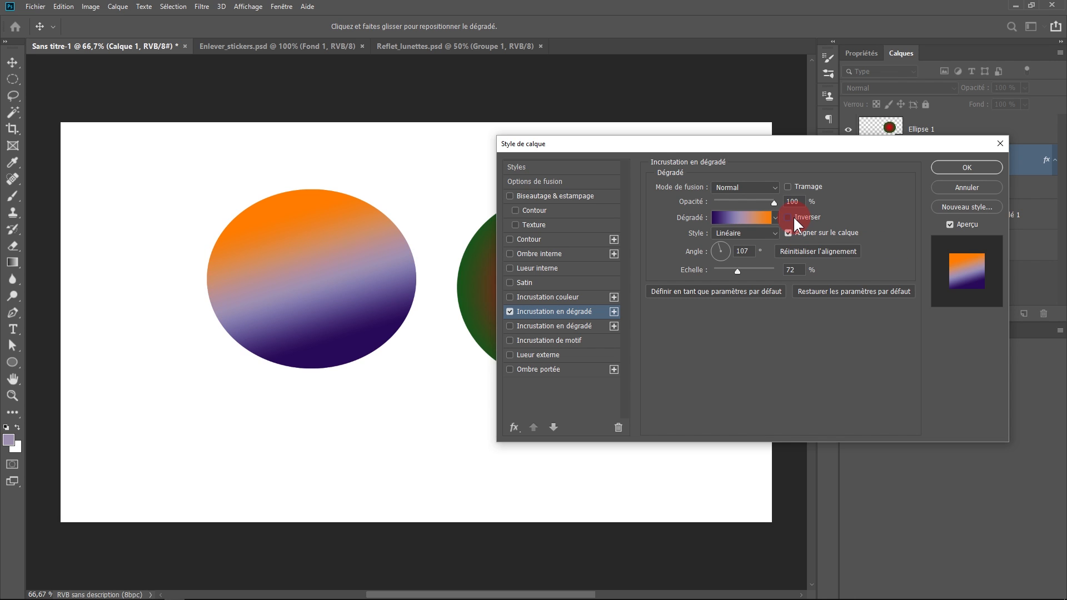
# Add a second gradient overlay to the layer style and set its angle to -143°.
pyautogui.click(614, 311)
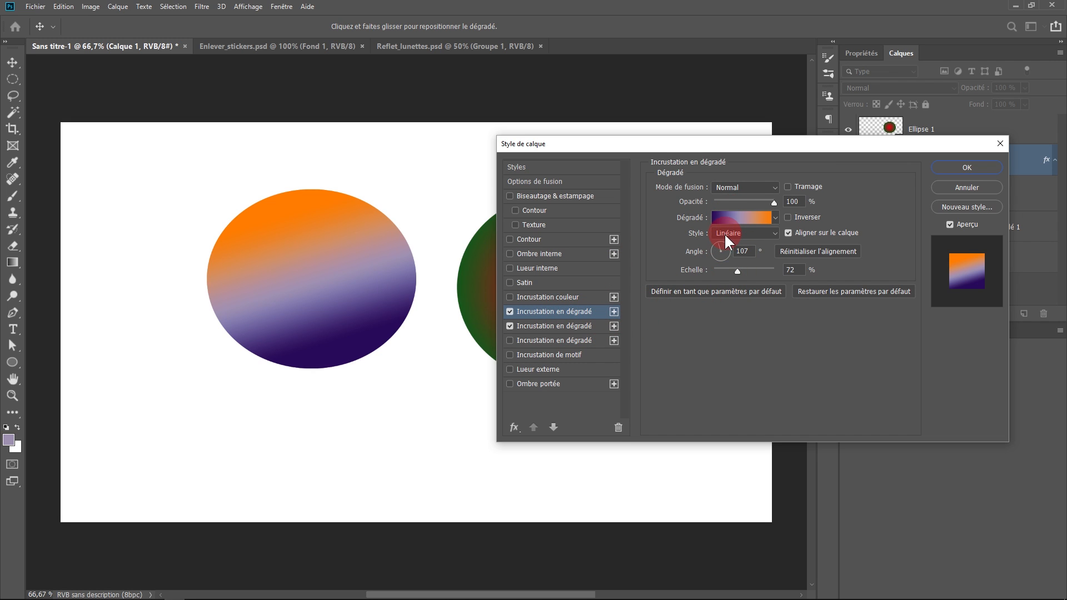
pyautogui.moveTo(717, 253); pyautogui.dragTo(715, 255)
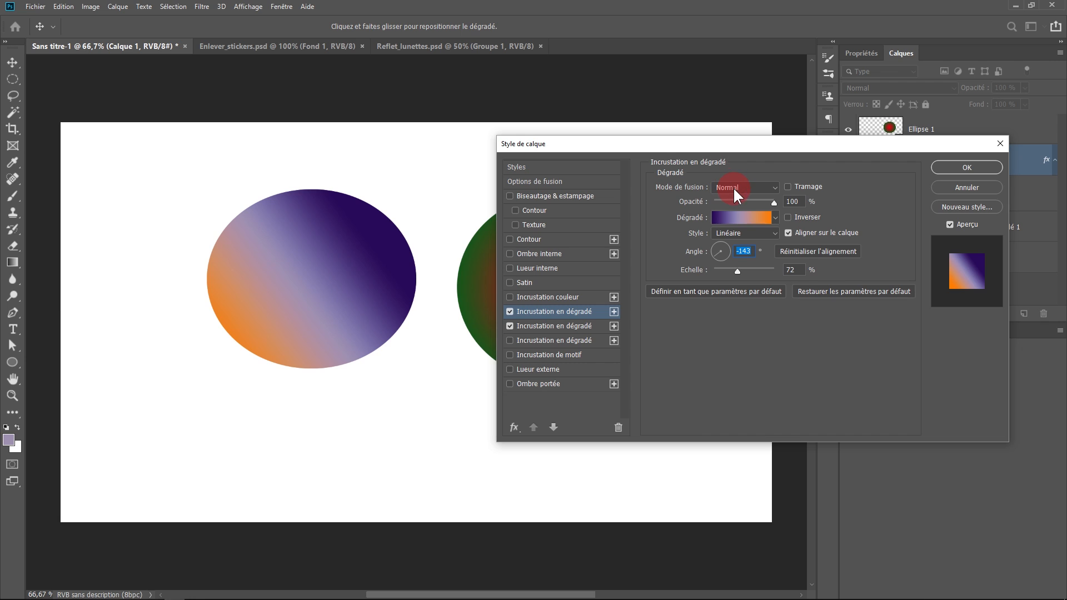
# Try the Produit and Eclaircir blend modes on the upper gradient overlay, and settle on Densité linéaire - (Ajout).
pyautogui.click(733, 188)
pyautogui.click(742, 239)
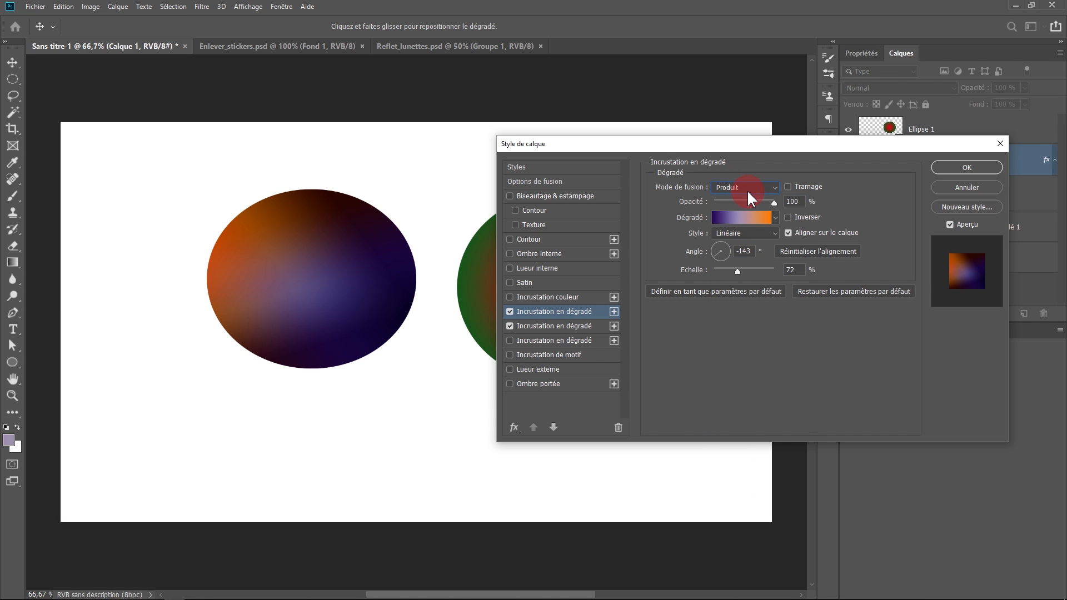
pyautogui.scroll(-4, 746, 189)
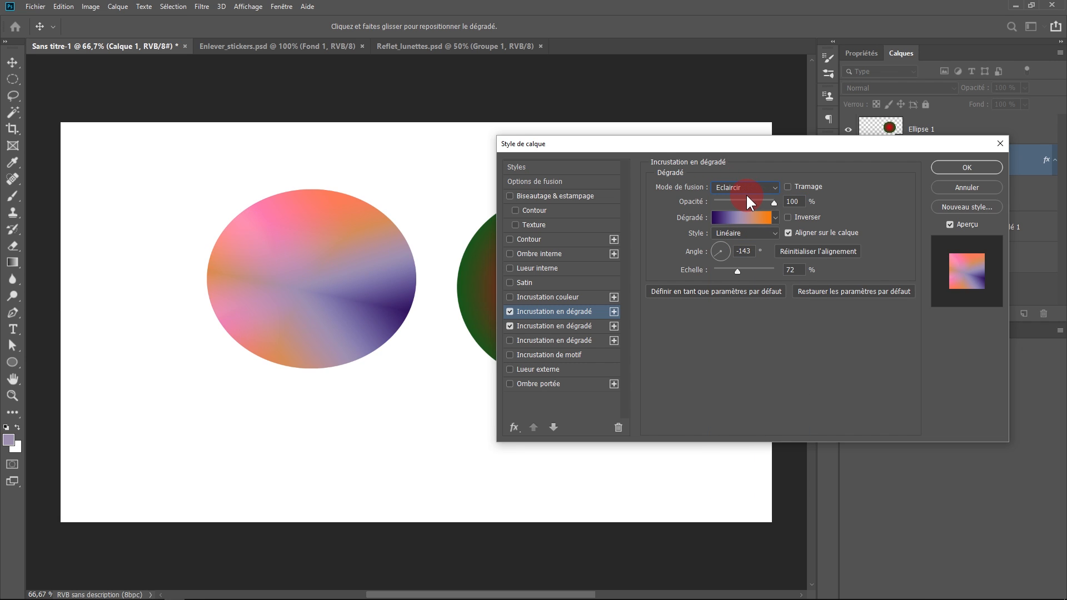
pyautogui.scroll(-3, 745, 194)
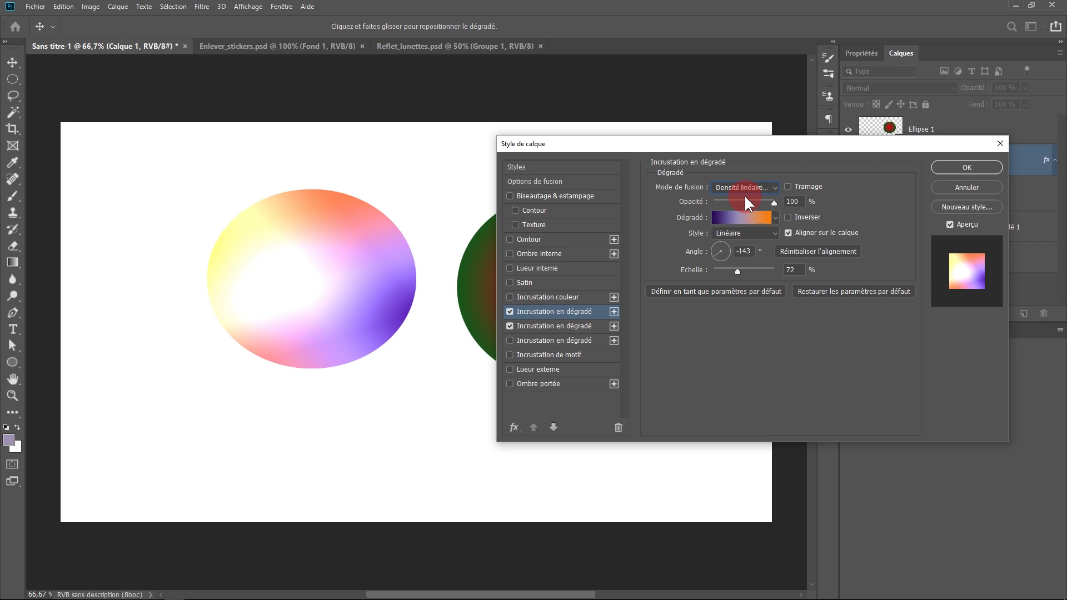
pyautogui.scroll(-1, 744, 195)
pyautogui.scroll(1, 745, 195)
# Reposition the upper overlay's gradient inside the painted ellipse, moving the layer style dialog clear of the artwork.
pyautogui.moveTo(358, 214); pyautogui.dragTo(321, 283)
pyautogui.click(950, 167)
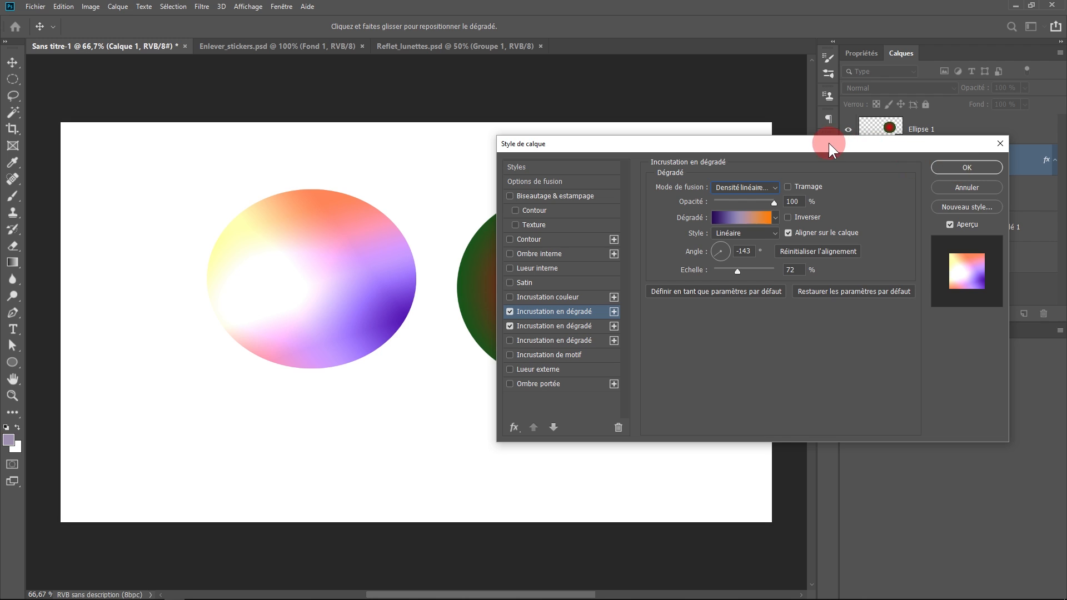
pyautogui.moveTo(828, 142); pyautogui.dragTo(710, 351)
pyautogui.moveTo(373, 275); pyautogui.dragTo(352, 272)
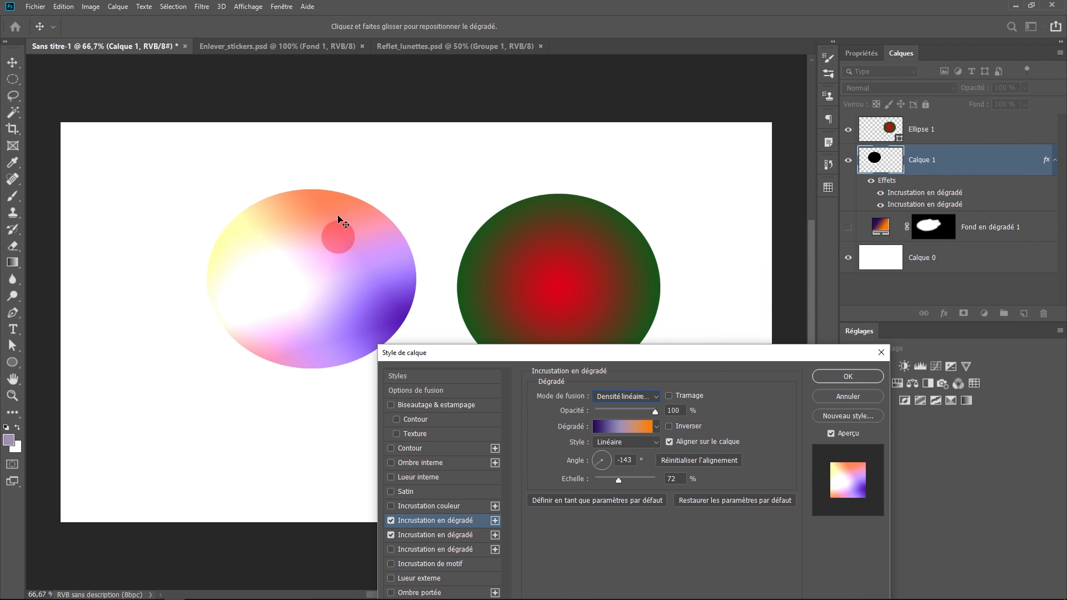
pyautogui.moveTo(531, 358); pyautogui.dragTo(478, 248)
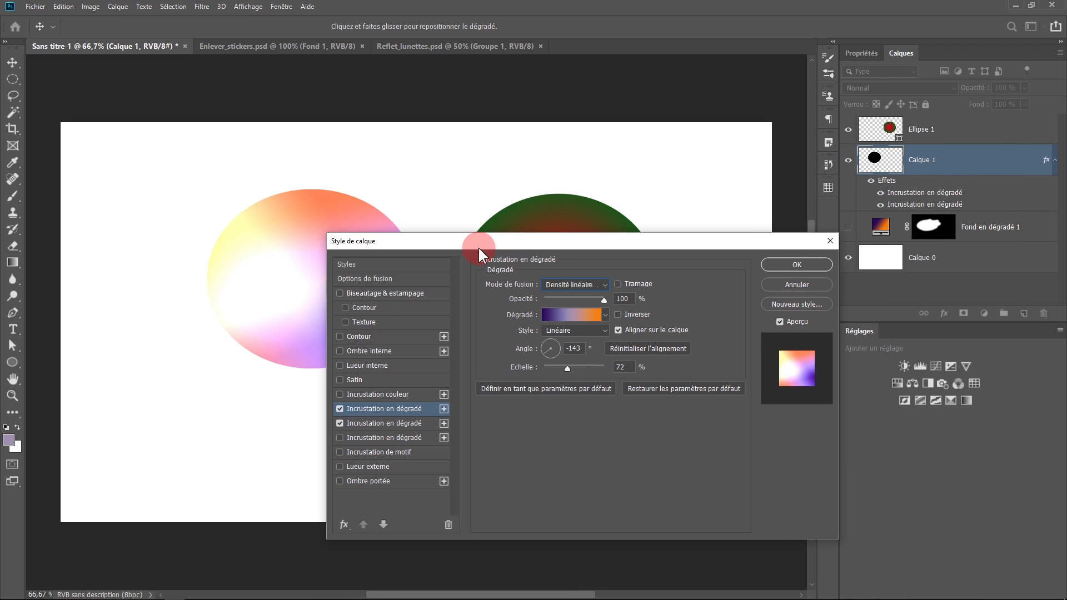
# Accept the layer style and copy all of Calque 1's gradient overlay effects onto the Ellipse 1 layer.
pyautogui.click(793, 266)
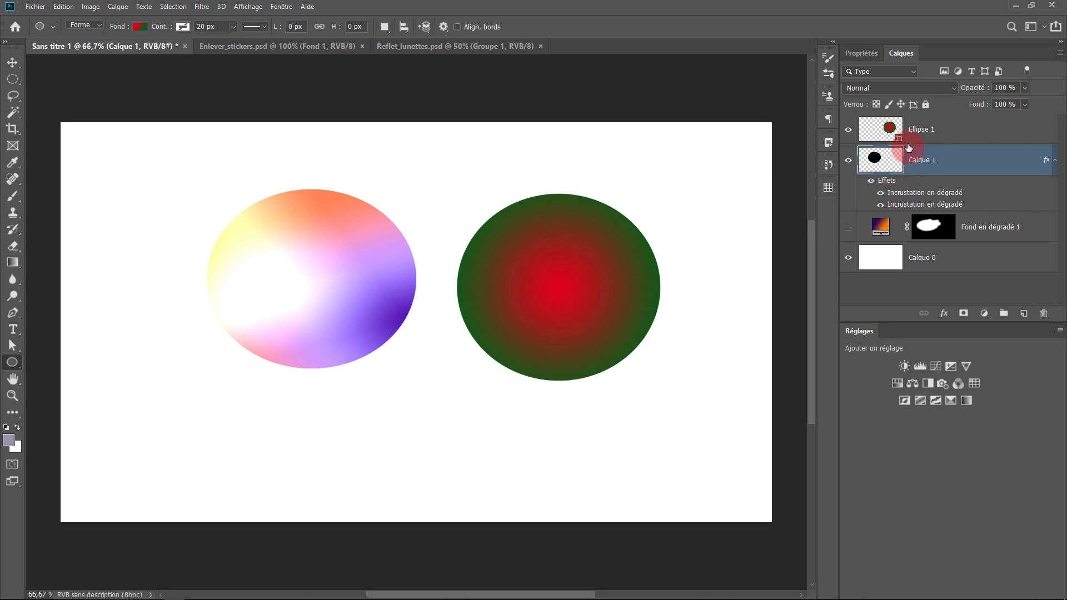
pyautogui.click(934, 135)
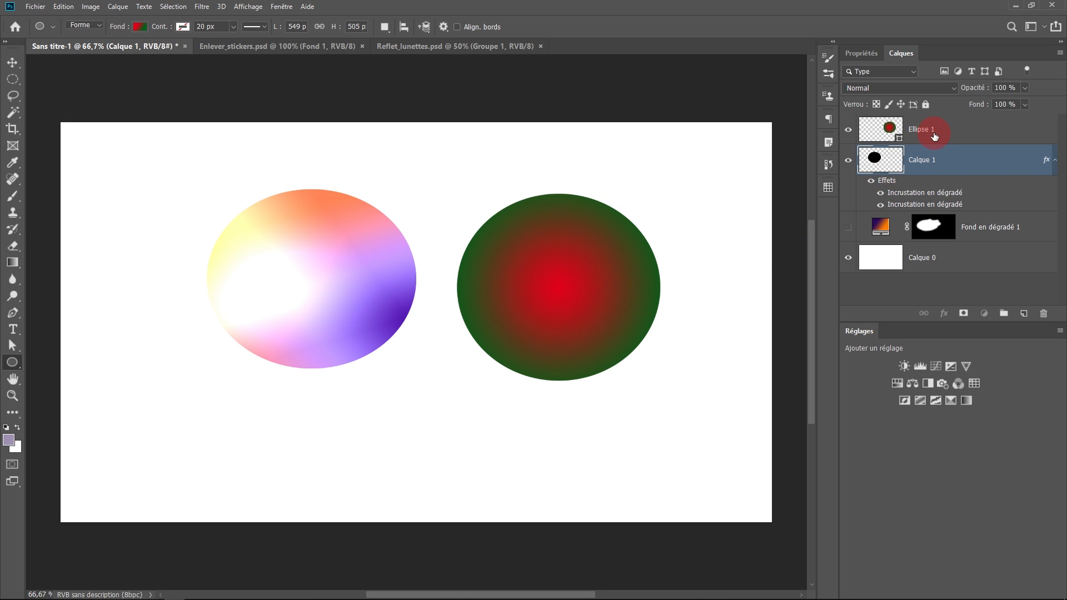
pyautogui.click(846, 131)
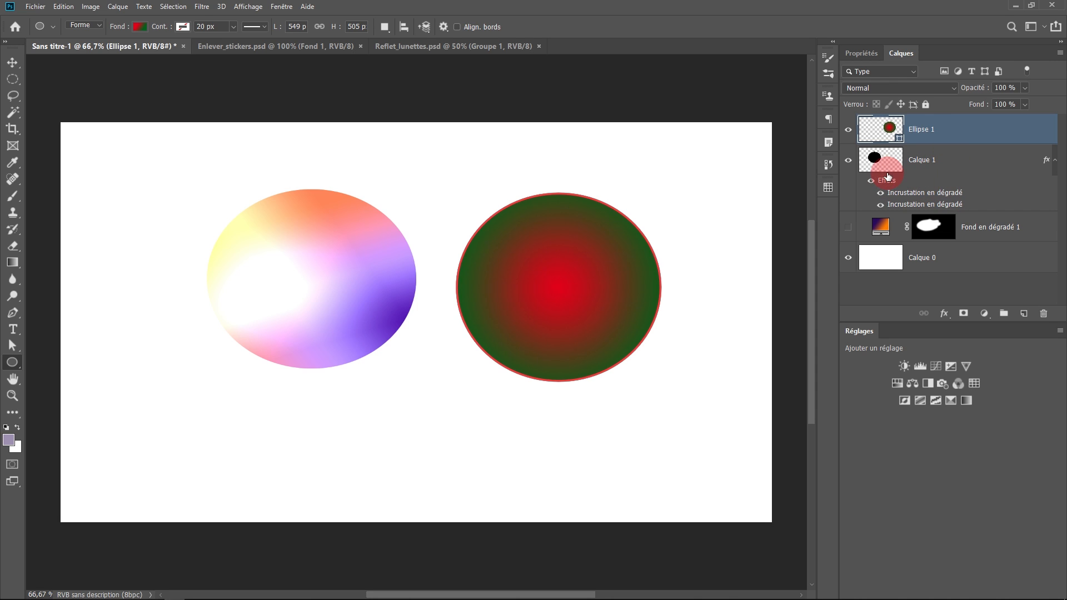
pyautogui.press('alt')
pyautogui.press('alt')
pyautogui.moveTo(890, 184); pyautogui.dragTo(947, 130)
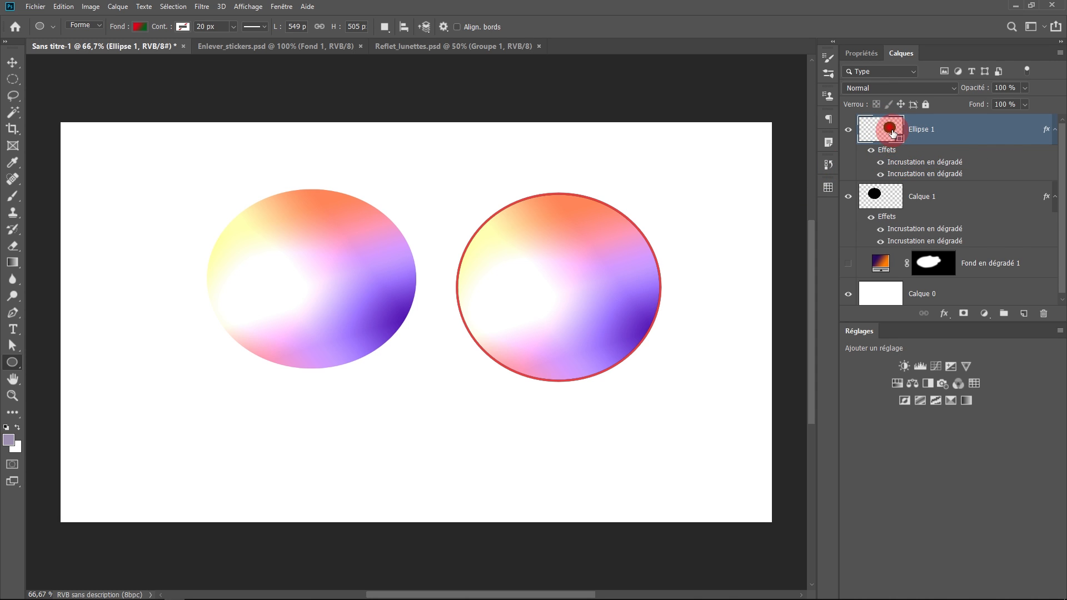
# Reduce the opacity of Ellipse 1's upper gradient overlay to 28%, keeping the layer style dialog clear of the artwork.
pyautogui.doubleClick(911, 176)
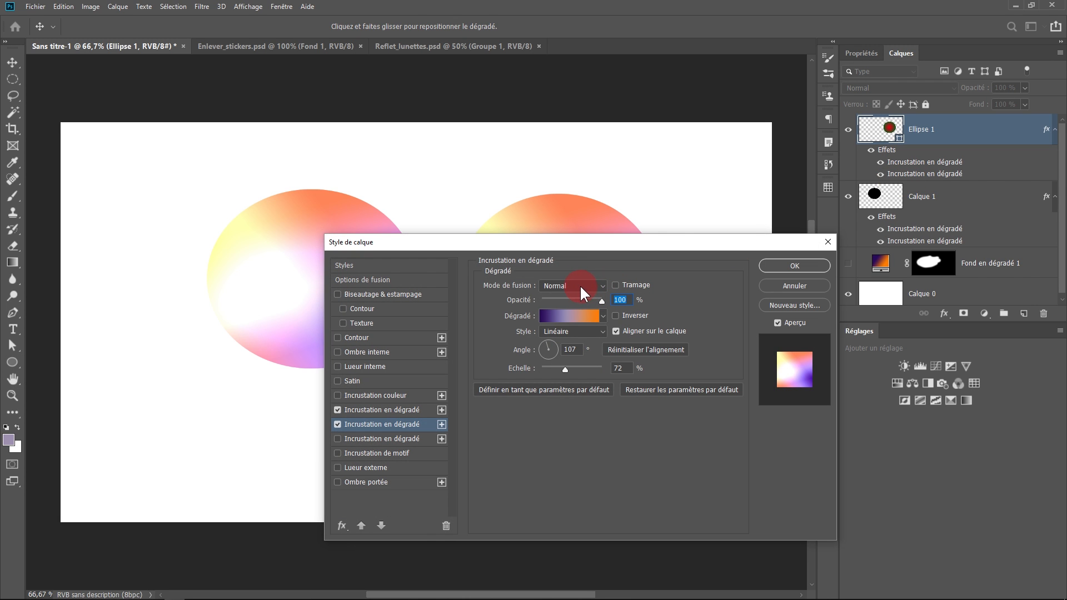
pyautogui.moveTo(628, 242); pyautogui.dragTo(924, 154)
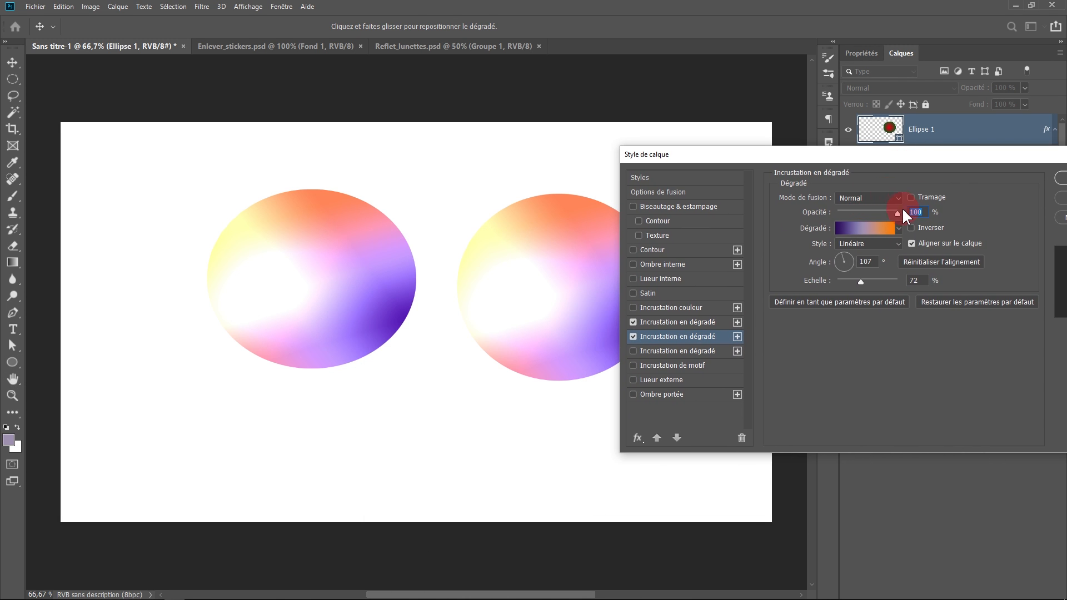
pyautogui.moveTo(903, 210); pyautogui.dragTo(853, 211)
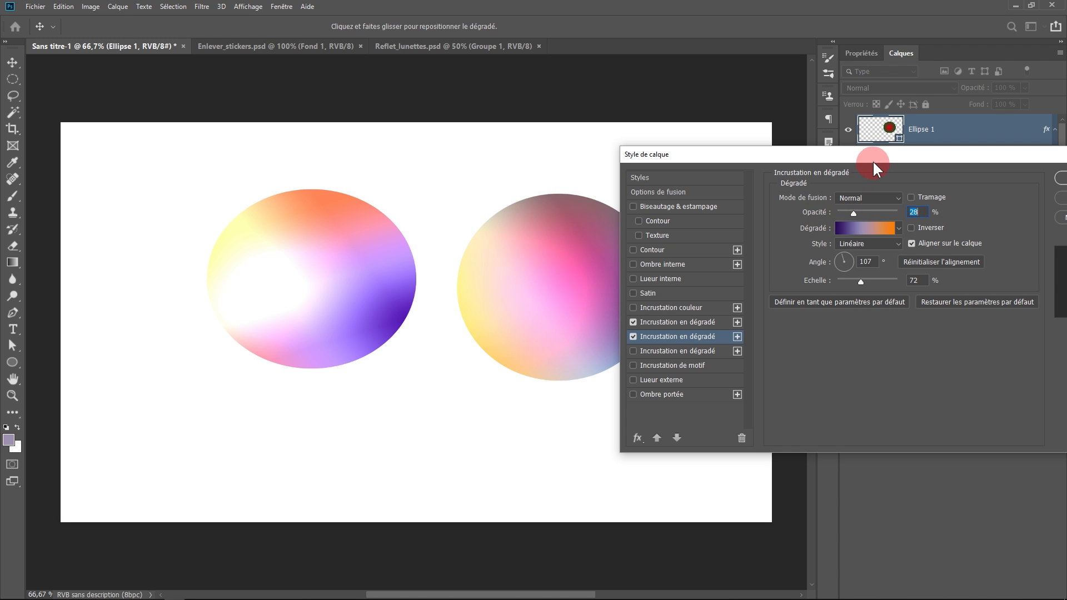
pyautogui.moveTo(872, 160); pyautogui.dragTo(761, 216)
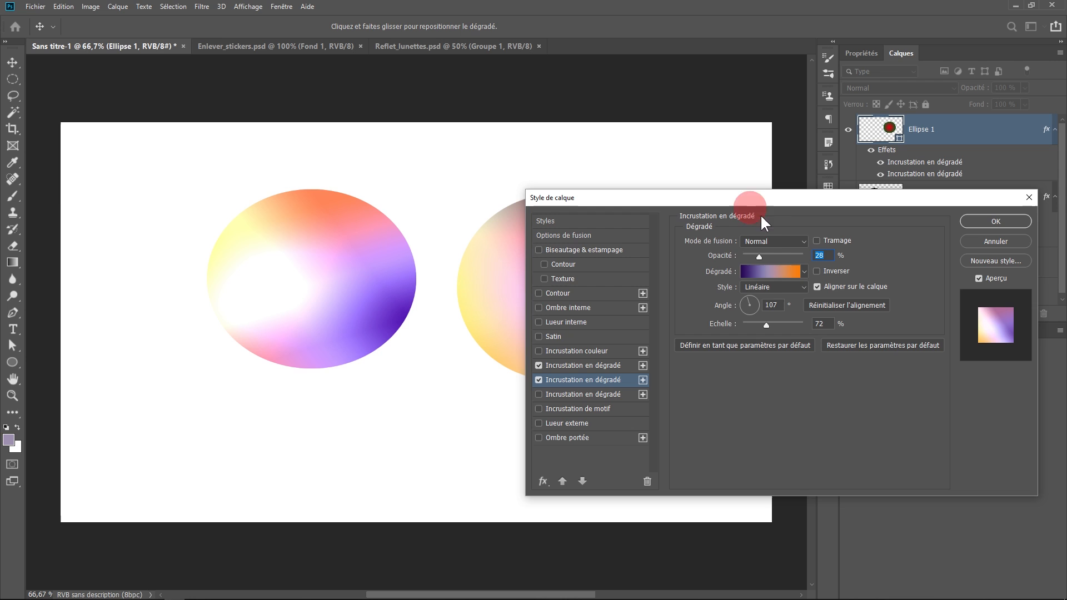
# Try Eclaircir and other blend modes on Ellipse 1's 28% gradient overlay, settle on Différence, and accept the style.
pyautogui.click(782, 240)
pyautogui.click(784, 325)
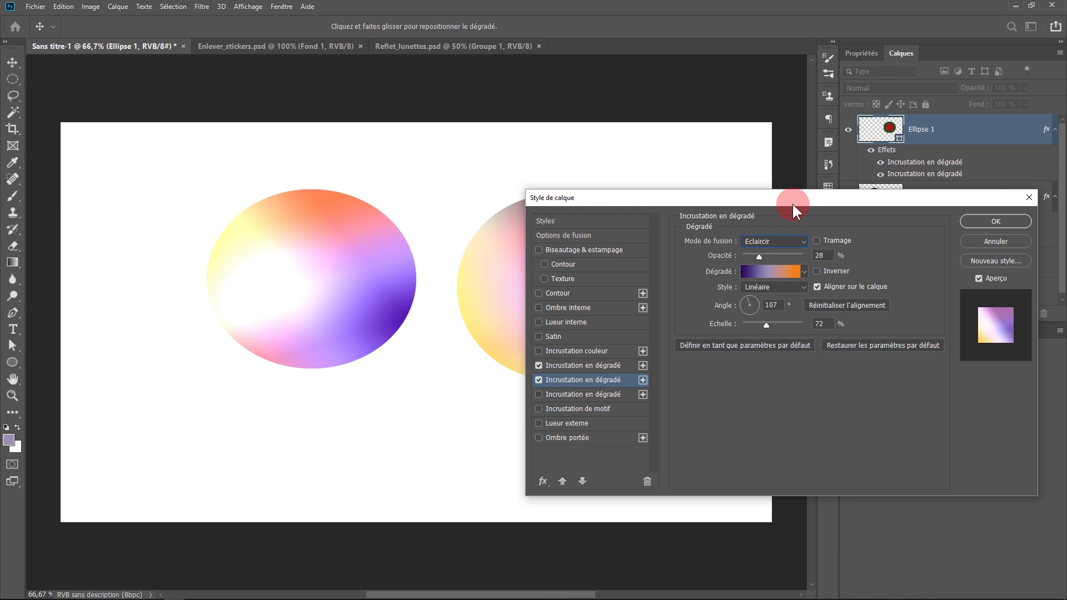
pyautogui.moveTo(795, 202); pyautogui.dragTo(932, 139)
pyautogui.scroll(-2, 901, 173)
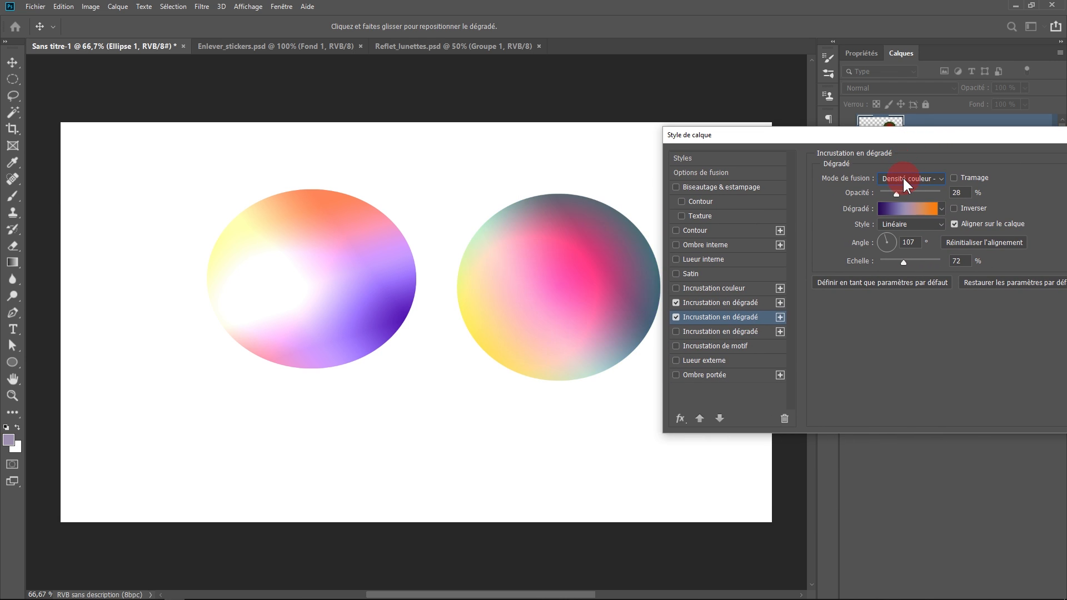
pyautogui.scroll(-5, 903, 178)
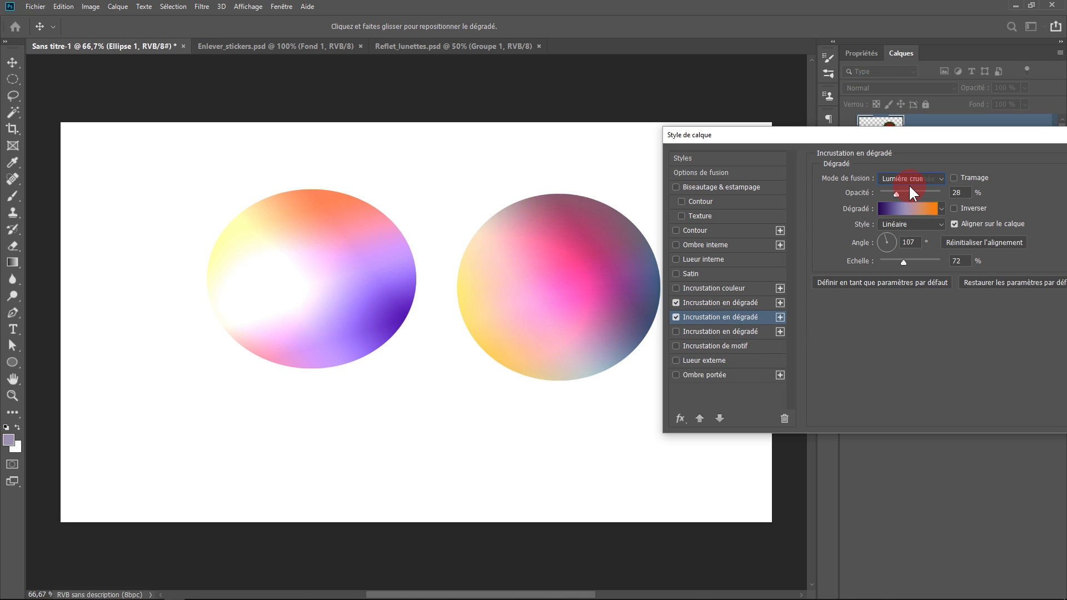
pyautogui.scroll(-5, 909, 183)
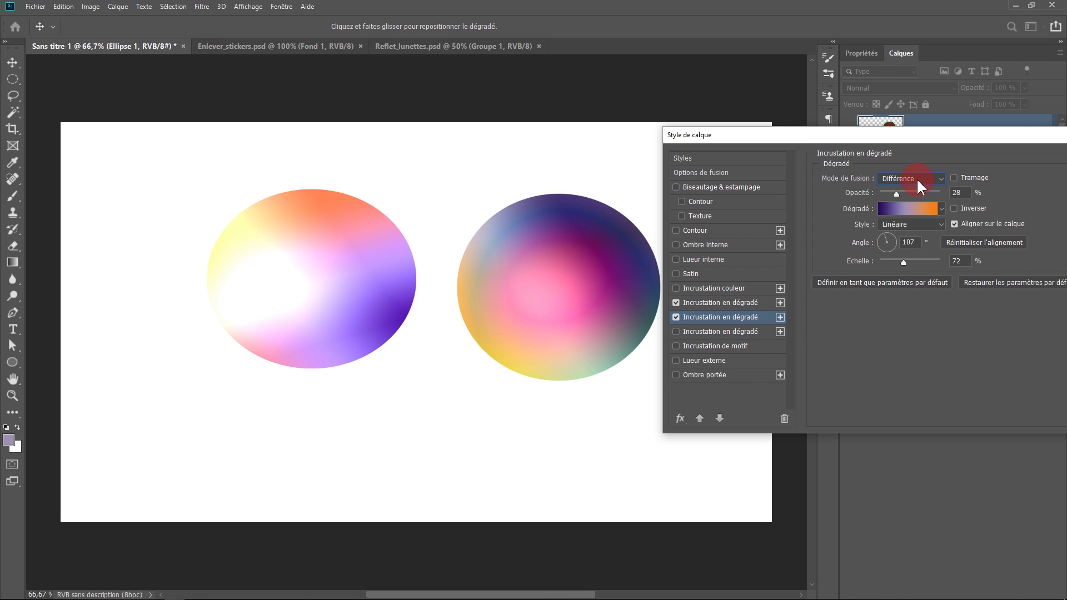
pyautogui.moveTo(578, 294); pyautogui.dragTo(276, 310)
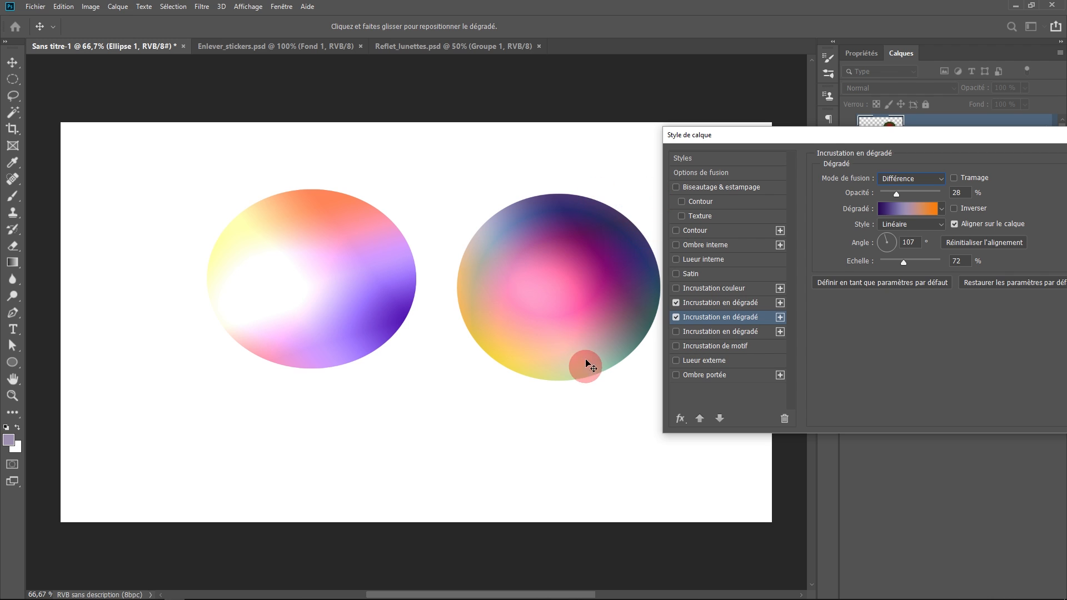
pyautogui.moveTo(901, 134); pyautogui.dragTo(538, 137)
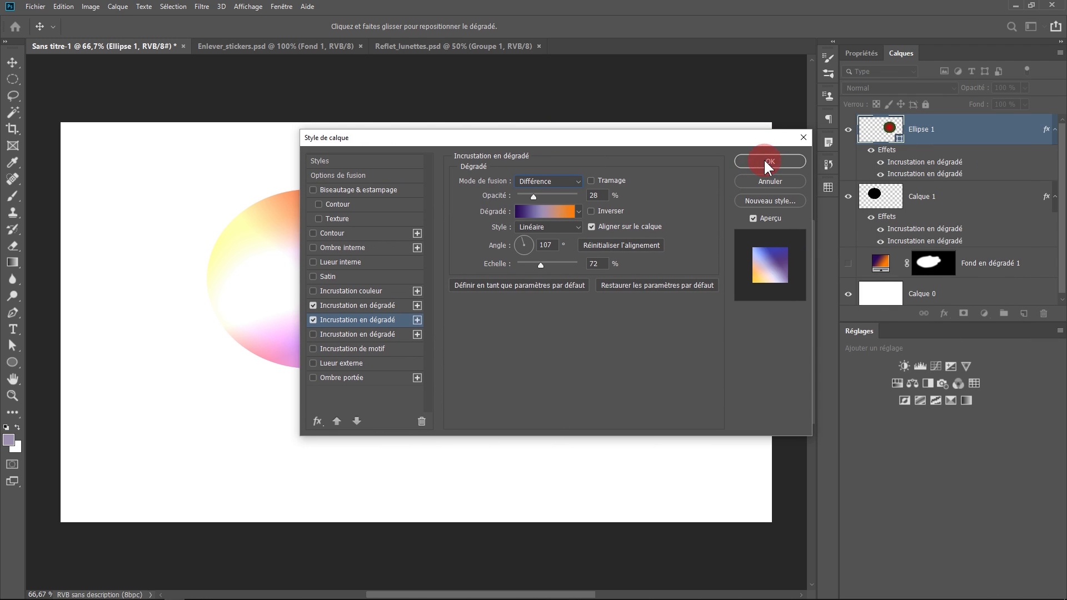
pyautogui.click(769, 162)
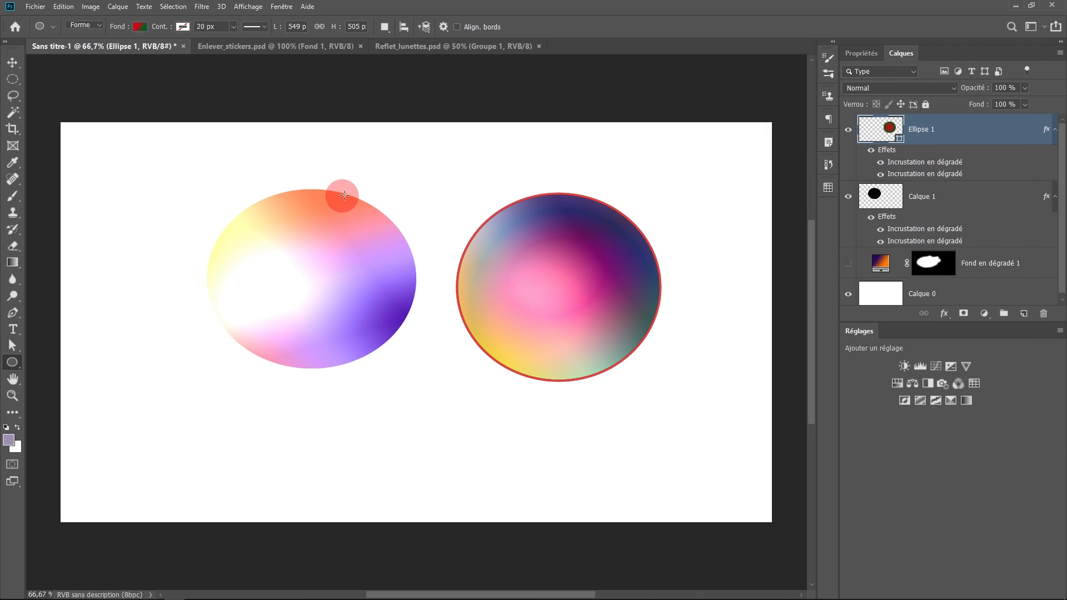
# Switch to the Reflet_lunettes.psd document and hide Groupe 1 to examine the reflections in the sunglasses.
pyautogui.click(426, 47)
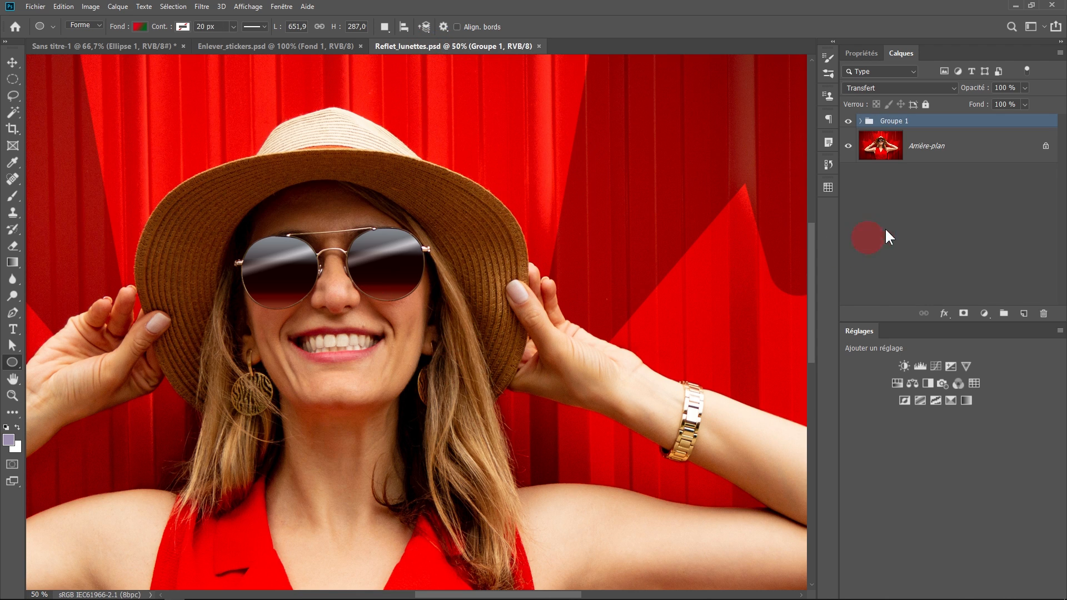
pyautogui.click(848, 120)
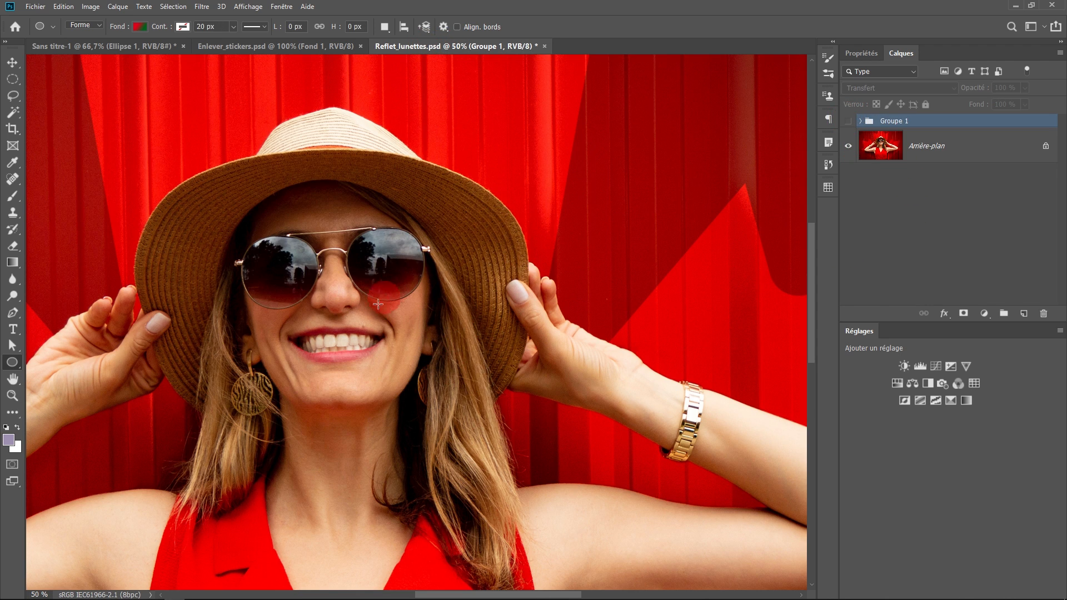
pyautogui.scroll(1, 378, 304)
pyautogui.moveTo(361, 310); pyautogui.dragTo(413, 335)
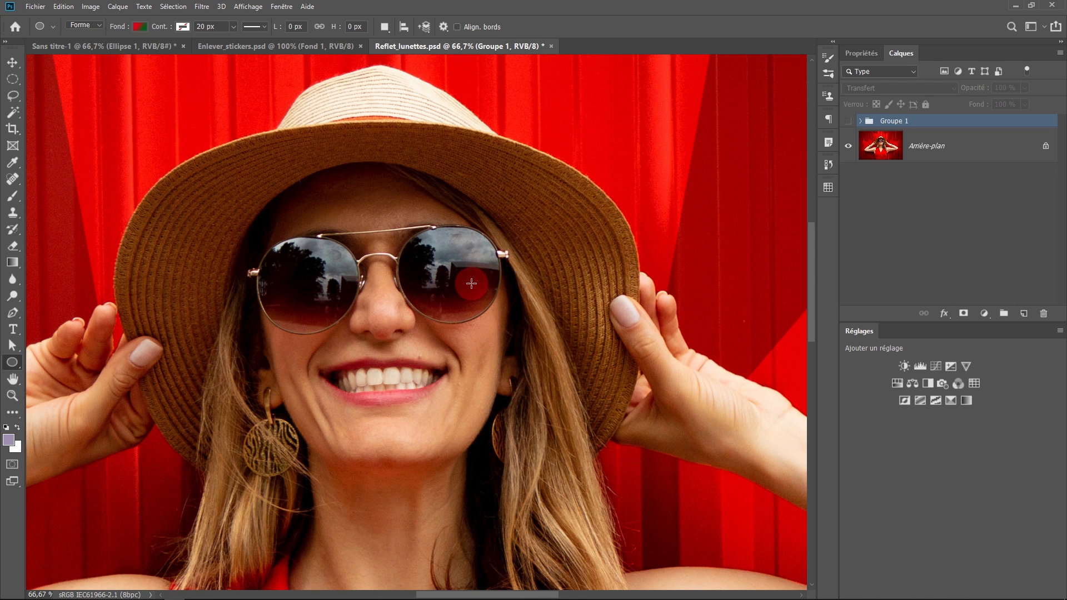
pyautogui.scroll(1, 476, 279)
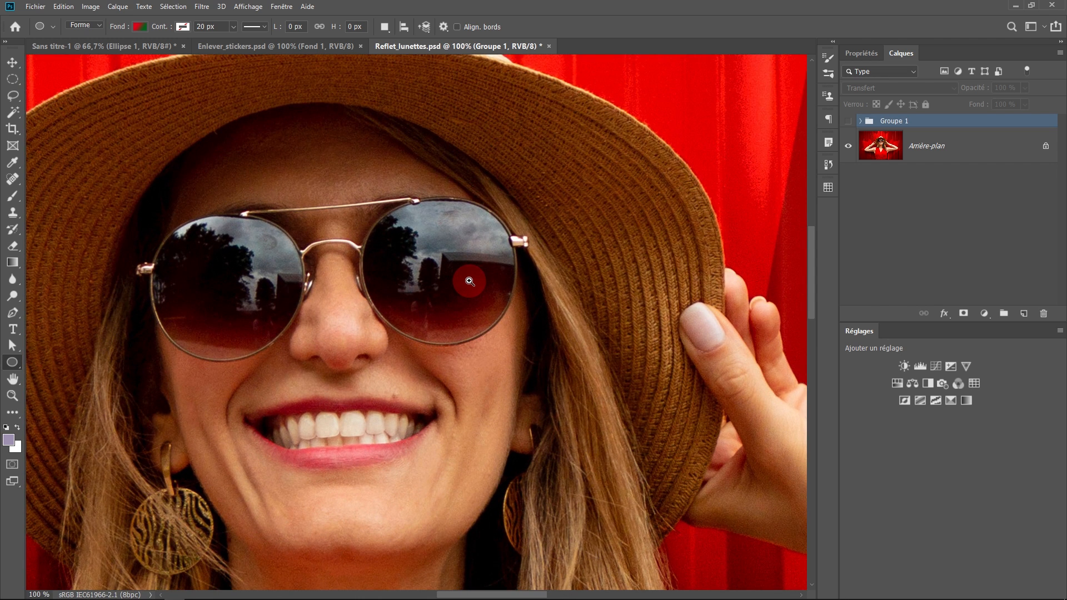
pyautogui.scroll(2, 475, 269)
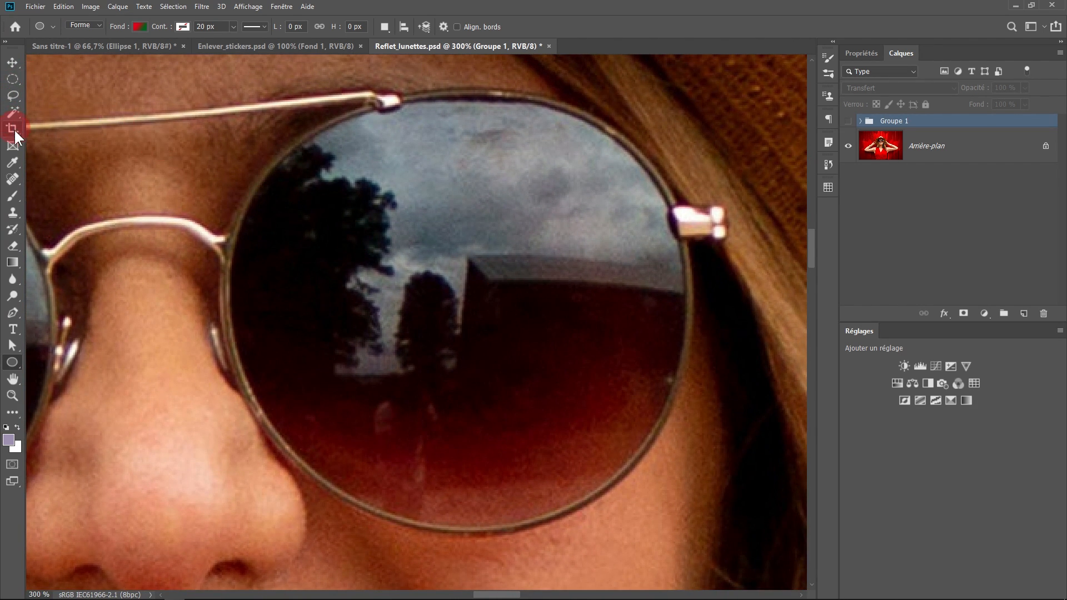
# Set up the Pen tool in Forme mode with a solid lilac fill and no stroke.
pyautogui.click(13, 313)
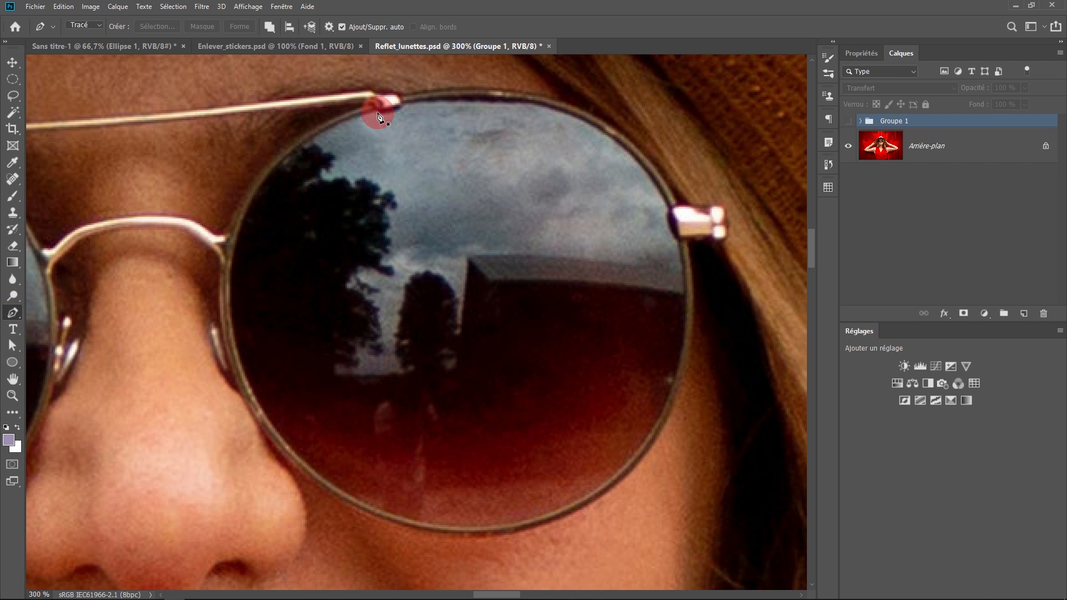
pyautogui.click(79, 28)
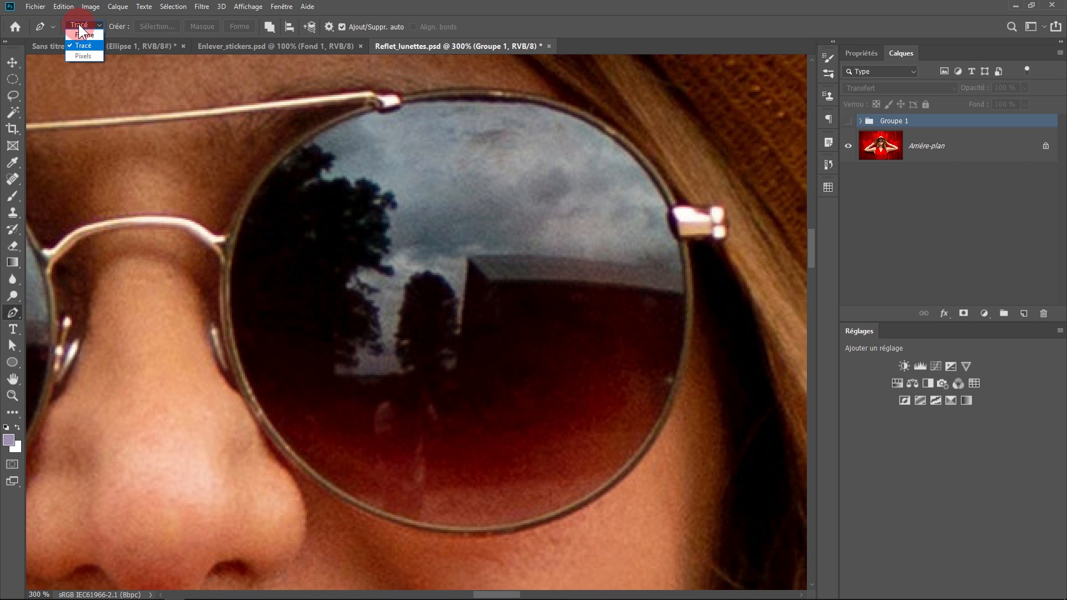
pyautogui.click(83, 36)
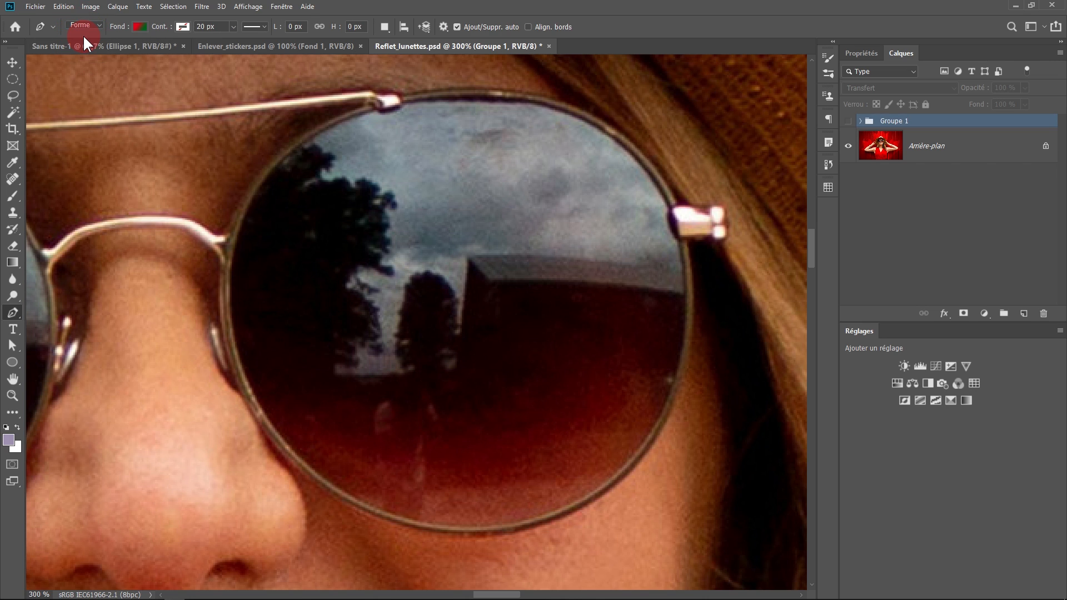
pyautogui.click(140, 25)
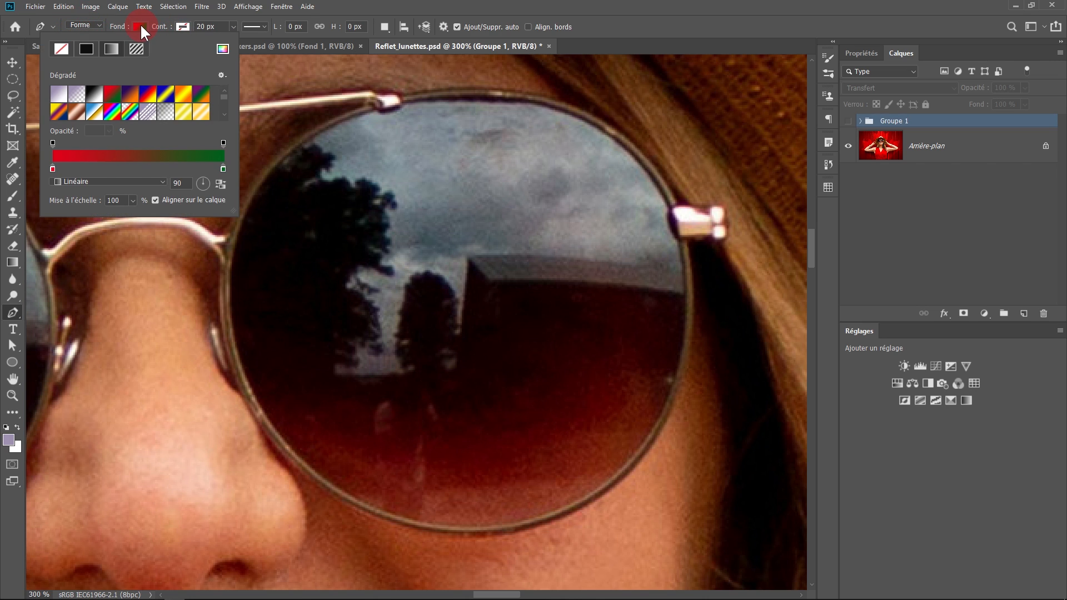
pyautogui.click(86, 48)
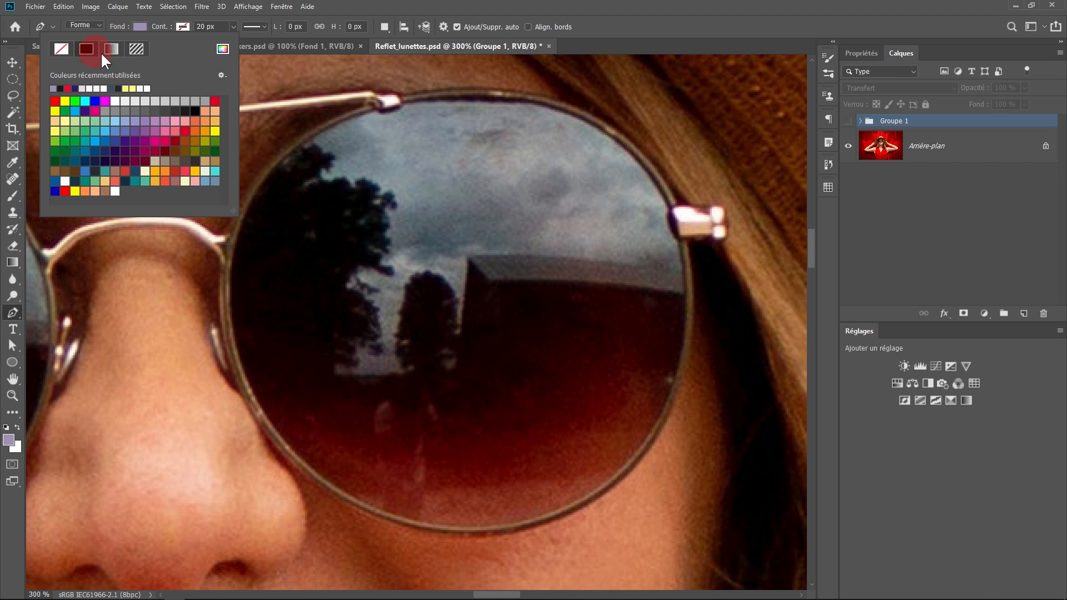
pyautogui.click(199, 26)
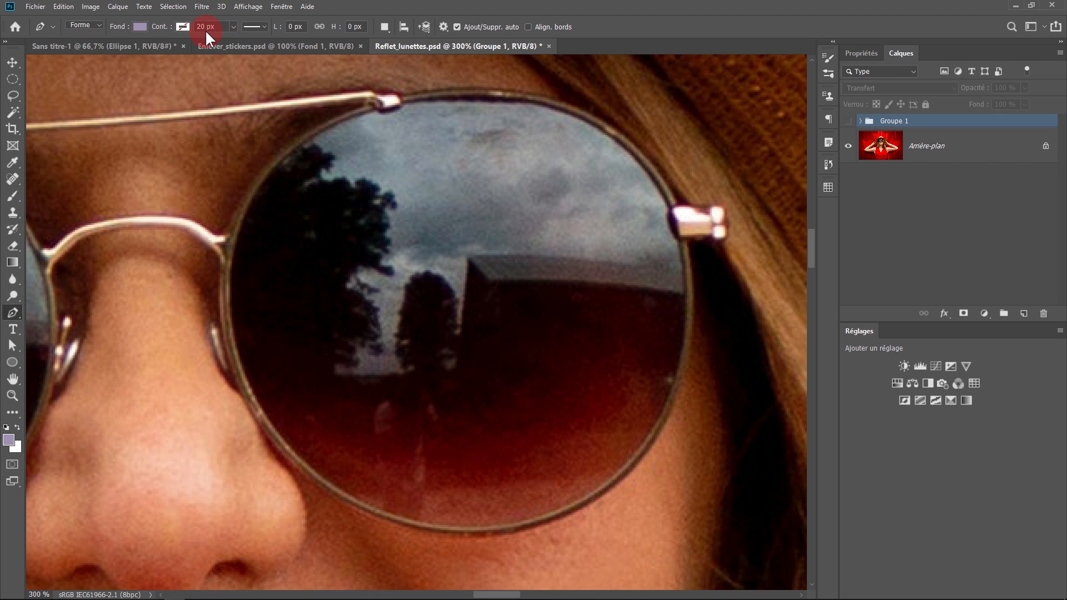
# Begin a pen shape around the bridge fitting and trace the upper rim of the lens nearest the hinge.
pyautogui.click(377, 111)
pyautogui.moveTo(390, 121); pyautogui.dragTo(403, 112)
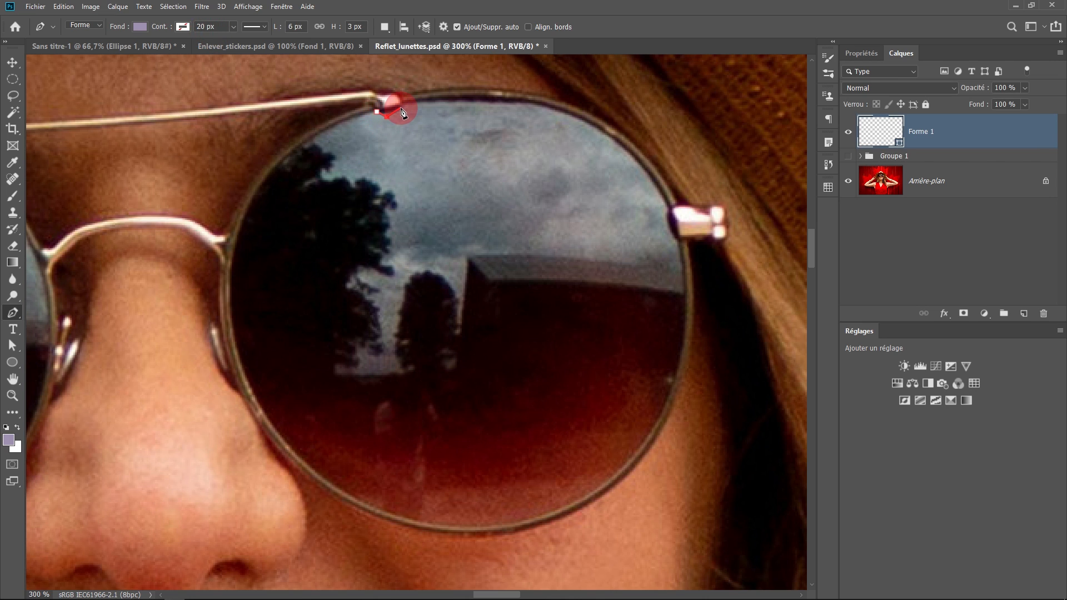
pyautogui.click(401, 105)
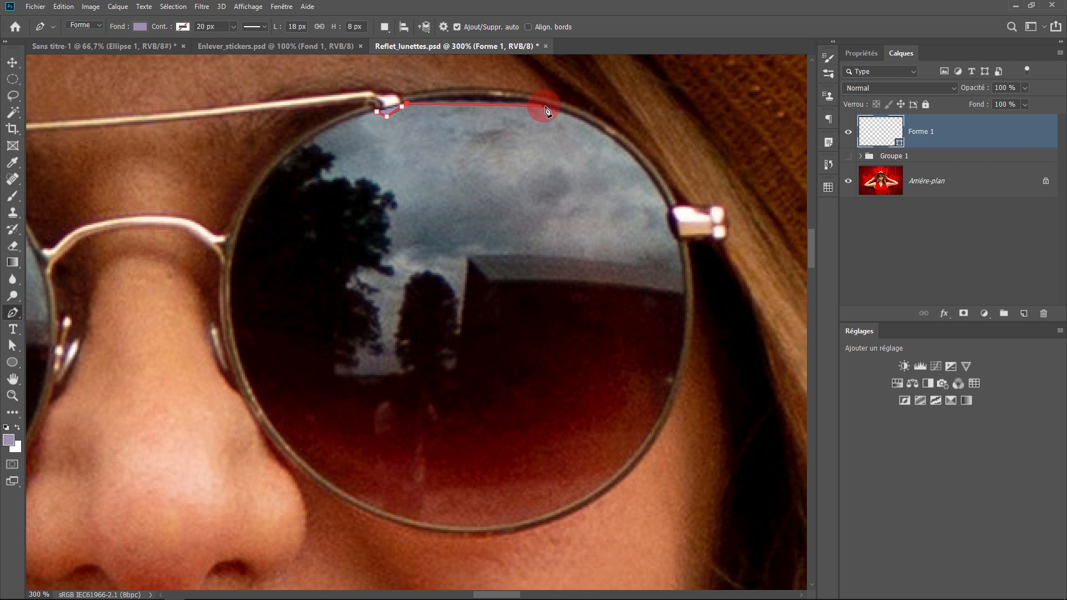
pyautogui.moveTo(549, 111); pyautogui.dragTo(610, 130)
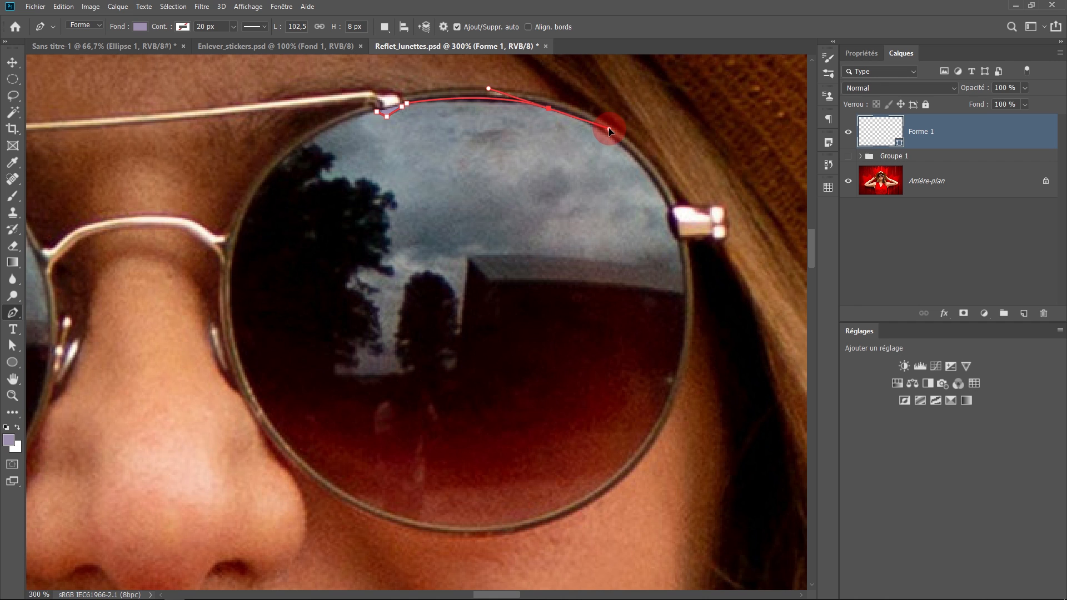
pyautogui.moveTo(671, 207); pyautogui.dragTo(685, 246)
# Trace the lens's outer rim downward and adjust the curve with an extra anchor point on the side.
pyautogui.scroll(3, 671, 218)
pyautogui.moveTo(670, 195); pyautogui.dragTo(735, 89)
pyautogui.moveTo(691, 376); pyautogui.dragTo(636, 454)
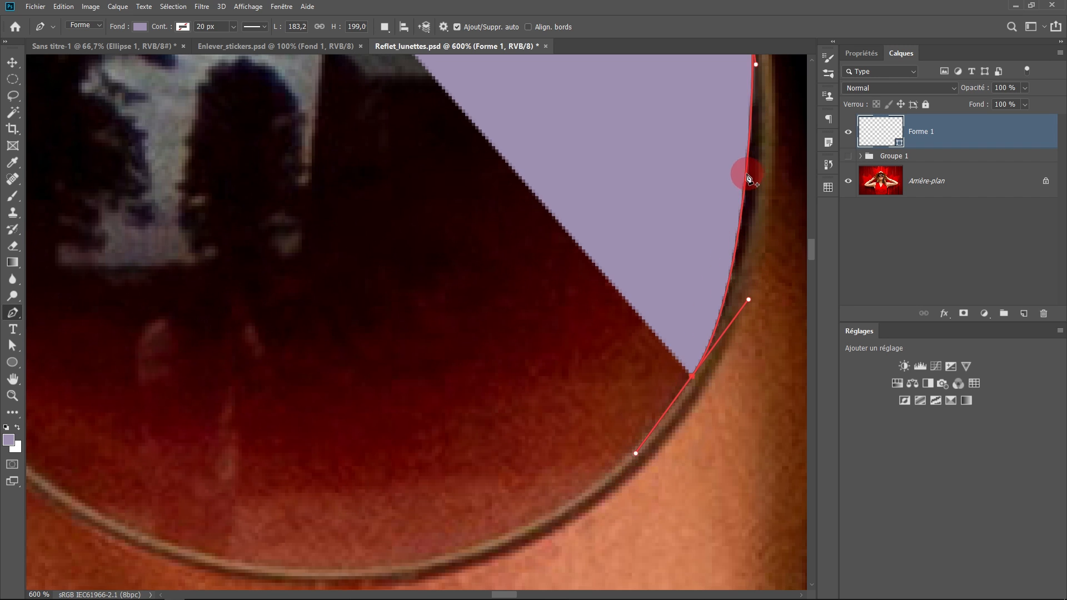
pyautogui.click(745, 175)
pyautogui.keyDown('ctrl'); pyautogui.moveTo(744, 175); pyautogui.dragTo(752, 176); pyautogui.keyUp('ctrl')
pyautogui.click(691, 377)
# Trace the lens's lower rim and nose-side rim with curved points, and close the shape at its starting anchor.
pyautogui.moveTo(559, 506); pyautogui.dragTo(515, 535)
pyautogui.moveTo(468, 551); pyautogui.dragTo(709, 442)
pyautogui.moveTo(521, 428); pyautogui.dragTo(391, 400)
pyautogui.moveTo(520, 429); pyautogui.dragTo(517, 428)
pyautogui.moveTo(214, 211); pyautogui.dragTo(225, 474)
pyautogui.moveTo(217, 277); pyautogui.dragTo(230, 196)
pyautogui.moveTo(353, 90); pyautogui.dragTo(279, 353)
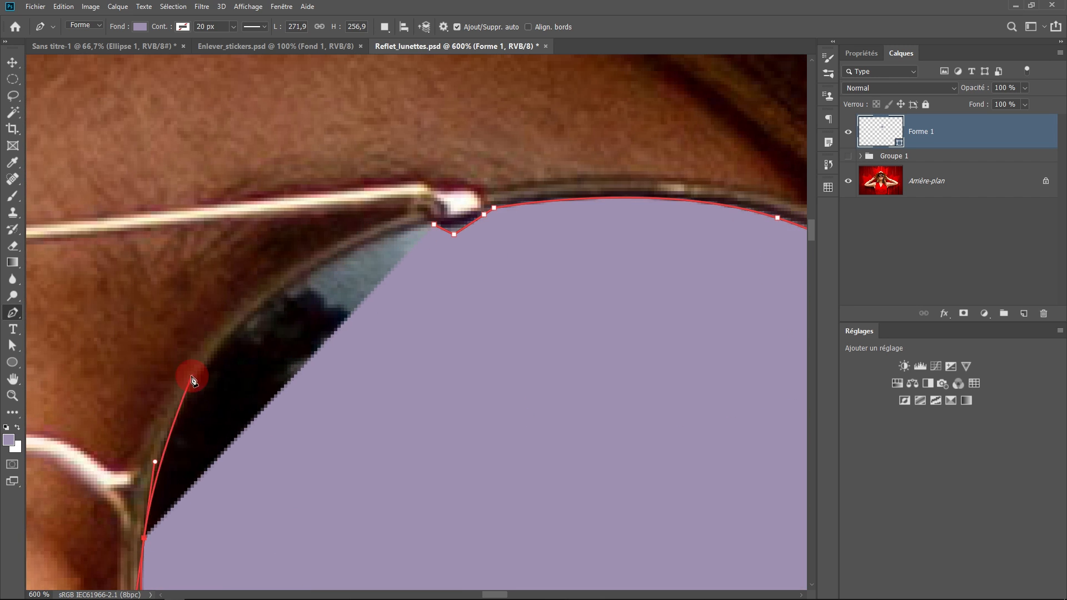
pyautogui.moveTo(272, 300); pyautogui.dragTo(358, 238)
pyautogui.click(434, 225)
pyautogui.scroll(-4, 435, 231)
pyautogui.moveTo(542, 316); pyautogui.dragTo(592, 263)
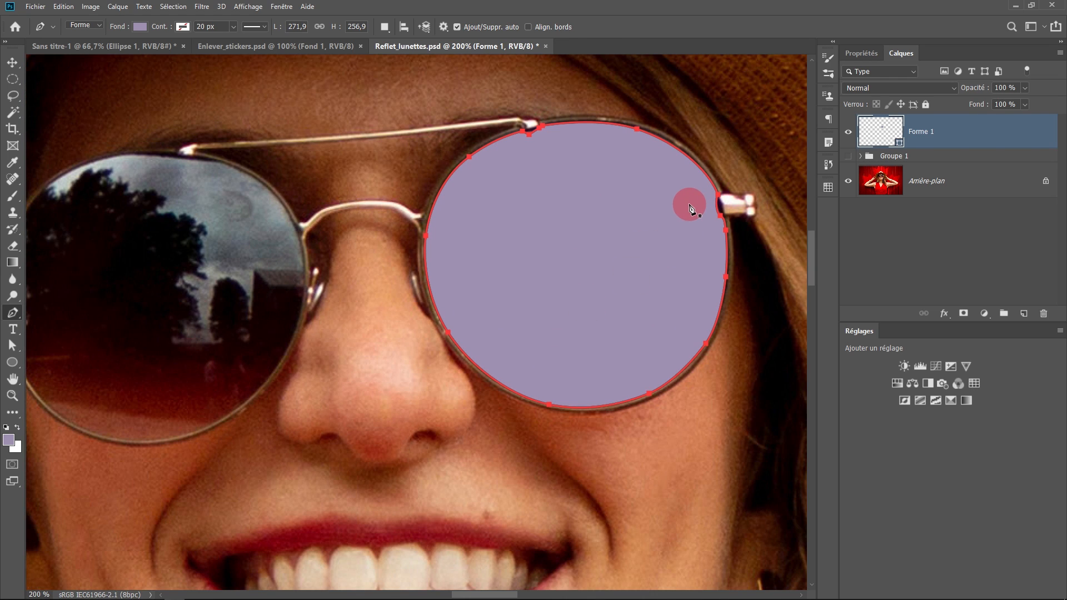
# Fill the lens shape with a gradient, sampling reddish-brown and grey from the other lens's lower and upper edges for the start and end stops.
pyautogui.click(135, 26)
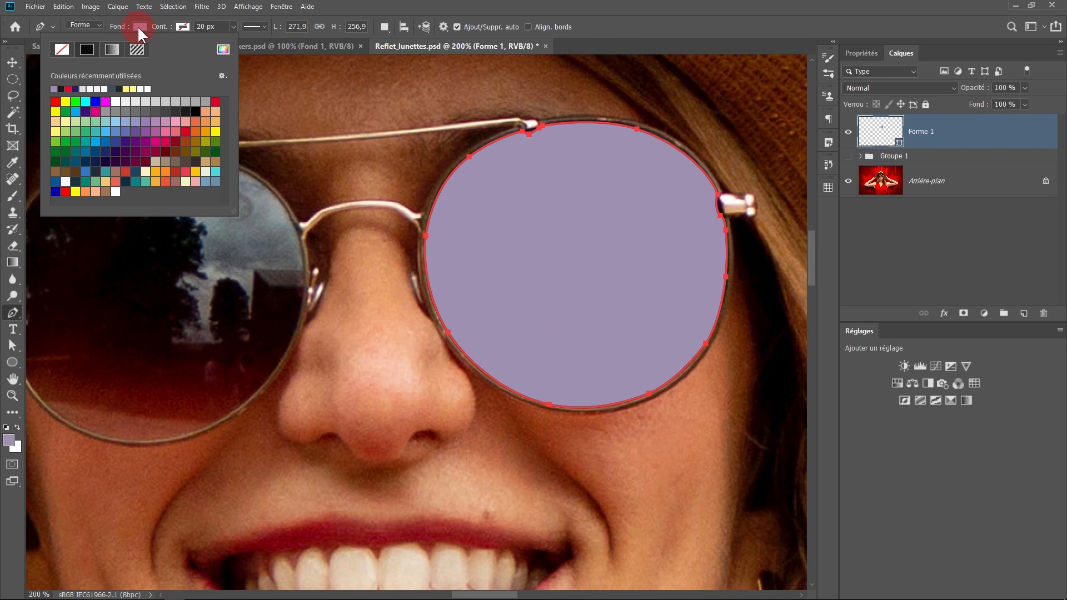
pyautogui.click(112, 49)
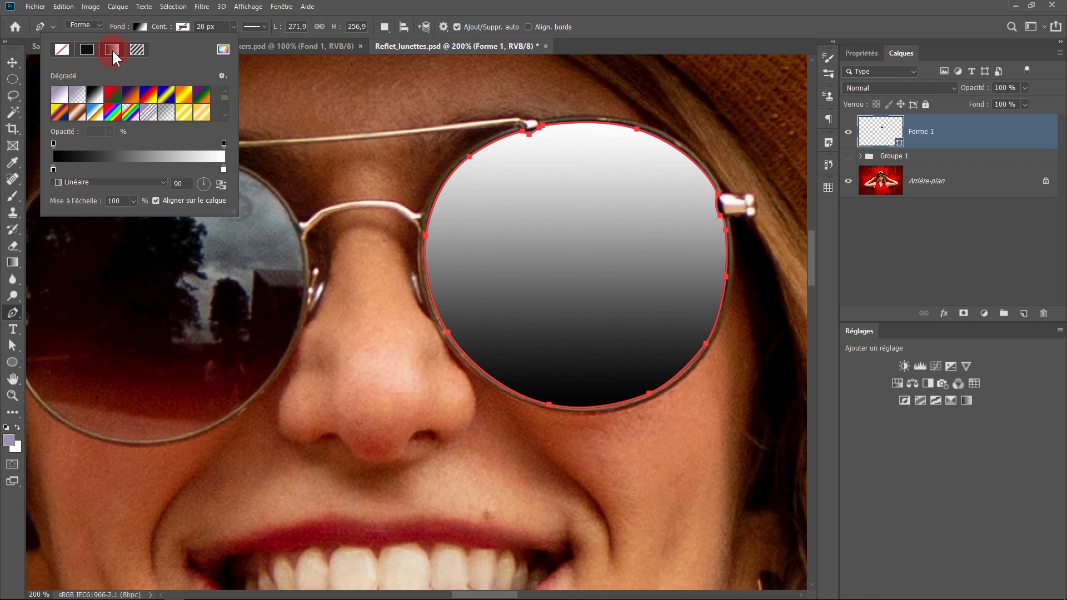
pyautogui.click(128, 152)
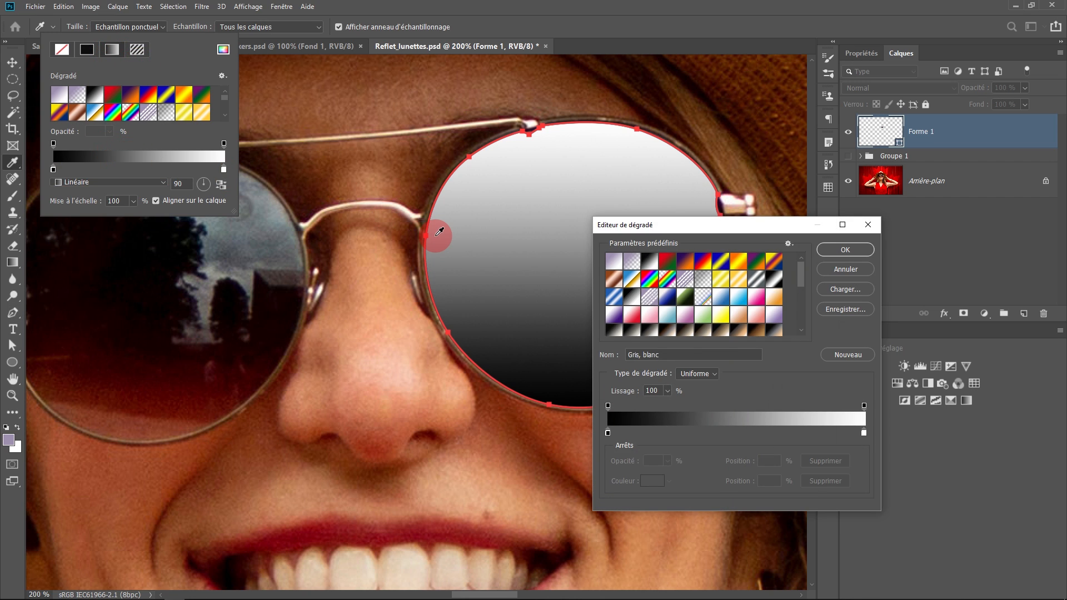
pyautogui.click(608, 433)
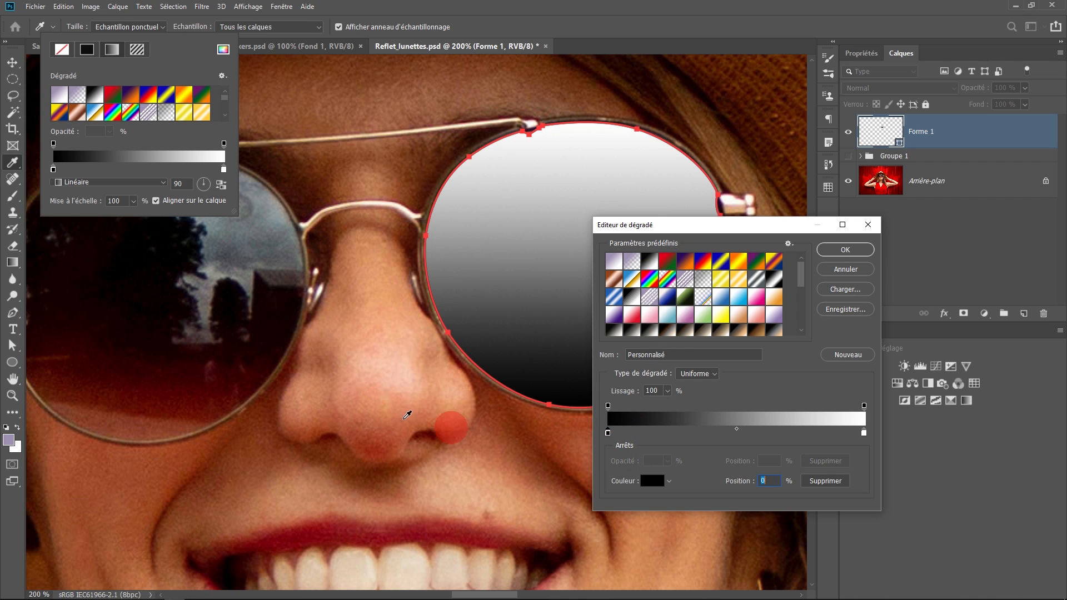
pyautogui.click(135, 428)
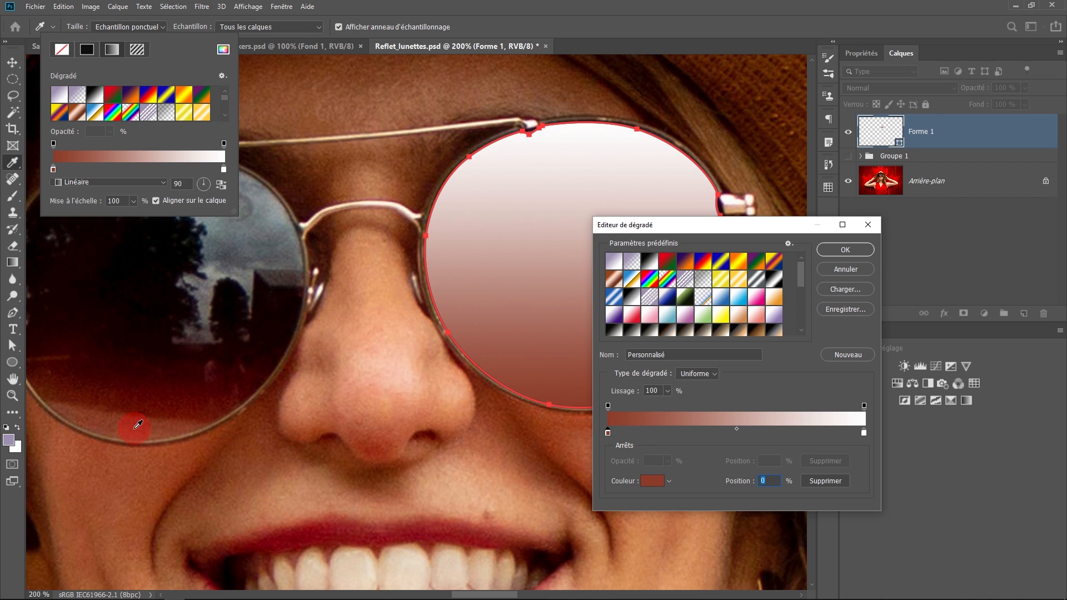
pyautogui.click(864, 434)
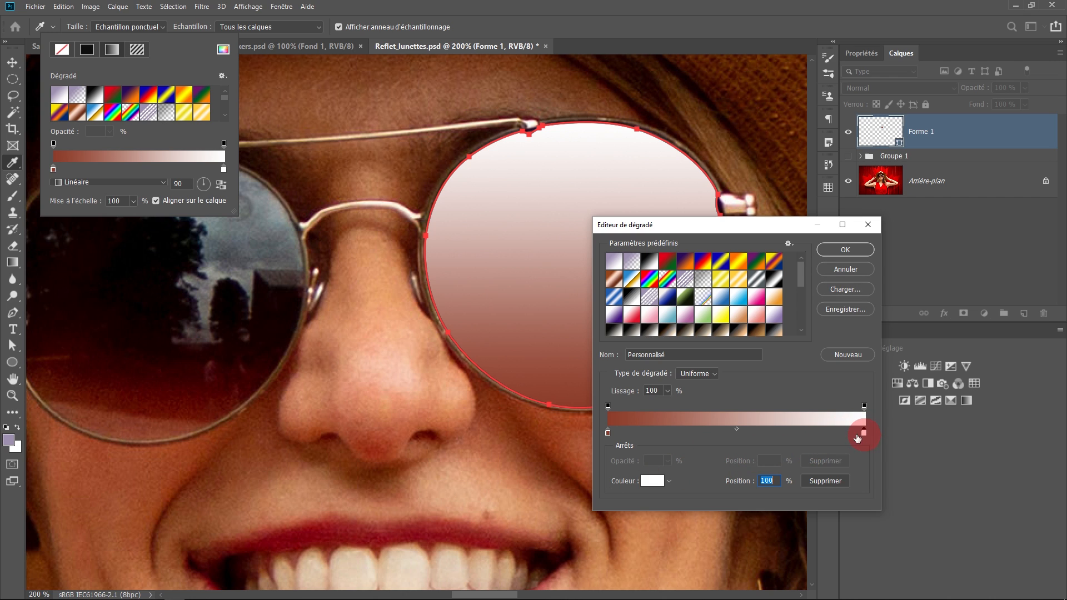
pyautogui.click(272, 199)
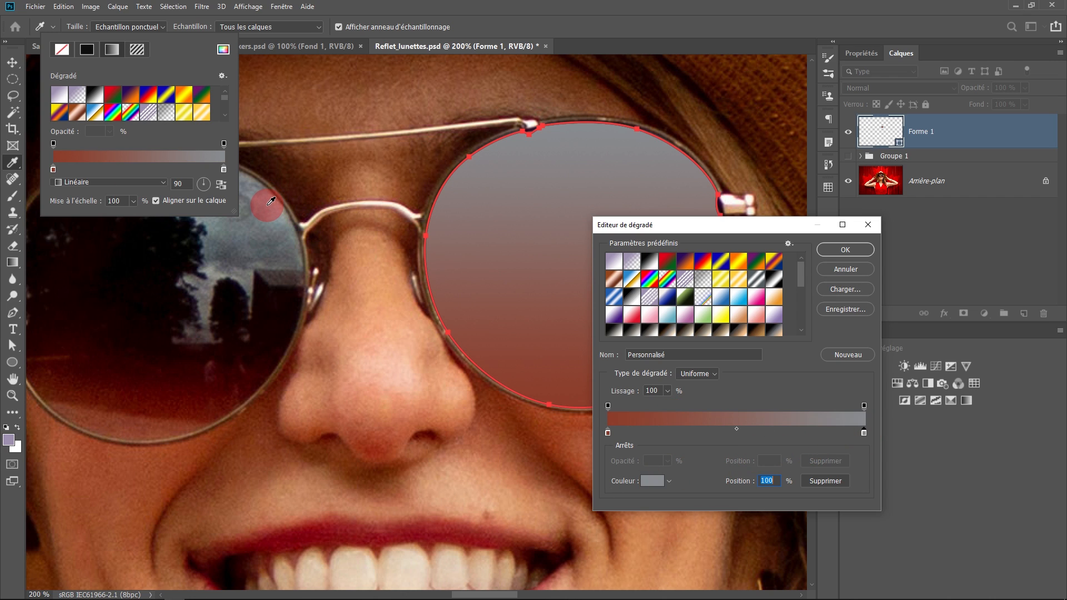
# Add gradient stops at 10% in dark red and at 25% in black, sampling both colours from the other lens.
pyautogui.click(635, 436)
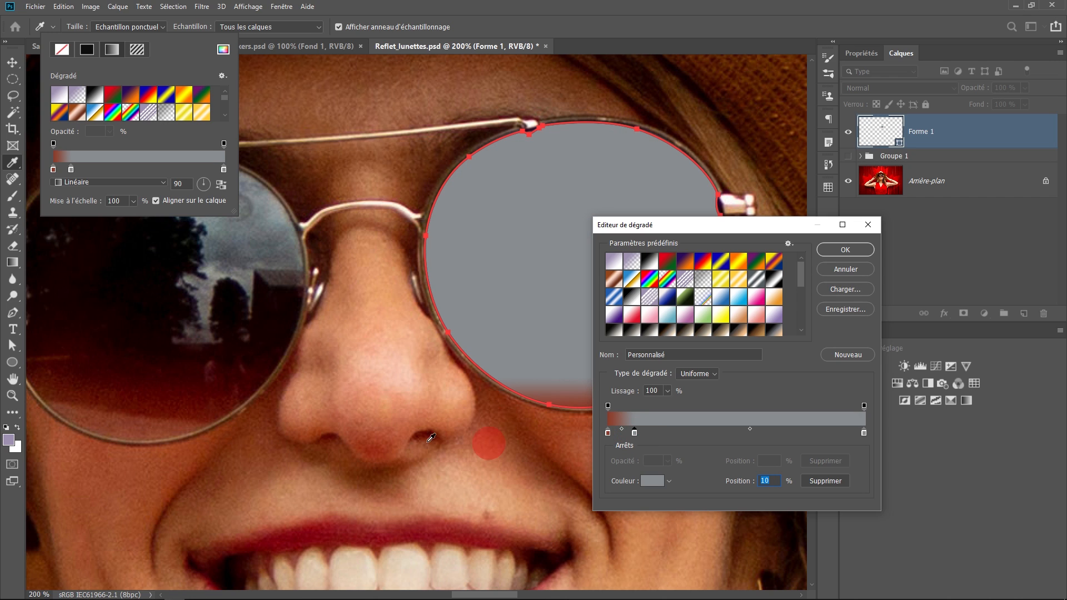
pyautogui.click(191, 404)
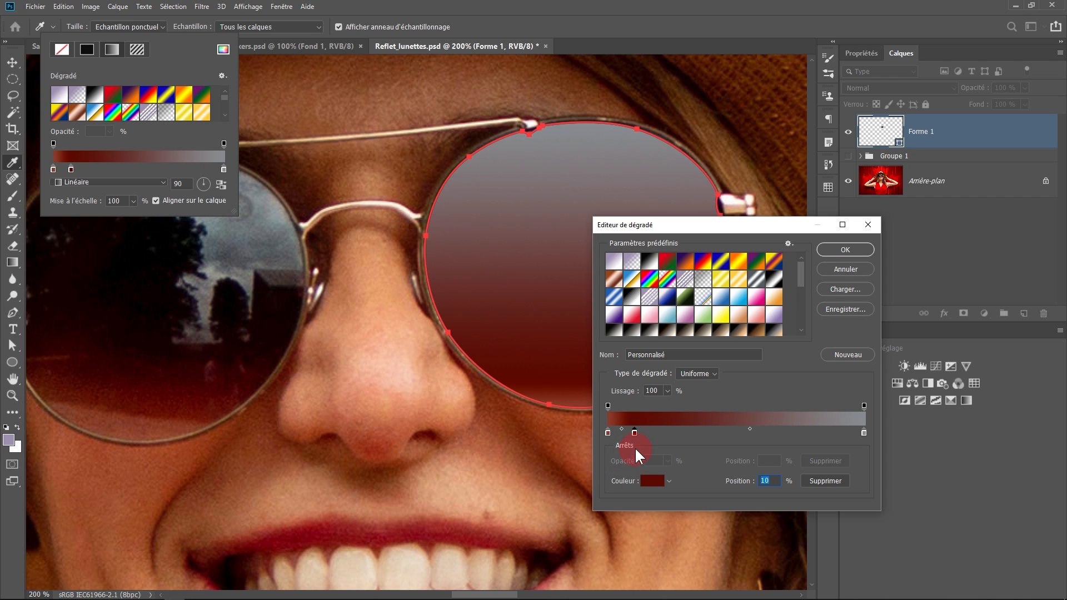
pyautogui.click(672, 434)
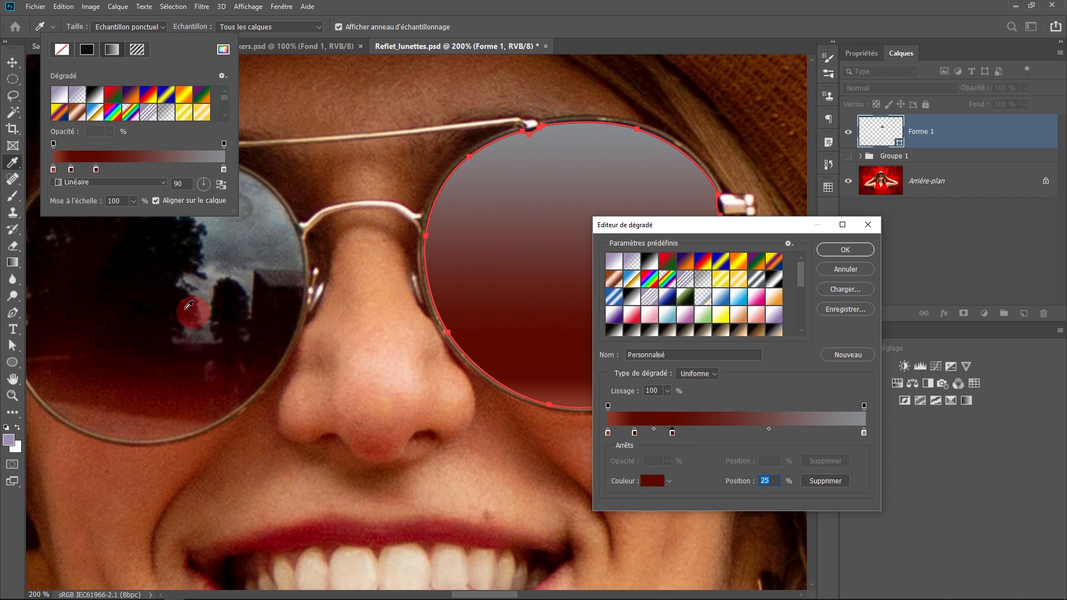
pyautogui.moveTo(178, 306); pyautogui.dragTo(144, 308)
pyautogui.moveTo(764, 228); pyautogui.dragTo(923, 204)
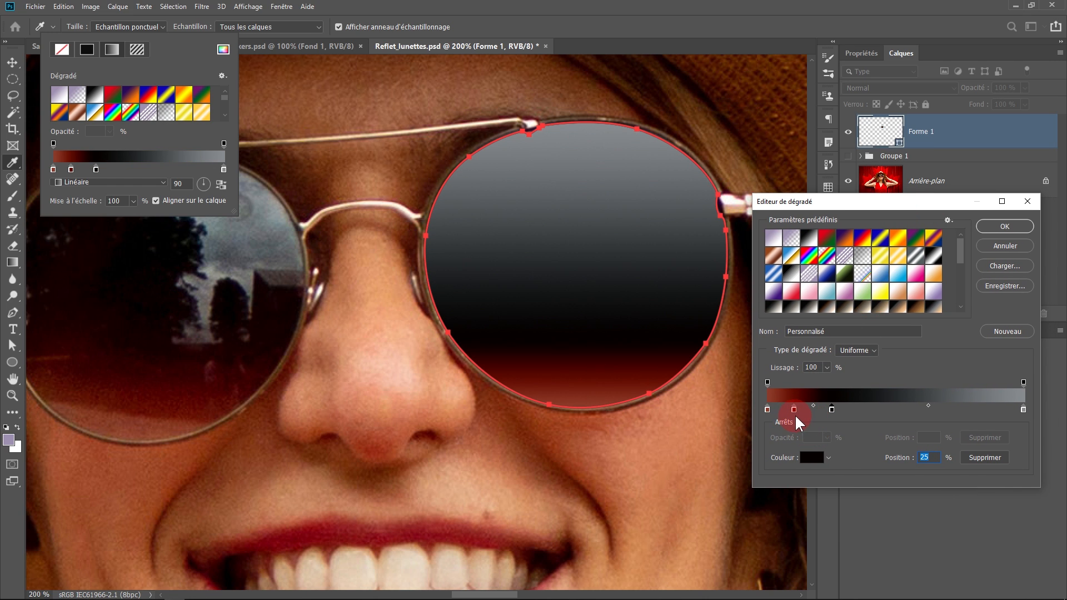
# Reposition the gradient's black stop to 59% and its dark red stop to 27%.
pyautogui.click(788, 411)
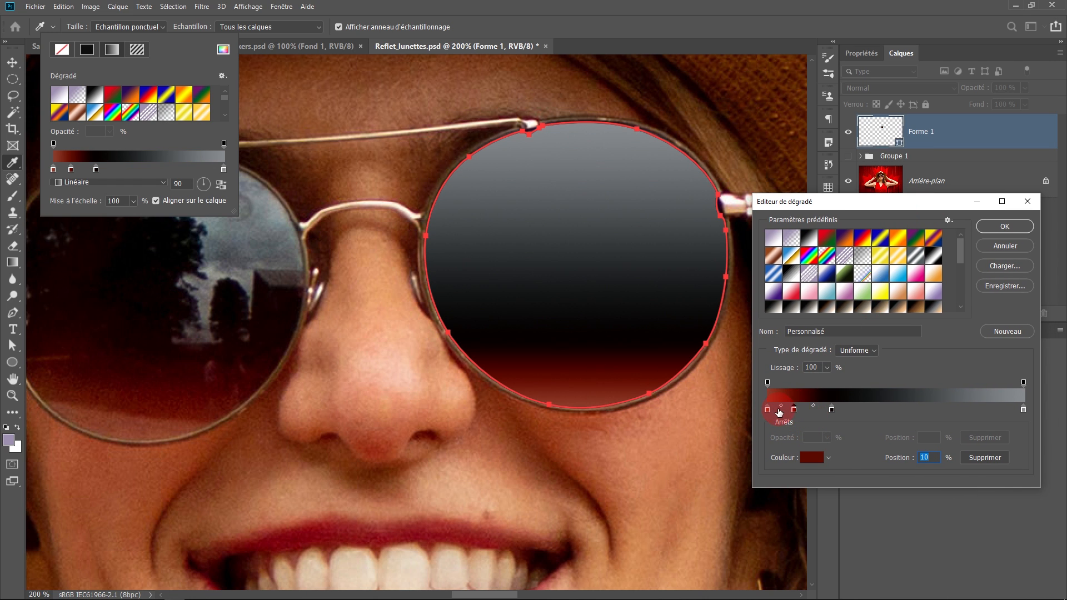
pyautogui.moveTo(831, 412); pyautogui.dragTo(919, 412)
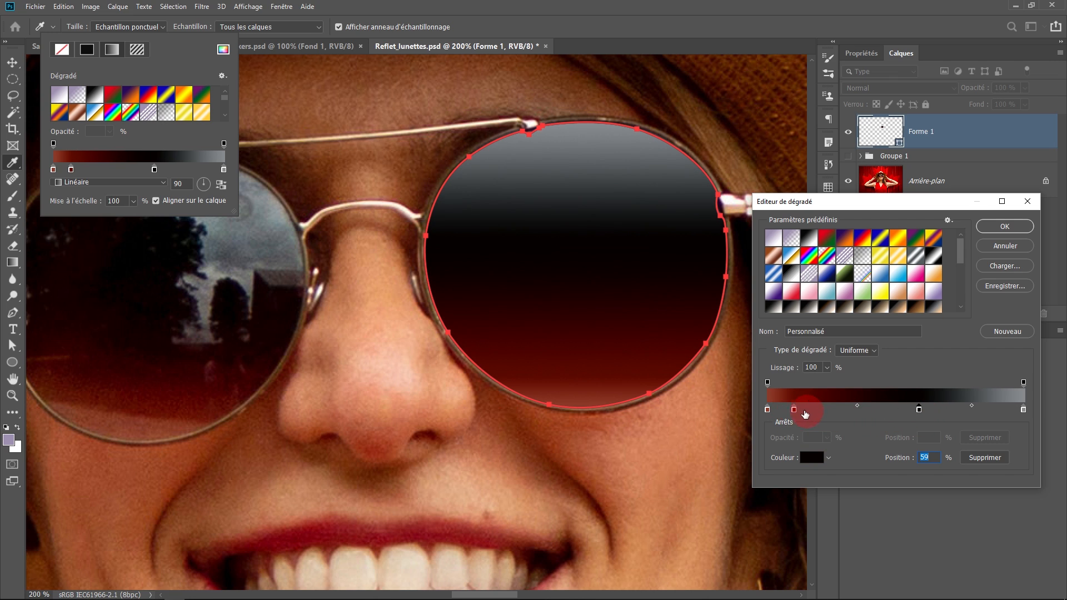
pyautogui.moveTo(794, 410); pyautogui.dragTo(836, 410)
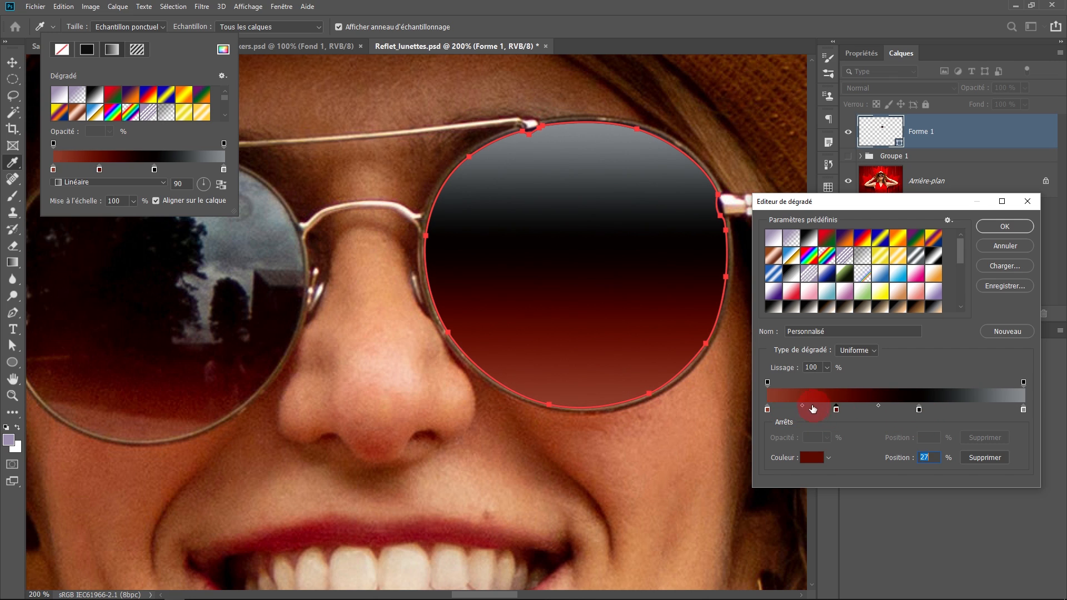
# Add a second reddish-brown stop at 12% and shift the midpoint between it and the start stop to 76%.
pyautogui.click(767, 410)
pyautogui.click(810, 409)
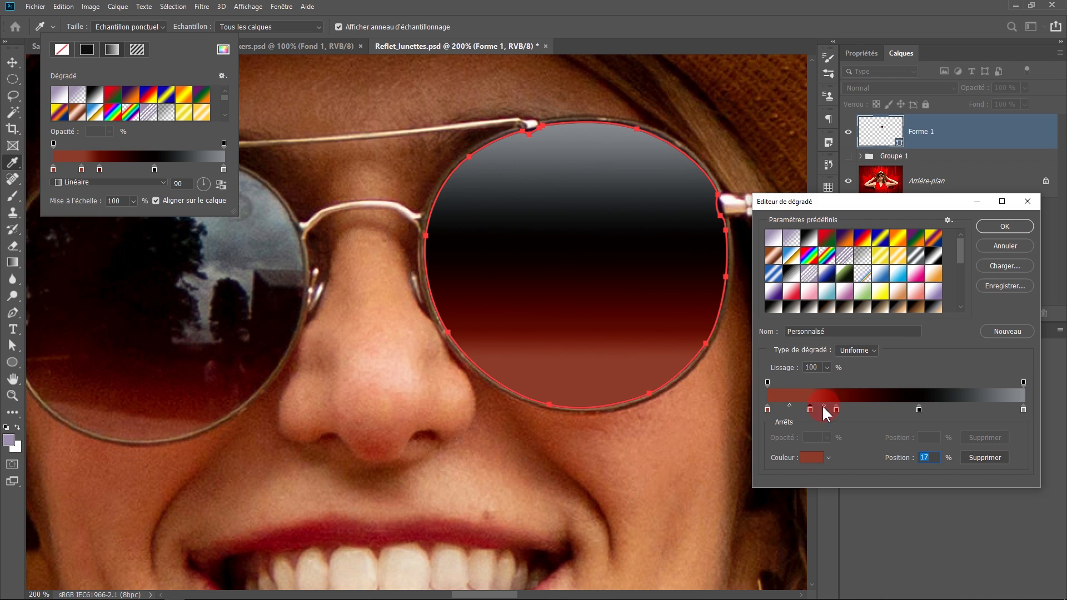
pyautogui.moveTo(810, 409); pyautogui.dragTo(800, 410)
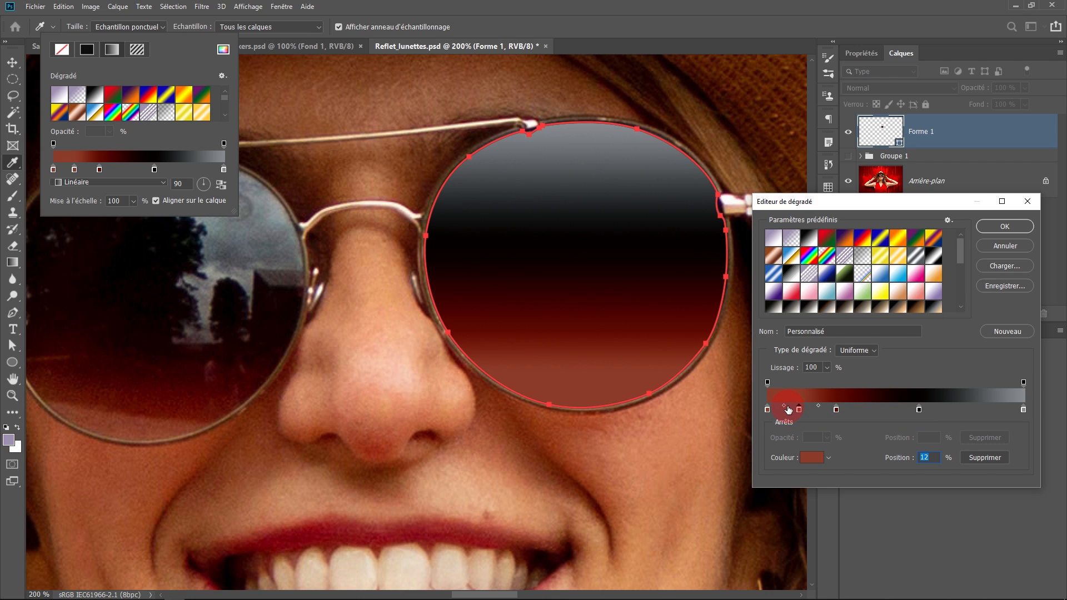
pyautogui.click(784, 406)
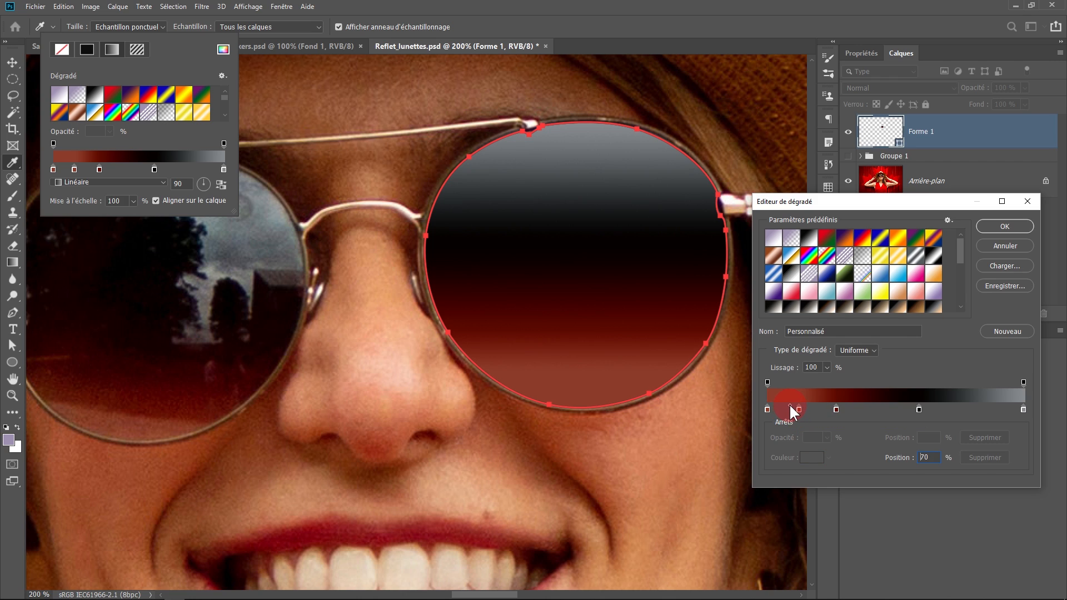
pyautogui.moveTo(789, 403); pyautogui.dragTo(795, 408)
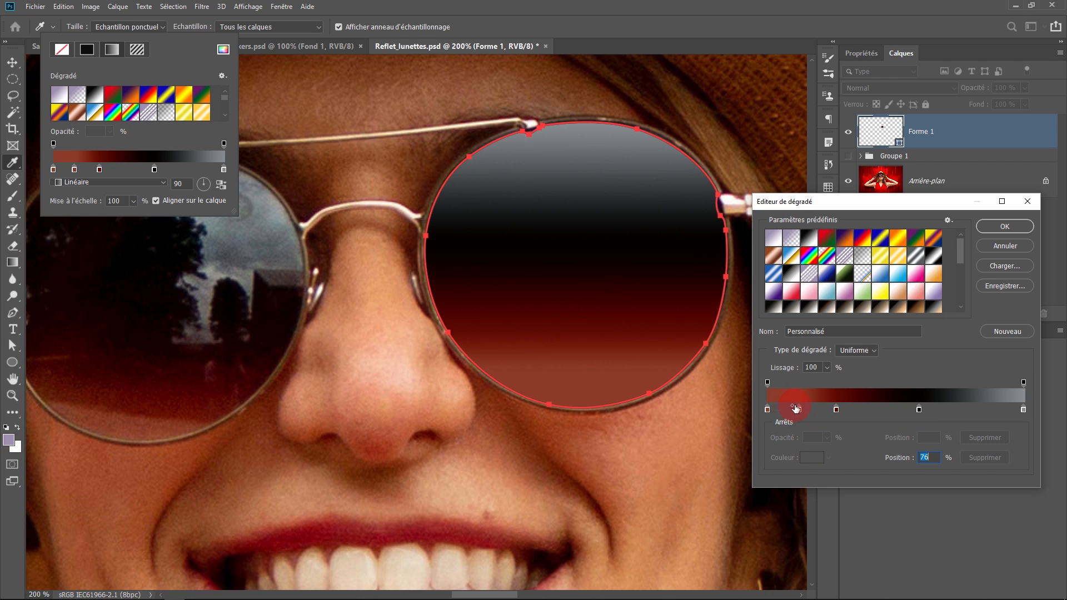
pyautogui.click(918, 410)
pyautogui.click(954, 411)
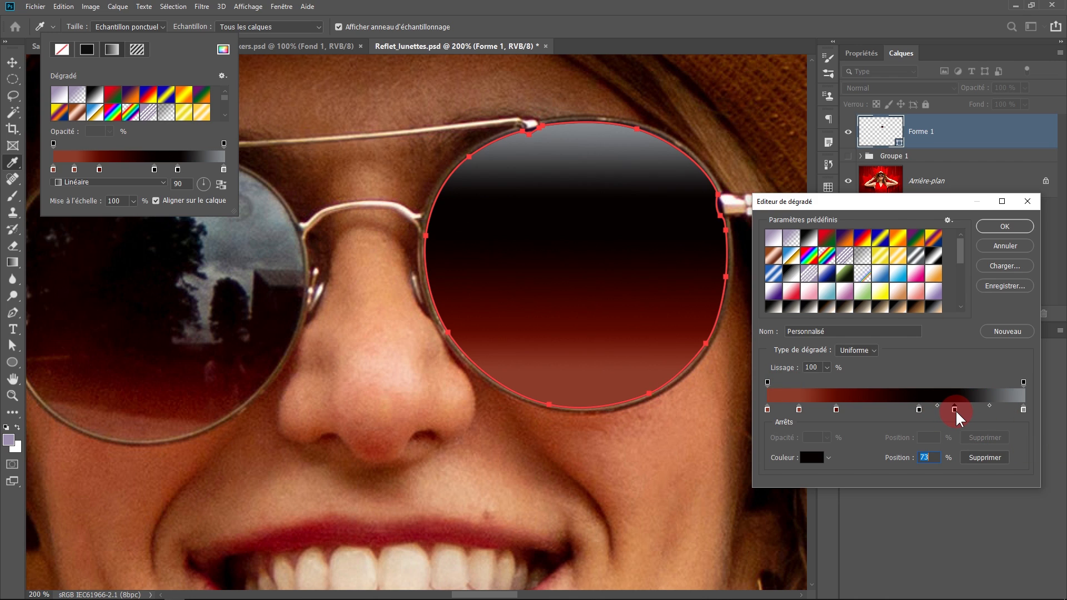
pyautogui.moveTo(956, 413)
pyautogui.mouseDown()
pyautogui.moveTo(975, 413)
pyautogui.moveTo(948, 416)
pyautogui.moveTo(965, 413)
pyautogui.moveTo(963, 425)
pyautogui.mouseUp()
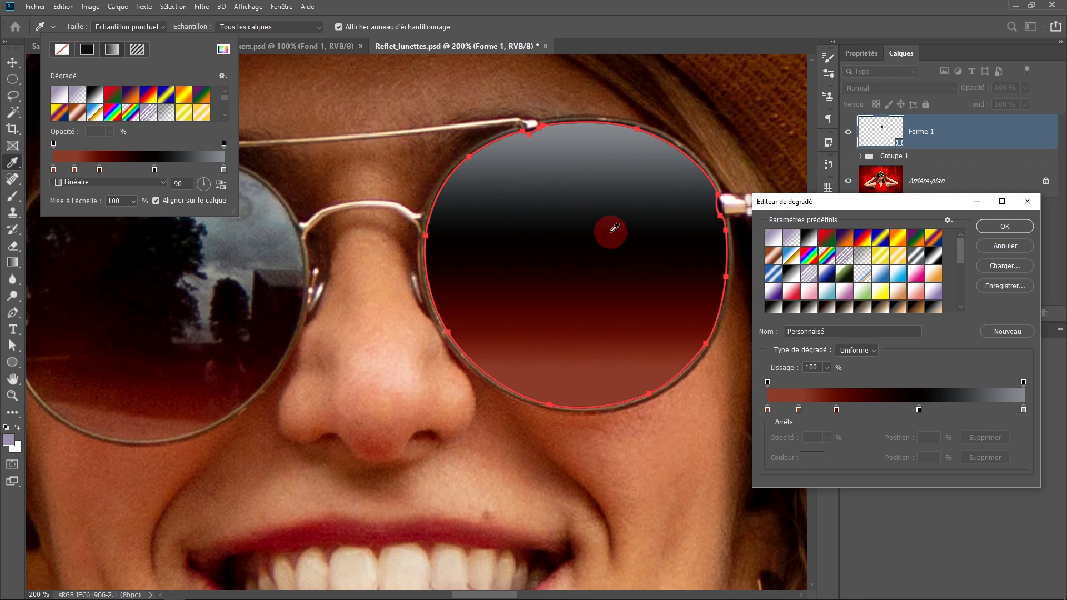
# Accept the edited fill gradient and add an Incrustation en dégradé effect with the Réfléchi style to the Forme 1 layer.
pyautogui.click(1008, 223)
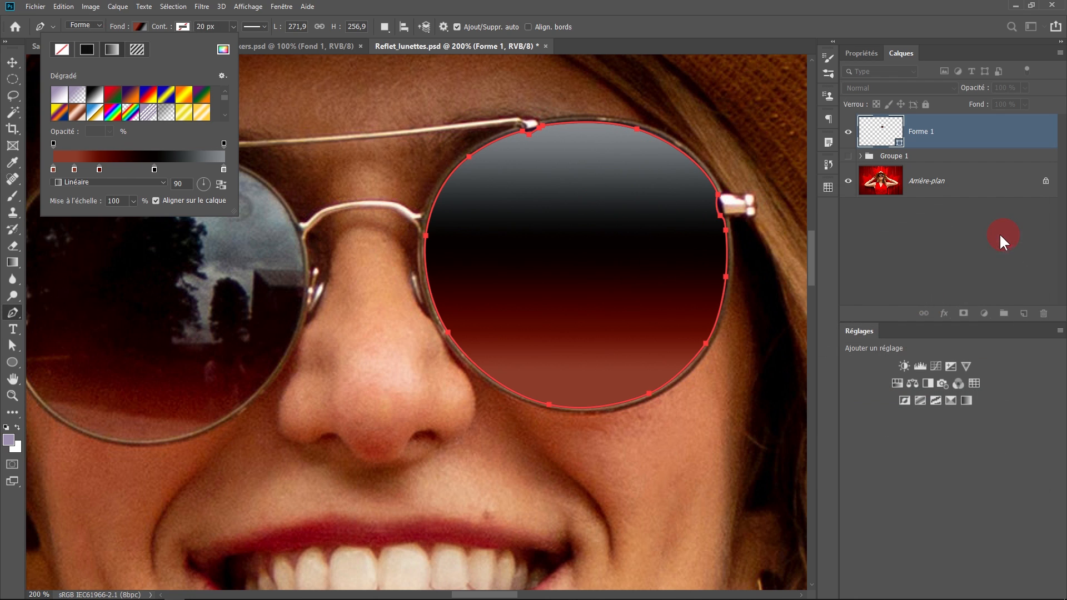
pyautogui.click(943, 313)
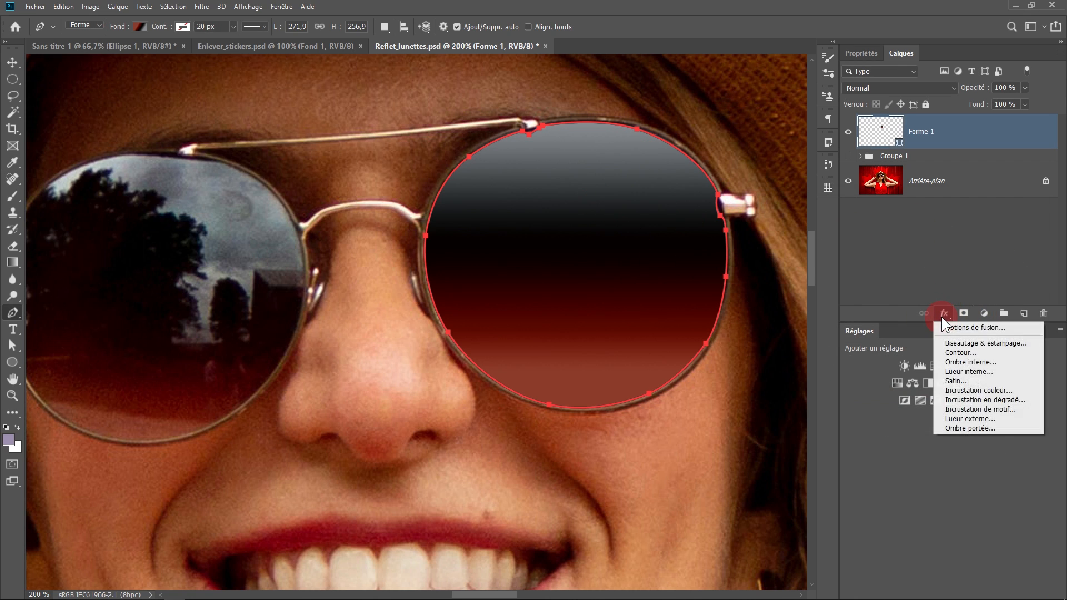
pyautogui.click(956, 402)
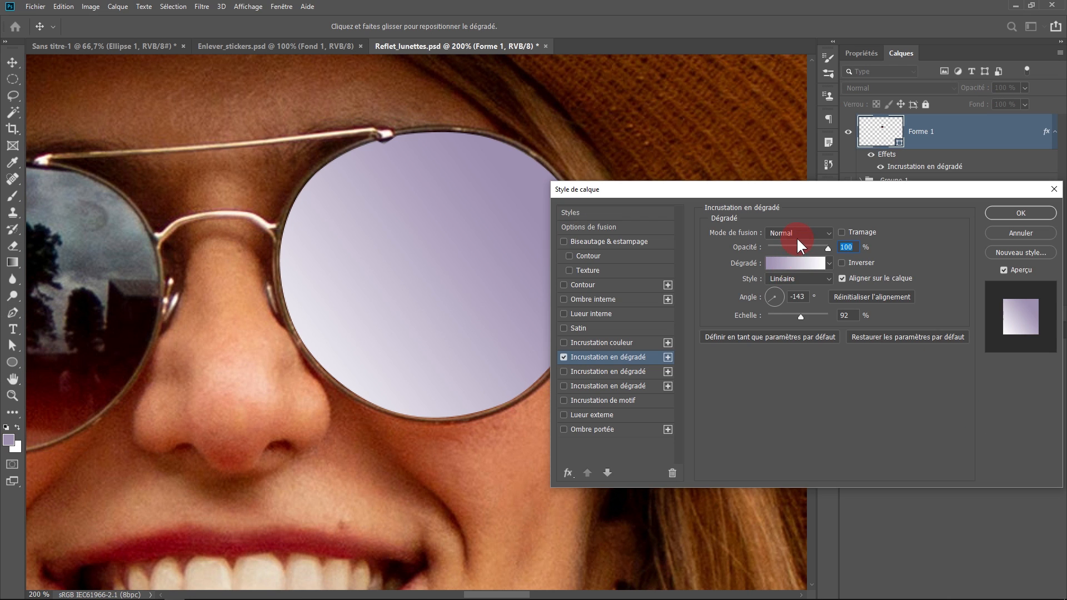
pyautogui.click(796, 235)
pyautogui.click(796, 242)
pyautogui.click(800, 281)
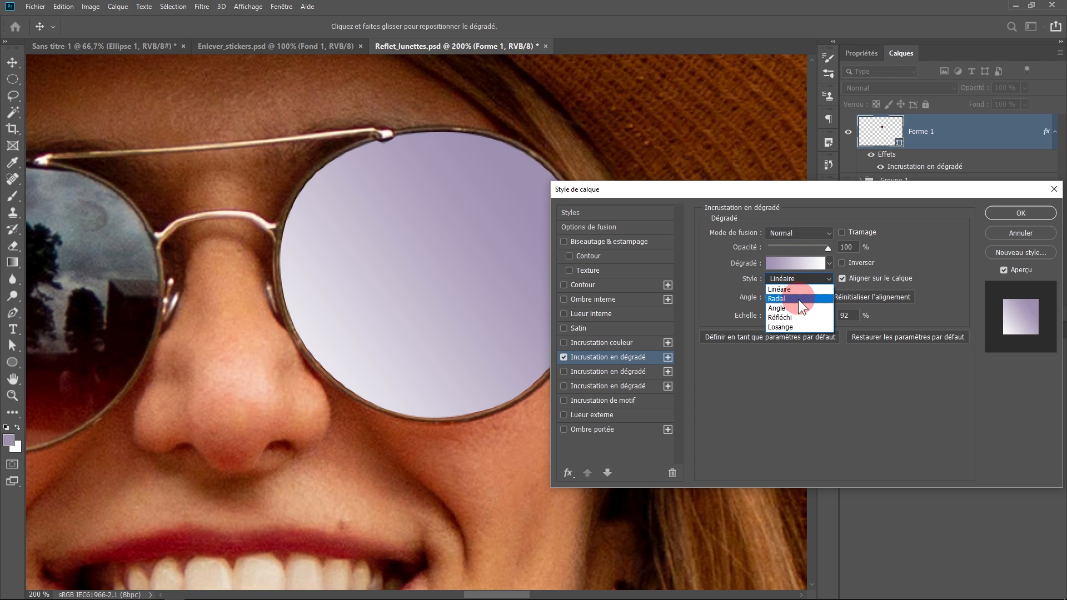
pyautogui.click(794, 313)
# Make the overlay gradient's start stop fully transparent and set its colour to ffffff.
pyautogui.click(805, 262)
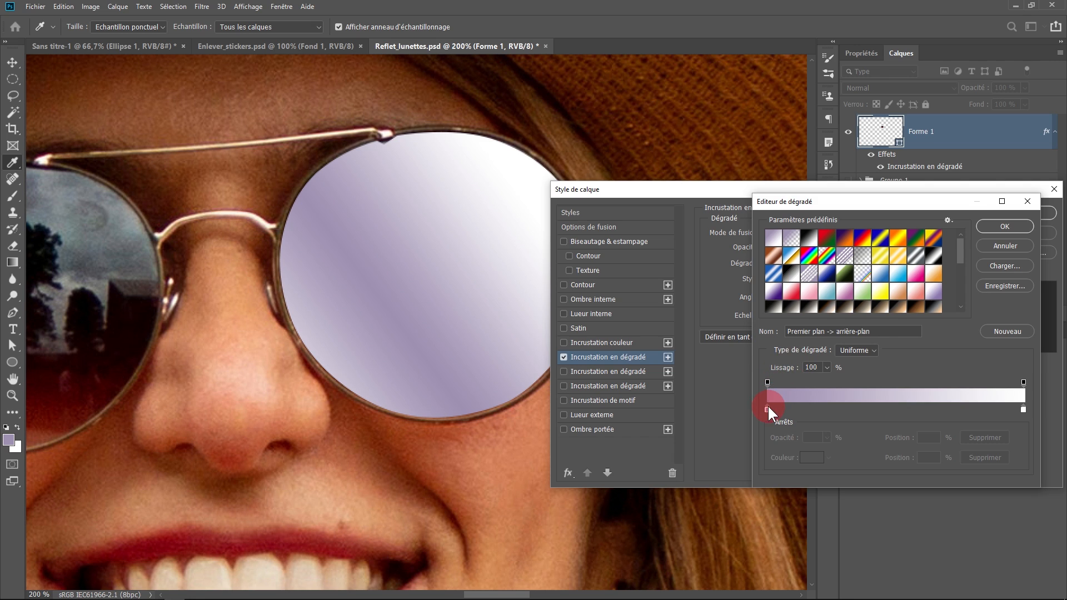
pyautogui.click(767, 382)
pyautogui.click(810, 437)
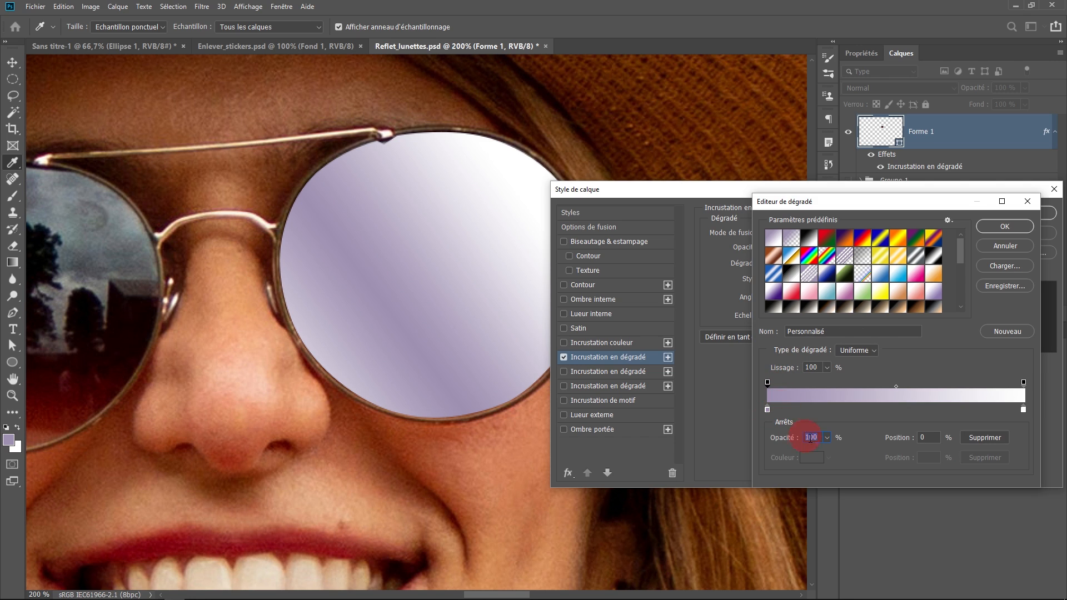
pyautogui.moveTo(816, 453); pyautogui.dragTo(762, 416)
pyautogui.click(767, 409)
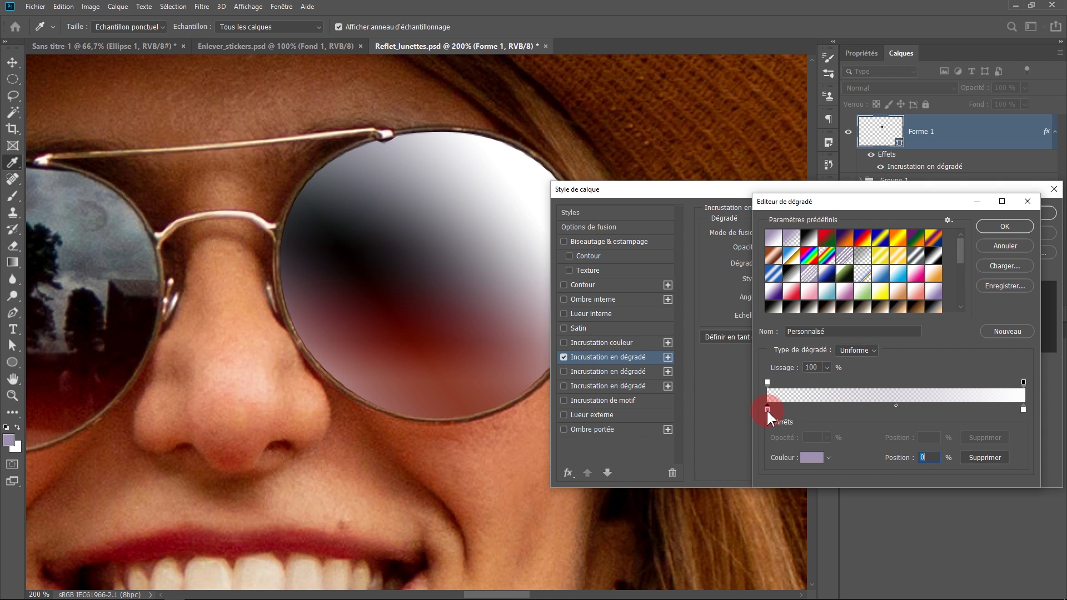
pyautogui.click(828, 458)
pyautogui.click(811, 457)
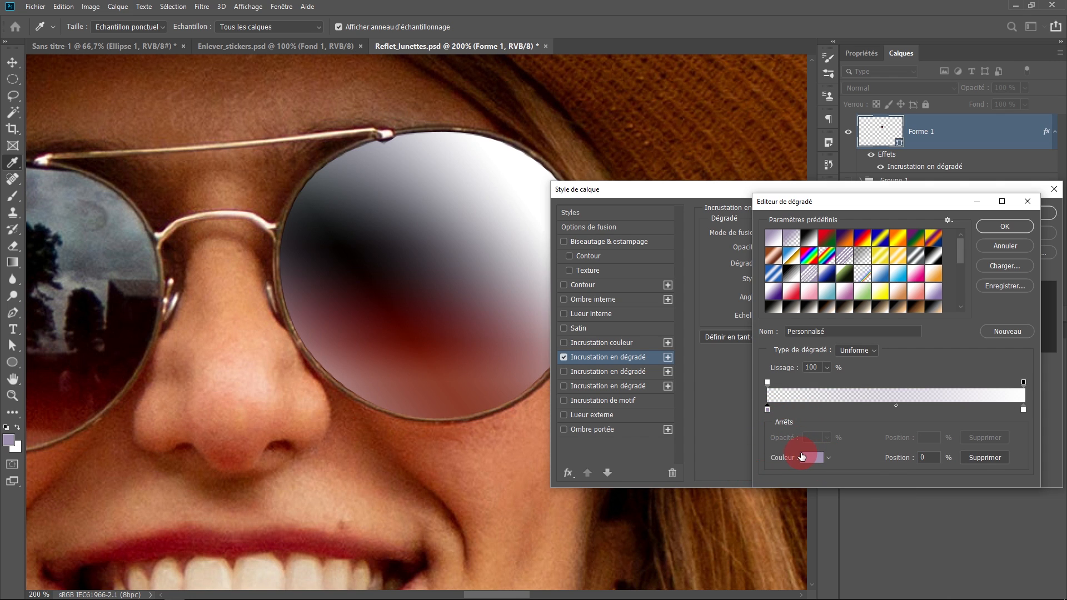
pyautogui.write('ffffff')
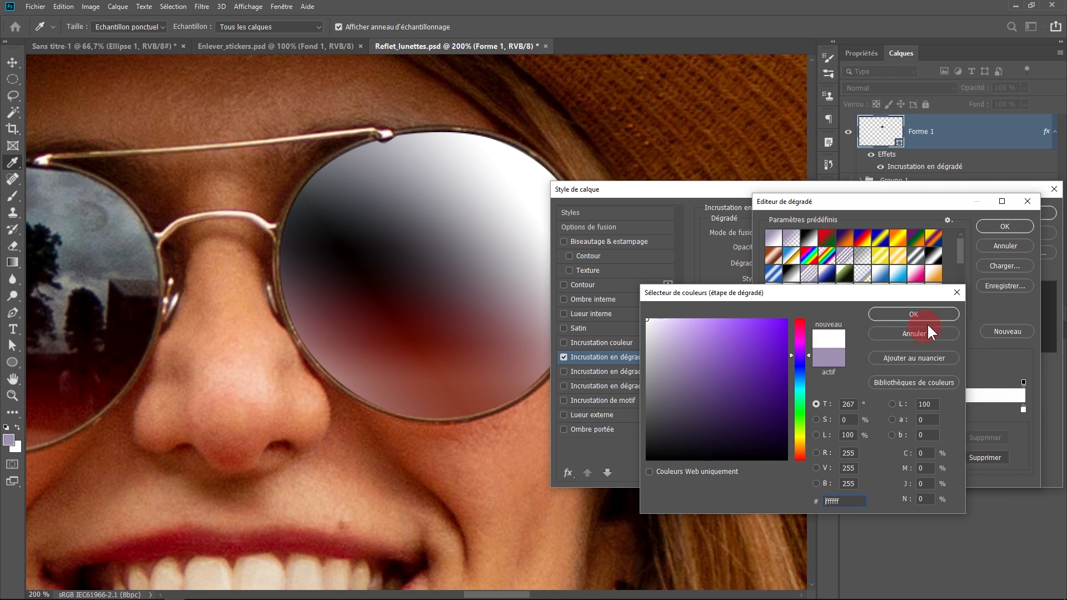
pyautogui.click(921, 312)
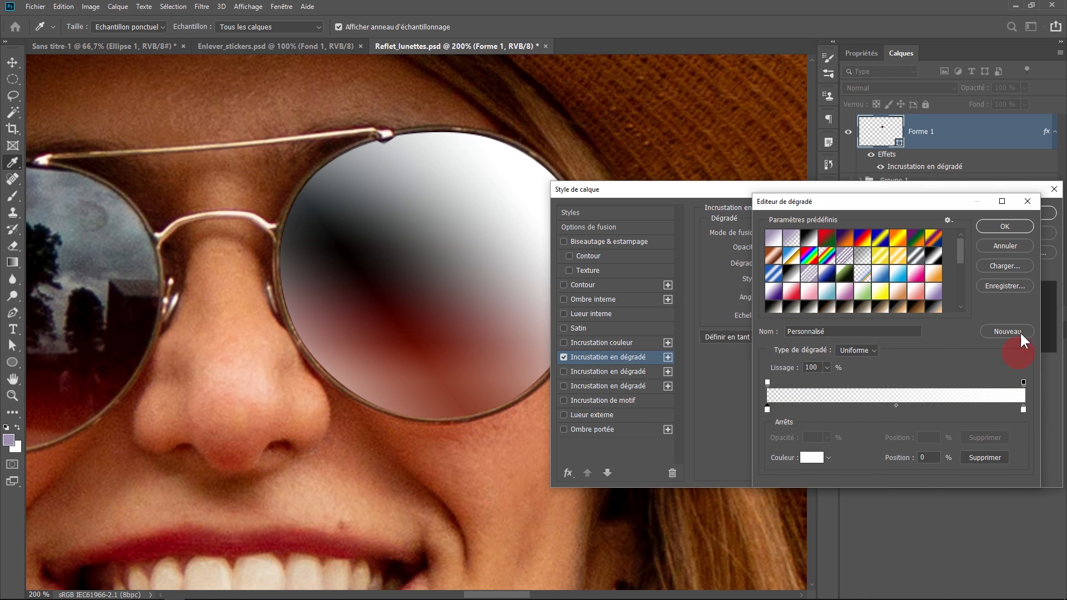
pyautogui.click(988, 227)
# Reposition the overlay on the lens, set its scale to 49% and angle to 139°, and invert the gradient.
pyautogui.moveTo(484, 279)
pyautogui.mouseDown()
pyautogui.moveTo(321, 310)
pyautogui.moveTo(408, 278)
pyautogui.mouseUp()
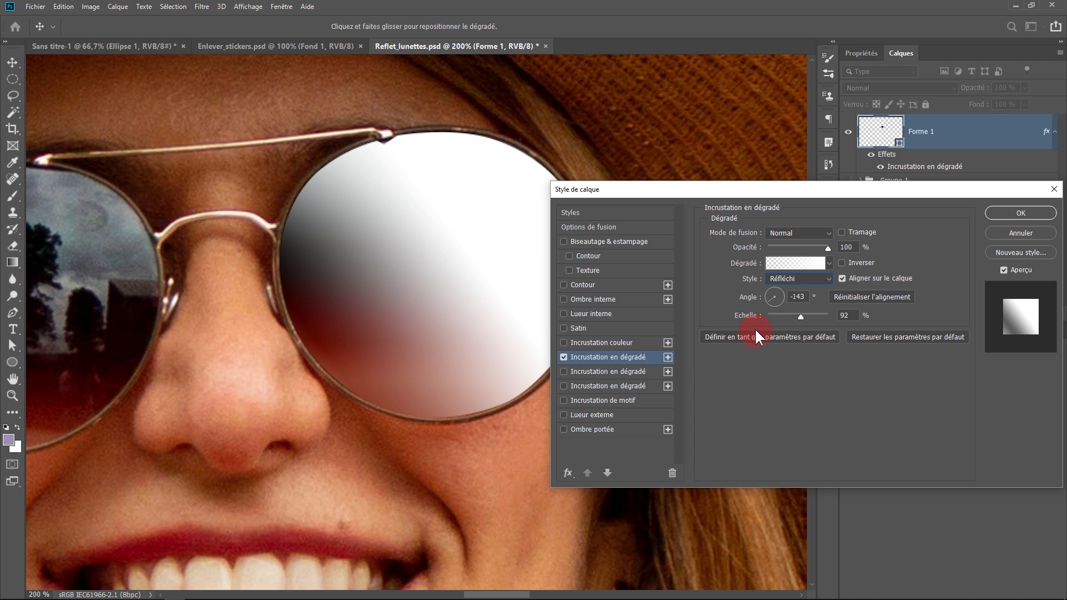
pyautogui.moveTo(801, 312)
pyautogui.mouseDown()
pyautogui.moveTo(774, 323)
pyautogui.moveTo(781, 318)
pyautogui.mouseUp()
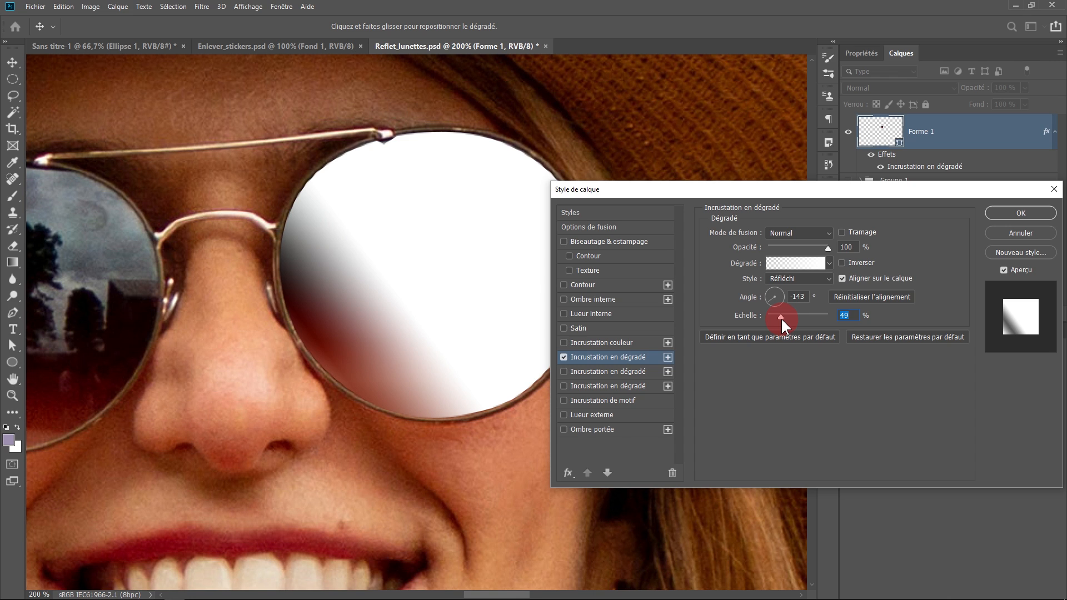
pyautogui.click(848, 296)
pyautogui.click(841, 259)
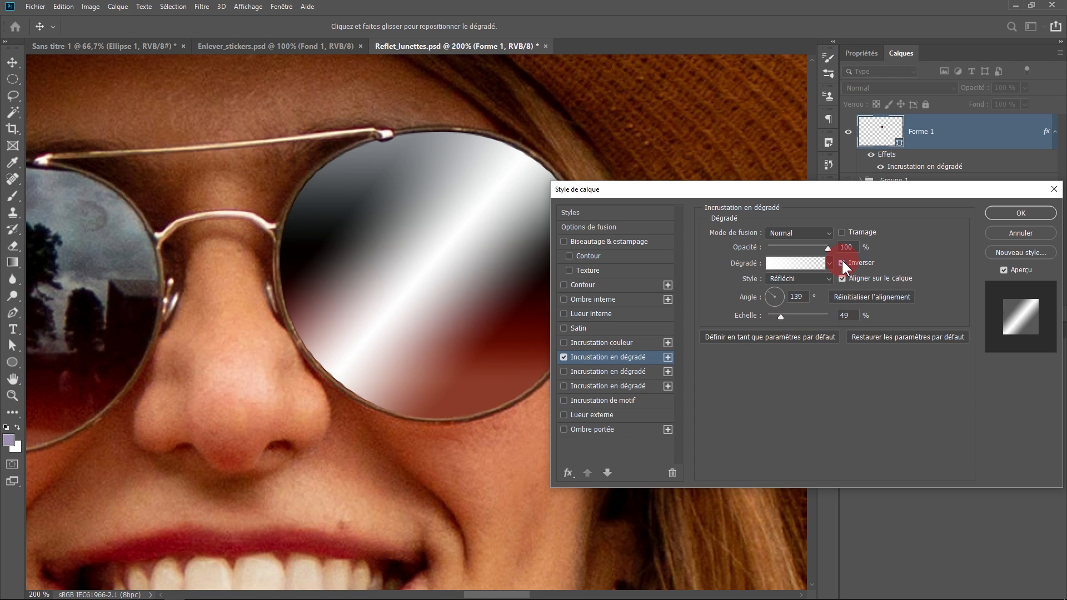
# Refine the white reflection band's position, setting its scale to 37%, angle to -51° and opacity to 79%.
pyautogui.moveTo(465, 276)
pyautogui.mouseDown()
pyautogui.moveTo(436, 262)
pyautogui.moveTo(450, 267)
pyautogui.mouseUp()
pyautogui.moveTo(771, 312); pyautogui.dragTo(809, 244)
pyautogui.click(778, 297)
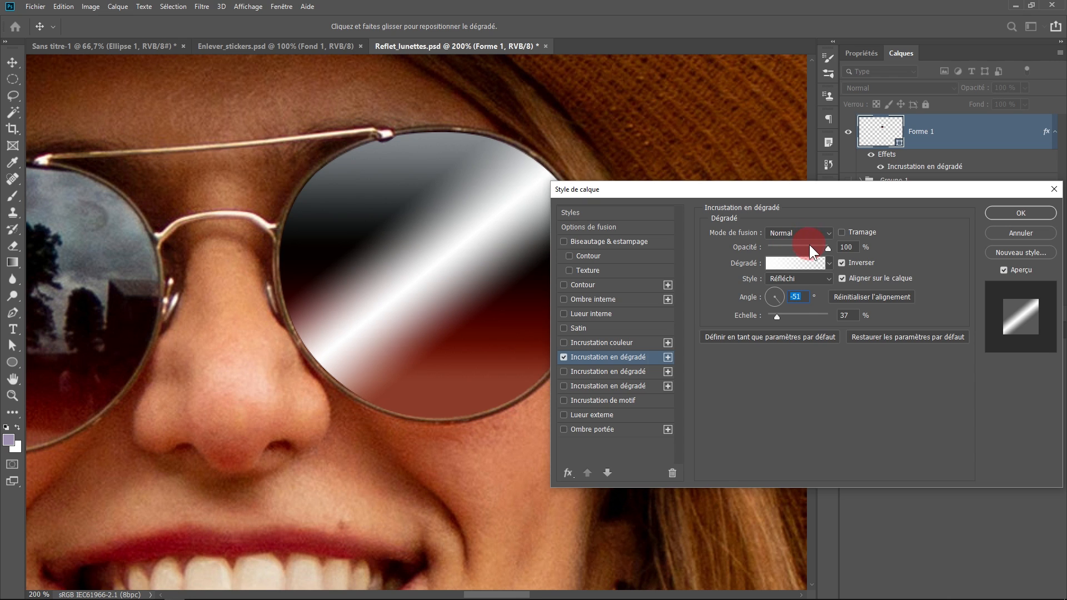
pyautogui.click(811, 246)
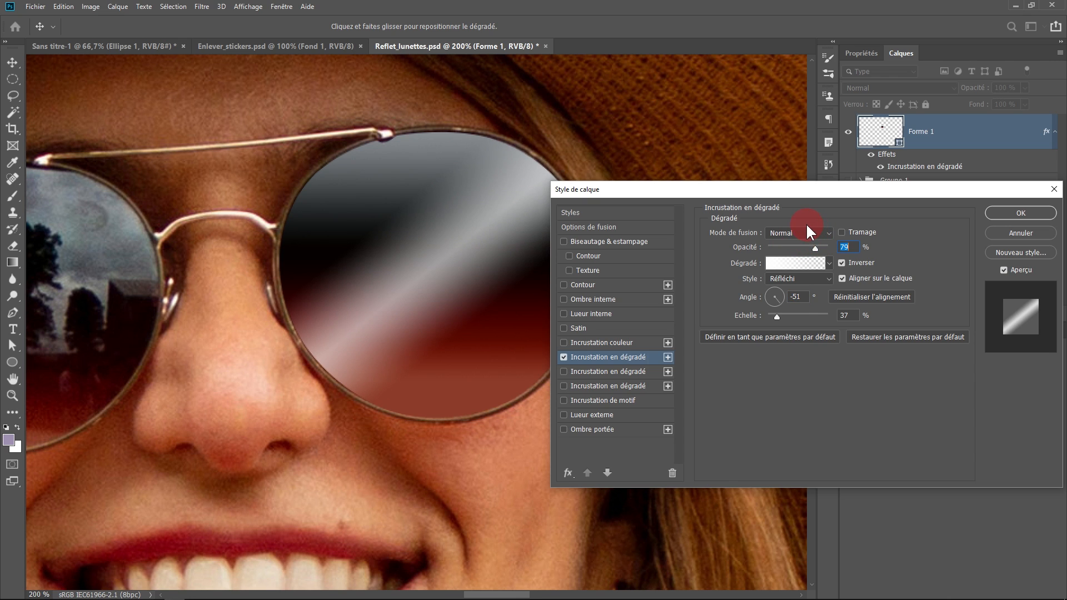
# Set the gradient overlay's blend mode to Superposition and its opacity to 87%, and reposition the white band on the lens.
pyautogui.click(805, 230)
pyautogui.click(794, 334)
pyautogui.moveTo(821, 249); pyautogui.dragTo(821, 249)
pyautogui.moveTo(361, 310); pyautogui.dragTo(350, 281)
pyautogui.click(803, 296)
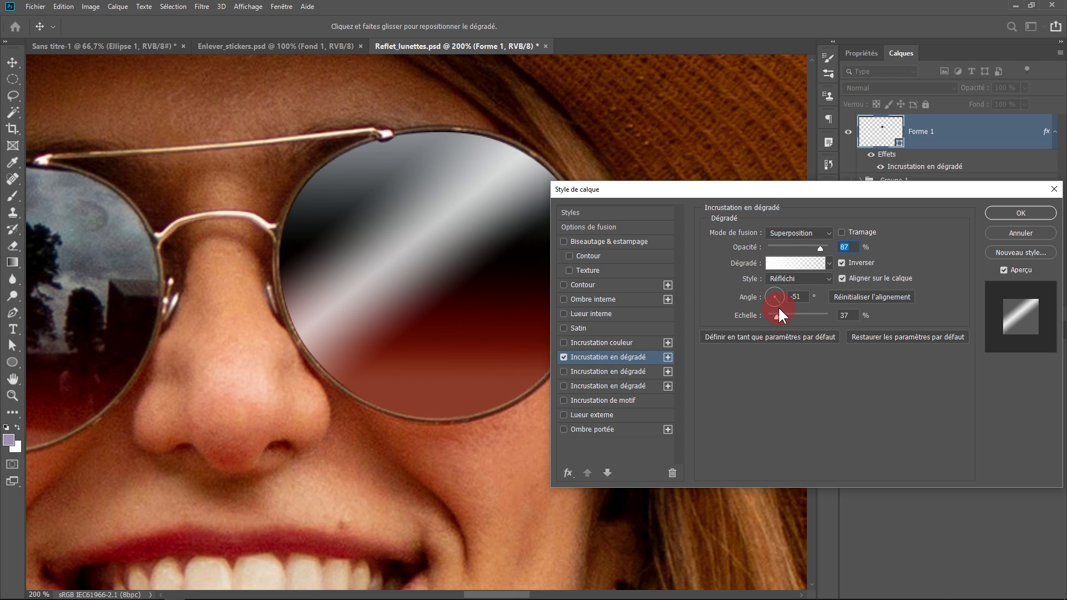
pyautogui.moveTo(777, 313); pyautogui.dragTo(776, 314)
# Edit the overlay gradient with an added white colour stop at 54% and extra opacity stops that split the band into several streaks.
pyautogui.click(799, 267)
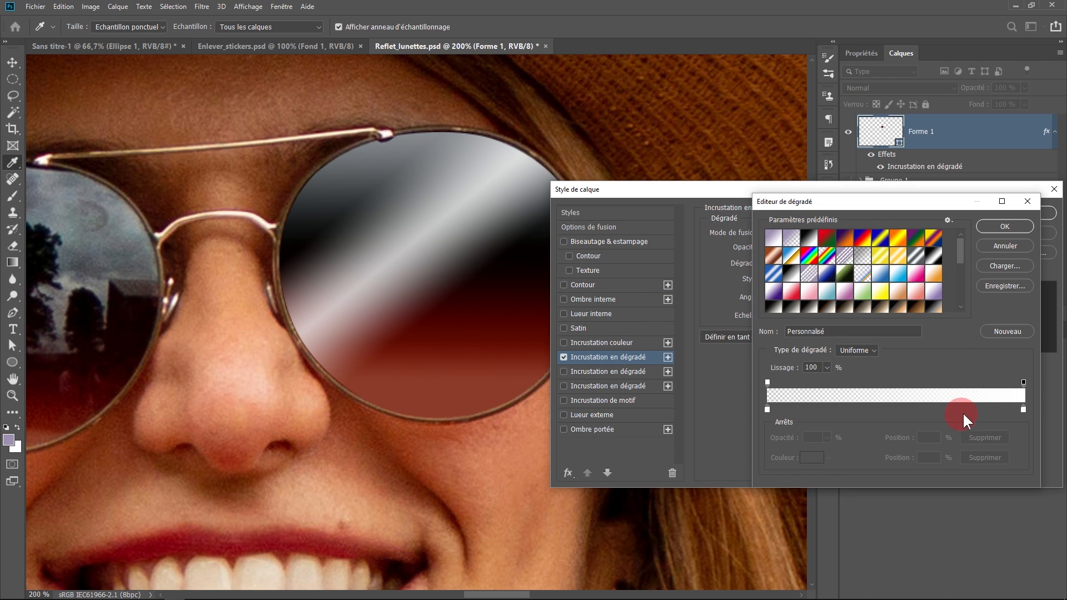
pyautogui.moveTo(1024, 411); pyautogui.dragTo(904, 414)
pyautogui.doubleClick(936, 454)
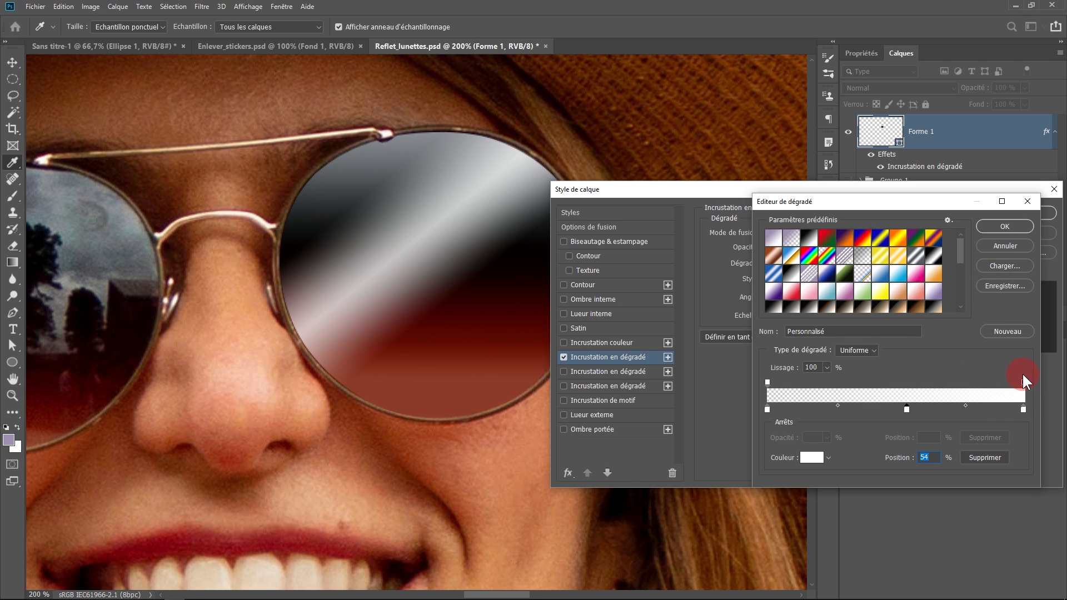
pyautogui.moveTo(1025, 381); pyautogui.dragTo(878, 410)
pyautogui.click(879, 382)
pyautogui.click(826, 437)
pyautogui.moveTo(833, 447); pyautogui.dragTo(872, 449)
pyautogui.click(878, 410)
pyautogui.moveTo(903, 383); pyautogui.dragTo(944, 382)
pyautogui.click(1010, 227)
# Lower the overlay's opacity to soften the streaks, accept the layer style and activate the Move tool.
pyautogui.moveTo(831, 249); pyautogui.dragTo(798, 248)
pyautogui.click(1024, 213)
pyautogui.scroll(-2, 533, 294)
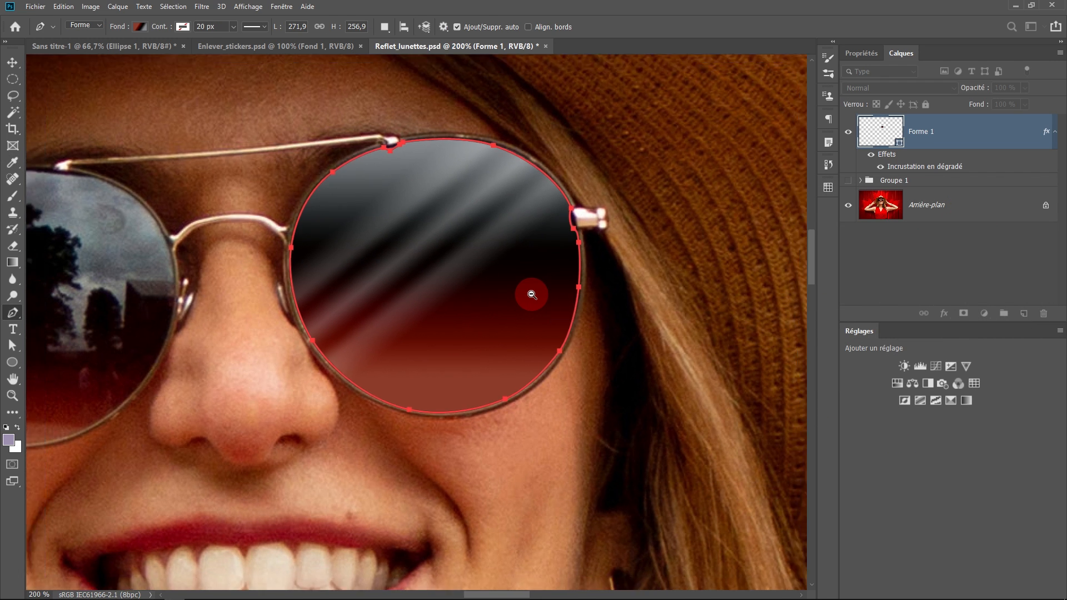
pyautogui.click(10, 64)
pyautogui.click(222, 262)
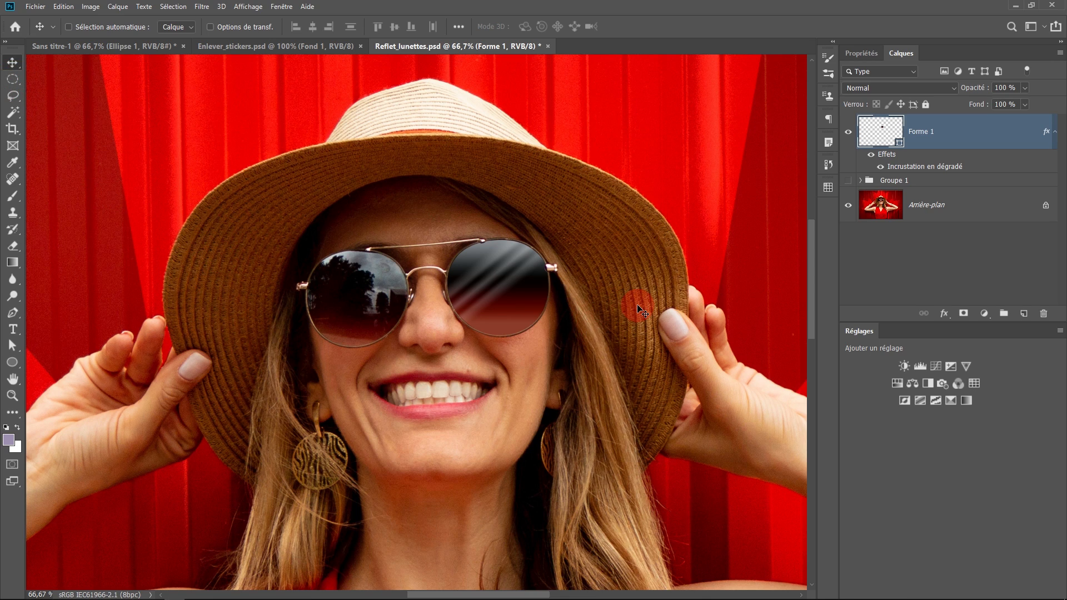
# Show Groupe 1, hide Forme 1, and toggle the group's visibility to compare the lenses with and without the effect.
pyautogui.click(848, 179)
pyautogui.click(847, 132)
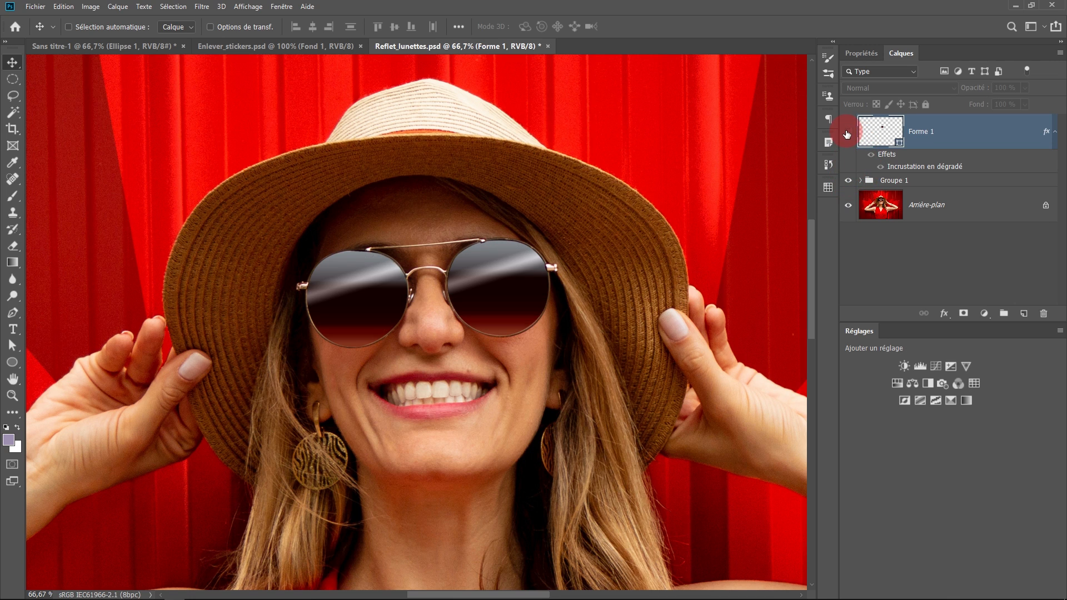
pyautogui.click(849, 181)
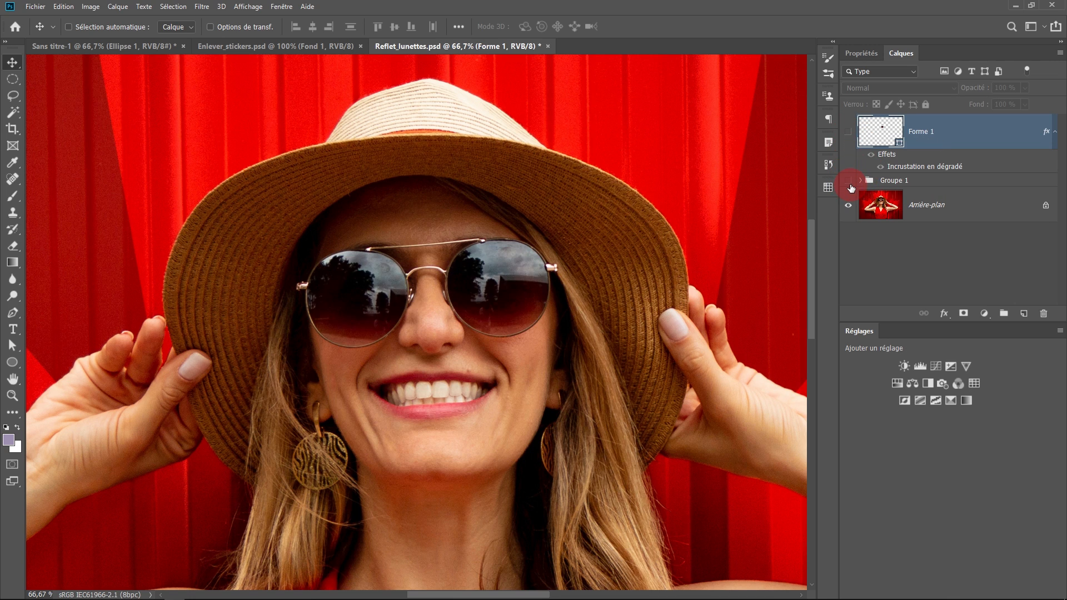
pyautogui.click(848, 180)
pyautogui.click(848, 179)
pyautogui.click(849, 180)
pyautogui.click(849, 180)
pyautogui.click(848, 180)
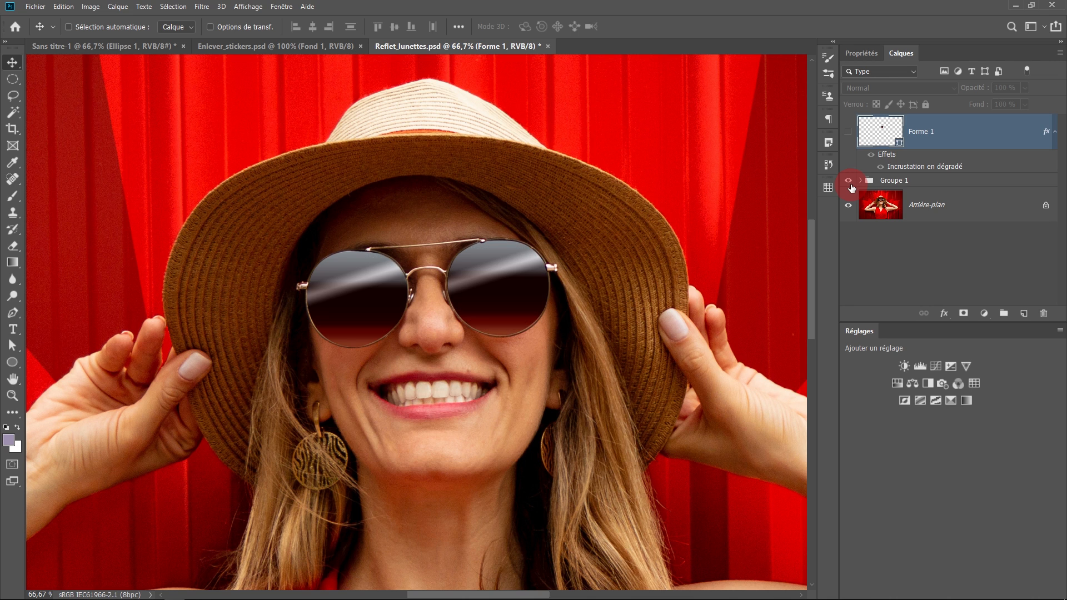
# Switch to Enlever_stickers.psd and toggle the Fond 1 layer's visibility to compare the car door with and without its stickers.
pyautogui.click(258, 46)
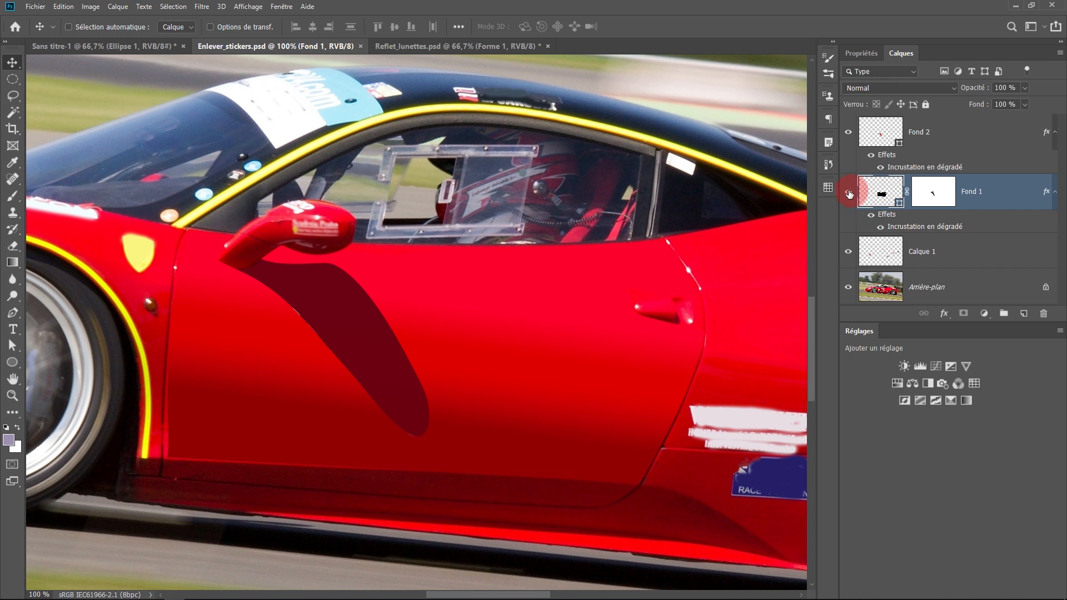
pyautogui.keyDown('ctrl'); pyautogui.keyDown('alt'); pyautogui.click(466, 286); pyautogui.keyUp('alt'); pyautogui.keyUp('ctrl')
pyautogui.keyDown('ctrl'); pyautogui.keyDown('alt'); pyautogui.click(466, 286); pyautogui.keyUp('alt'); pyautogui.keyUp('ctrl')
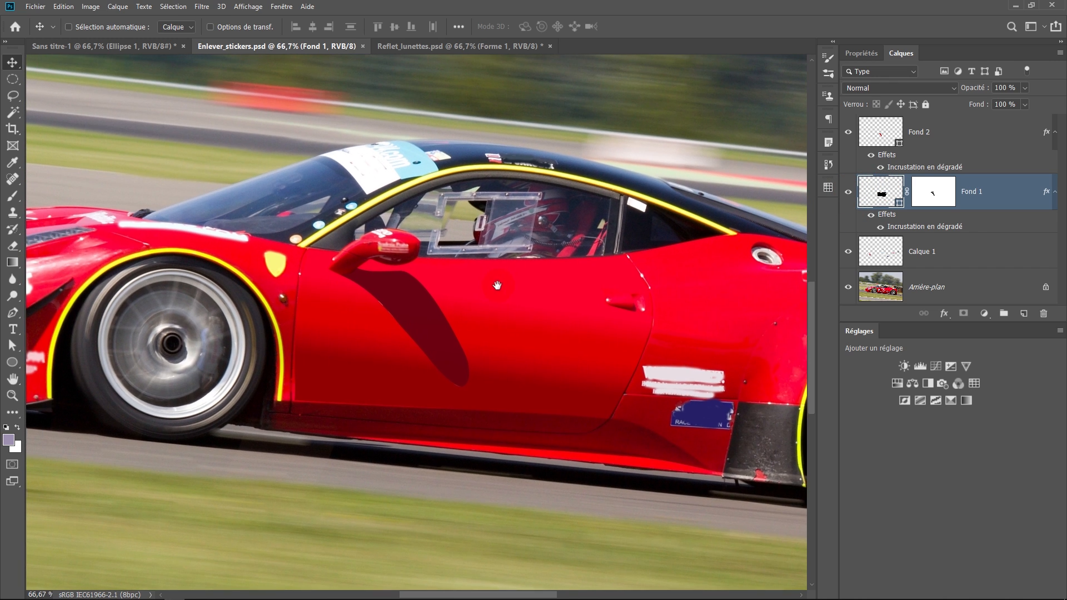
pyautogui.click(848, 191)
pyautogui.click(848, 191)
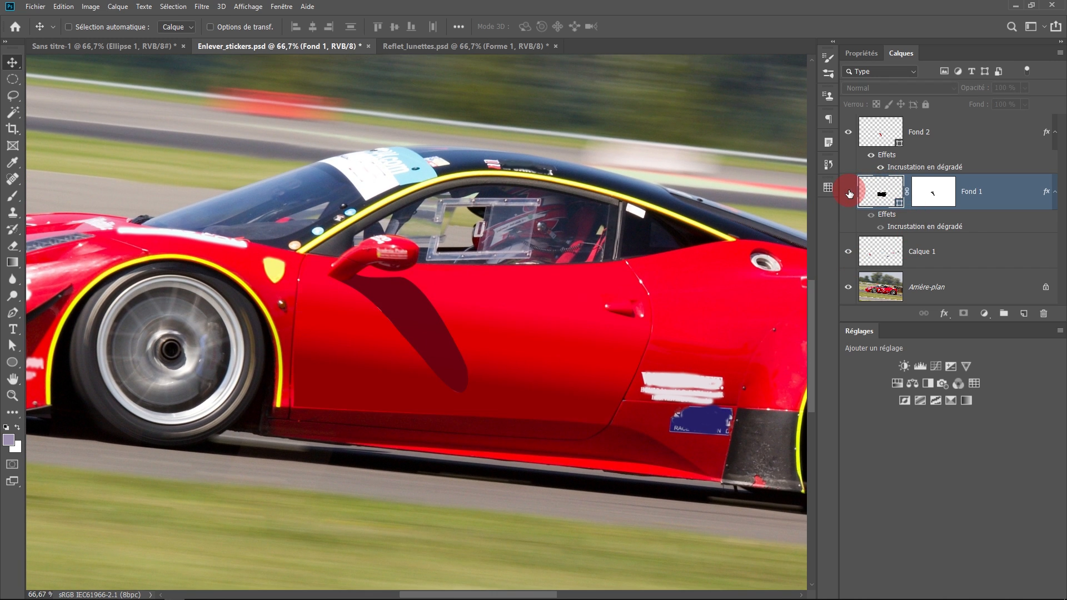
pyautogui.click(848, 191)
pyautogui.click(848, 191)
pyautogui.click(849, 191)
pyautogui.click(848, 192)
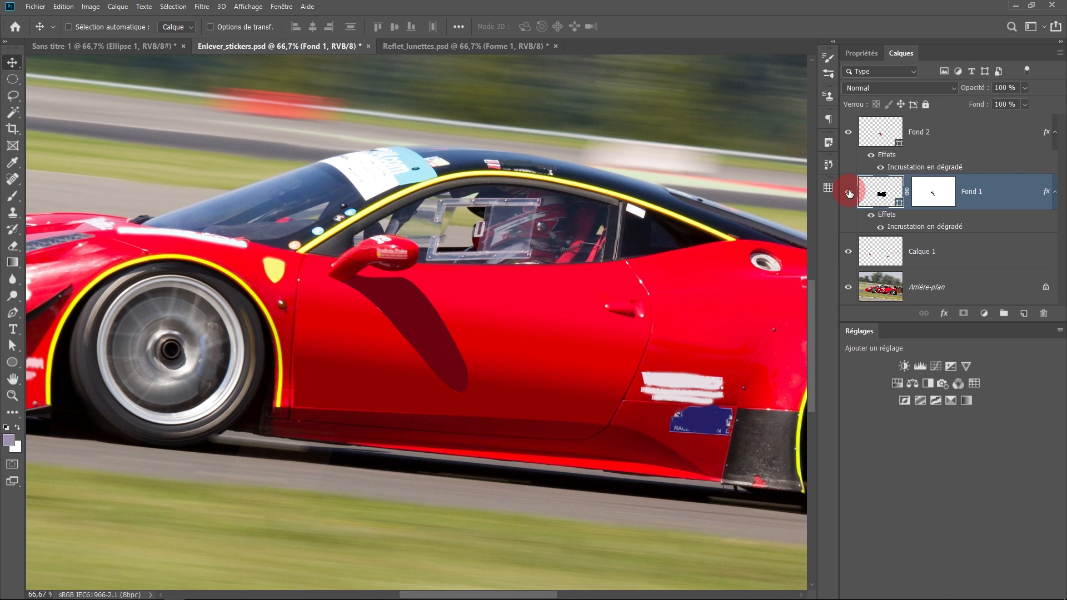
pyautogui.click(848, 192)
pyautogui.click(849, 192)
pyautogui.click(849, 191)
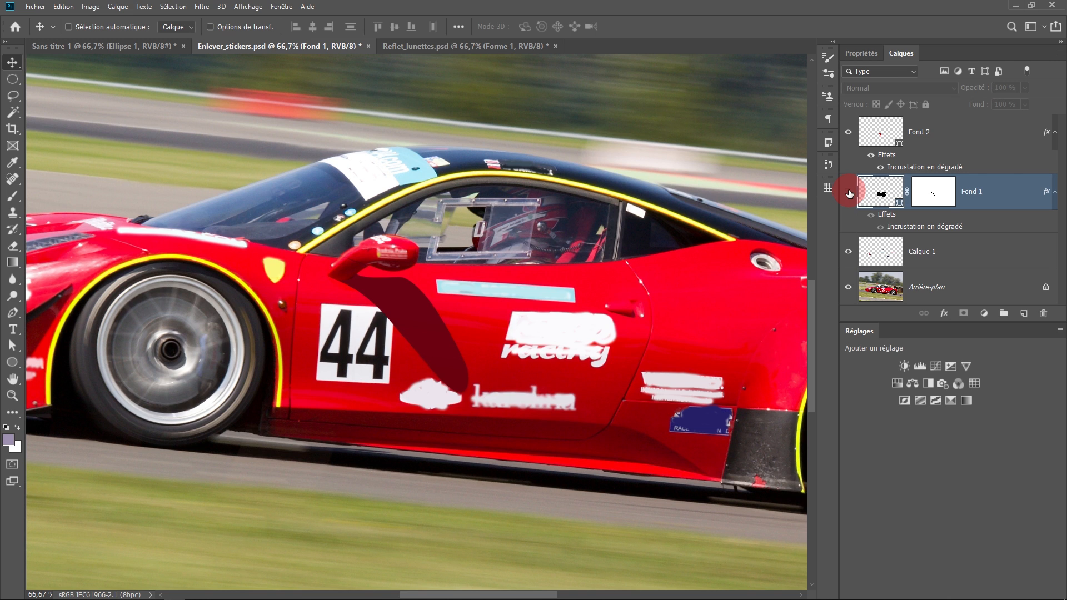
pyautogui.click(849, 191)
pyautogui.click(848, 192)
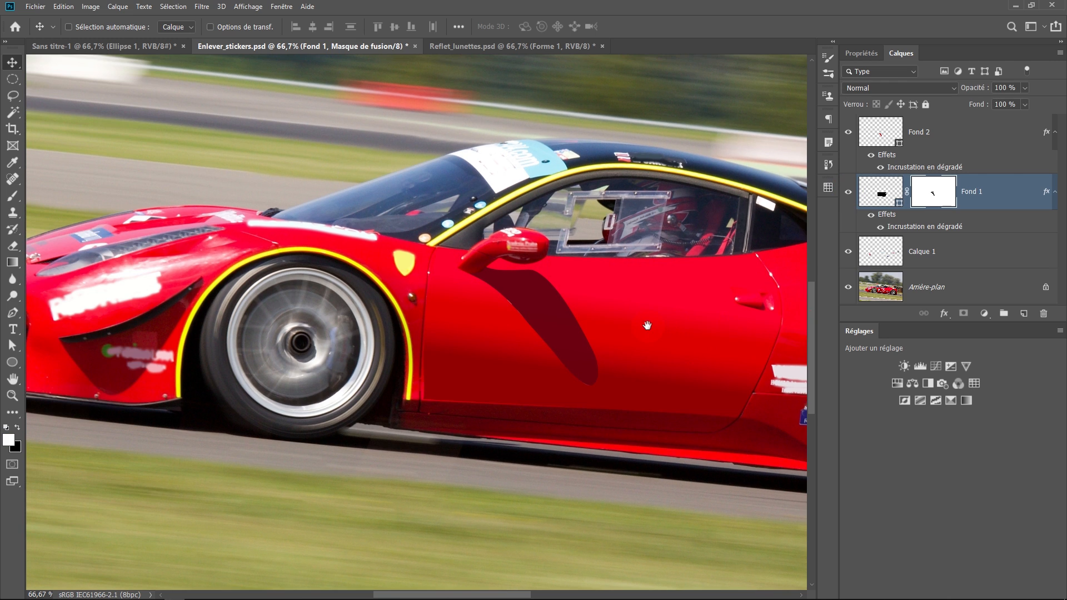
# Isolate the Fond 1 layer to examine its gradient-filled door shape, and restore the other layers.
pyautogui.keyDown('ctrl'); pyautogui.click(651, 325); pyautogui.keyUp('ctrl')
pyautogui.moveTo(660, 321); pyautogui.dragTo(510, 302)
pyautogui.keyDown('alt'); pyautogui.click(847, 205); pyautogui.keyUp('alt')
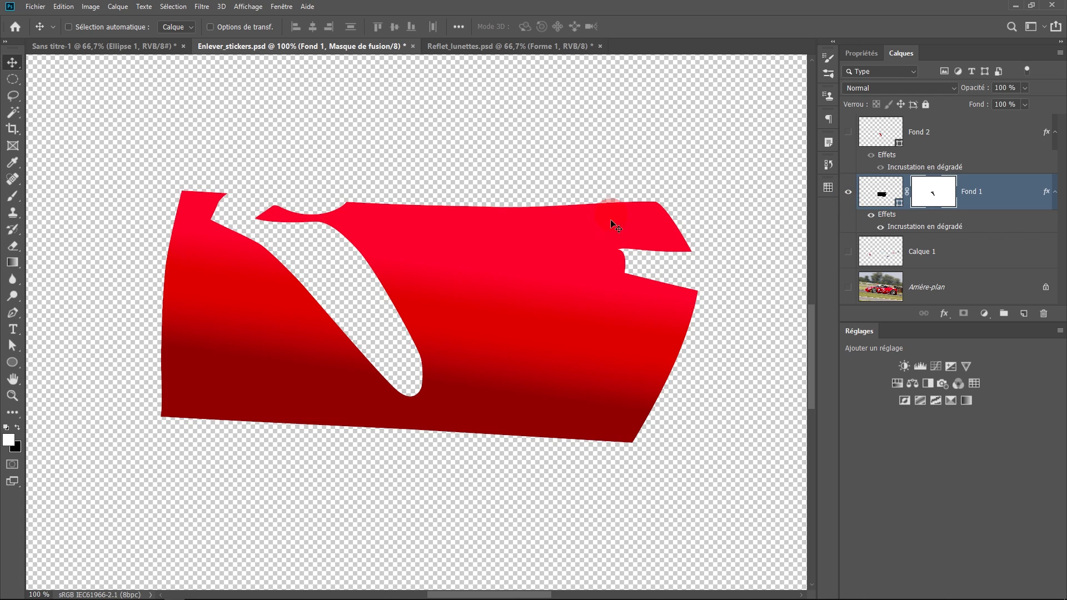
pyautogui.click(488, 433)
pyautogui.click(273, 194)
pyautogui.keyDown('ctrl'); pyautogui.click(434, 311); pyautogui.keyUp('ctrl')
pyautogui.moveTo(335, 160); pyautogui.dragTo(386, 251)
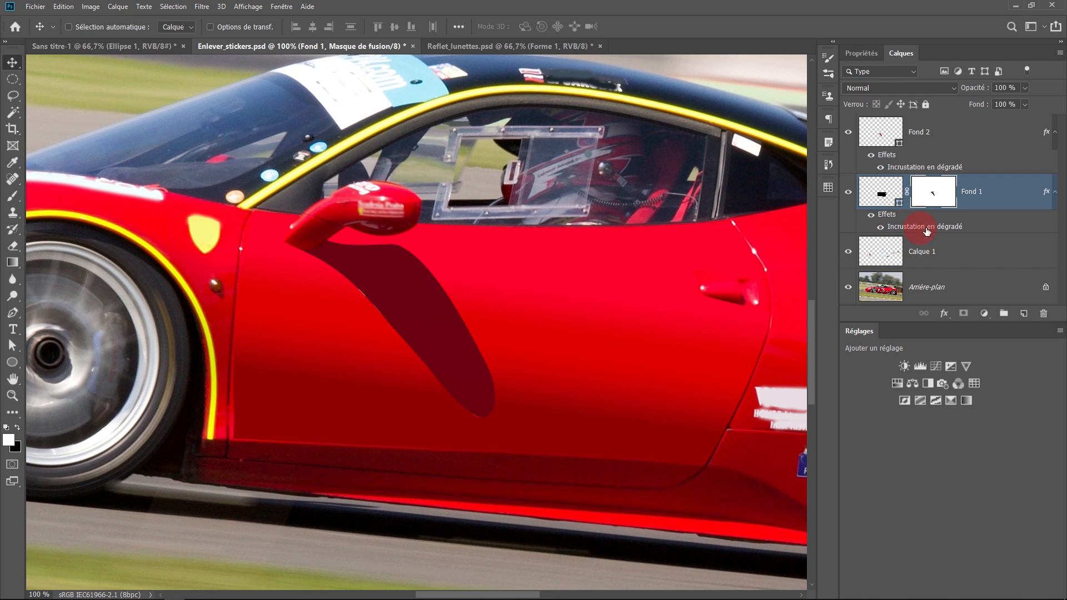
# Toggle the Fond 1 layer's effects off and on to compare the door with and without the gradient overlay.
pyautogui.click(872, 219)
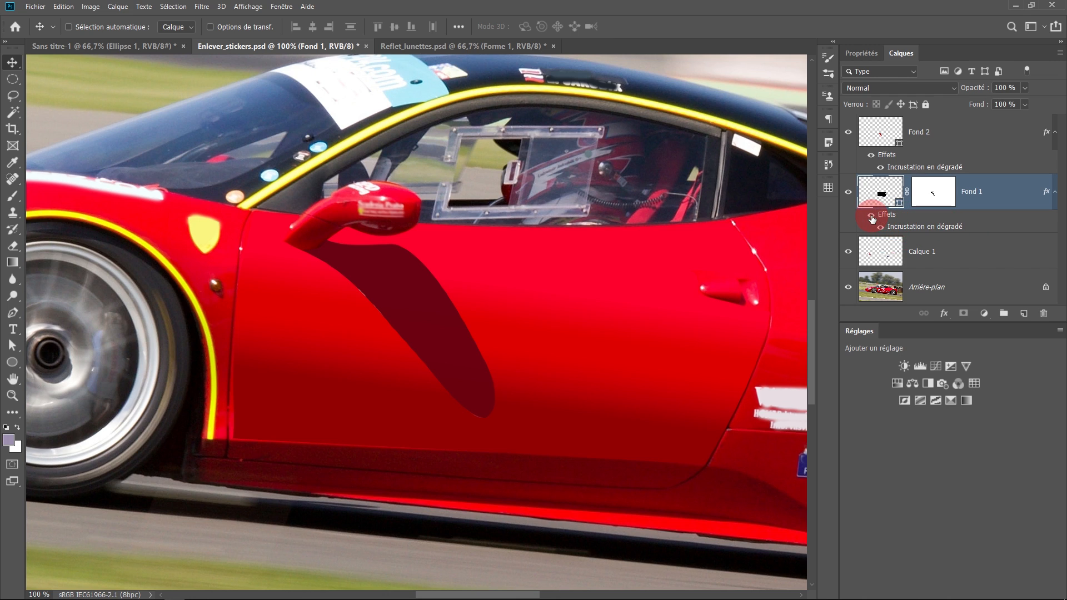
pyautogui.click(872, 216)
pyautogui.click(872, 216)
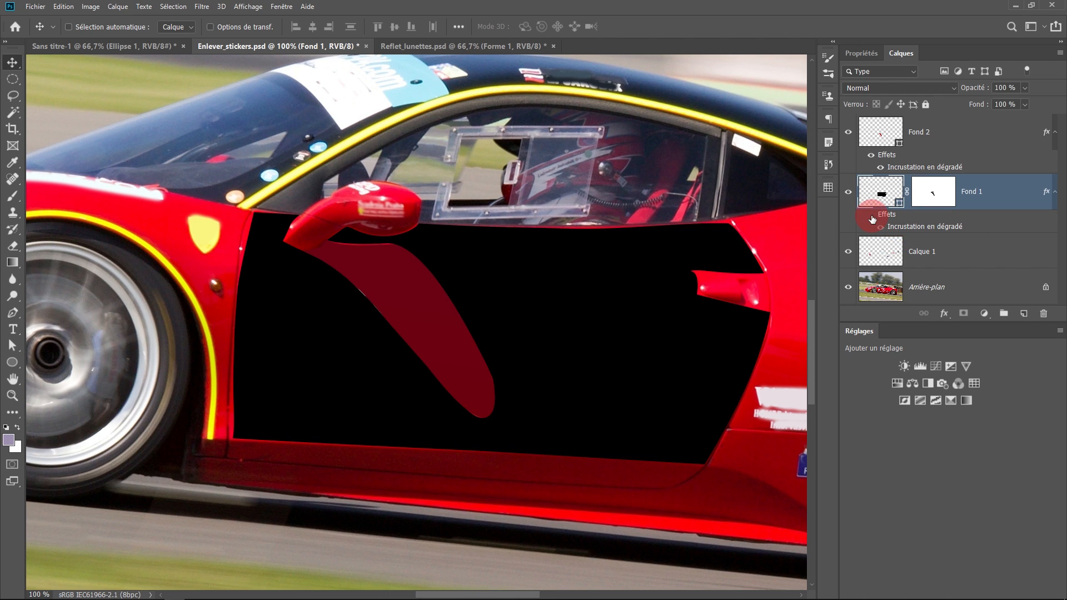
pyautogui.click(871, 216)
# Open Fond 1's Incrustation en dégradé settings and examine the red gradient's colour stops against the car's bodywork, leaving the settings as they are.
pyautogui.doubleClick(920, 229)
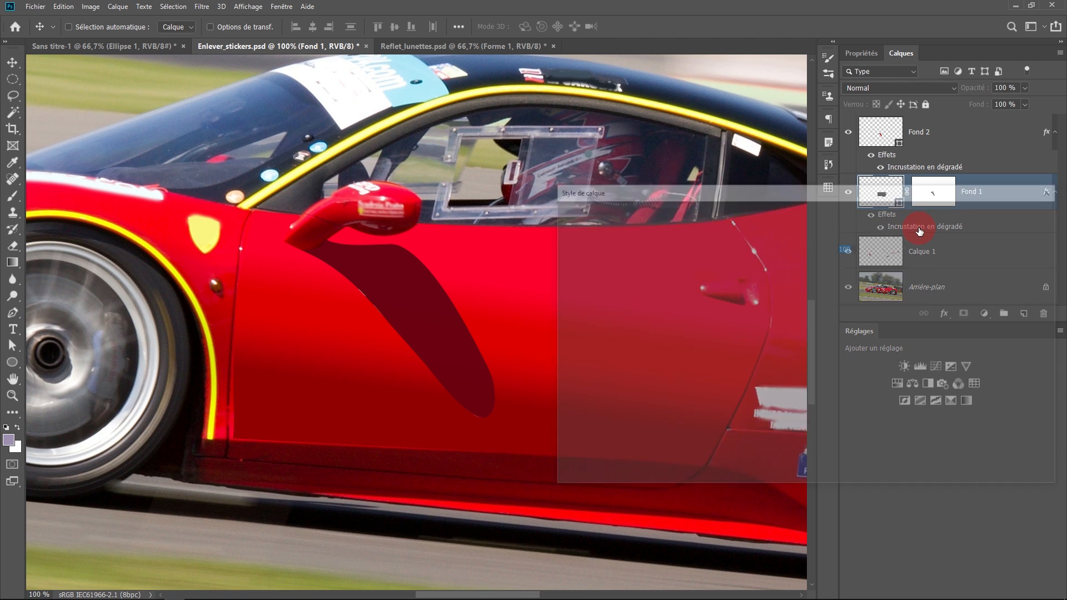
pyautogui.moveTo(843, 193); pyautogui.dragTo(874, 61)
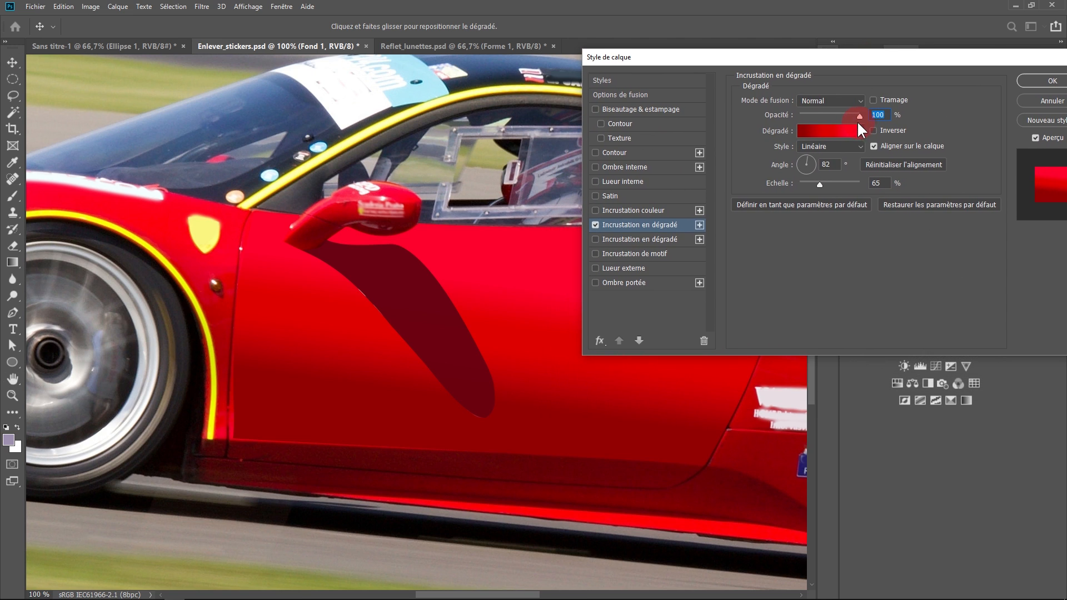
pyautogui.click(833, 130)
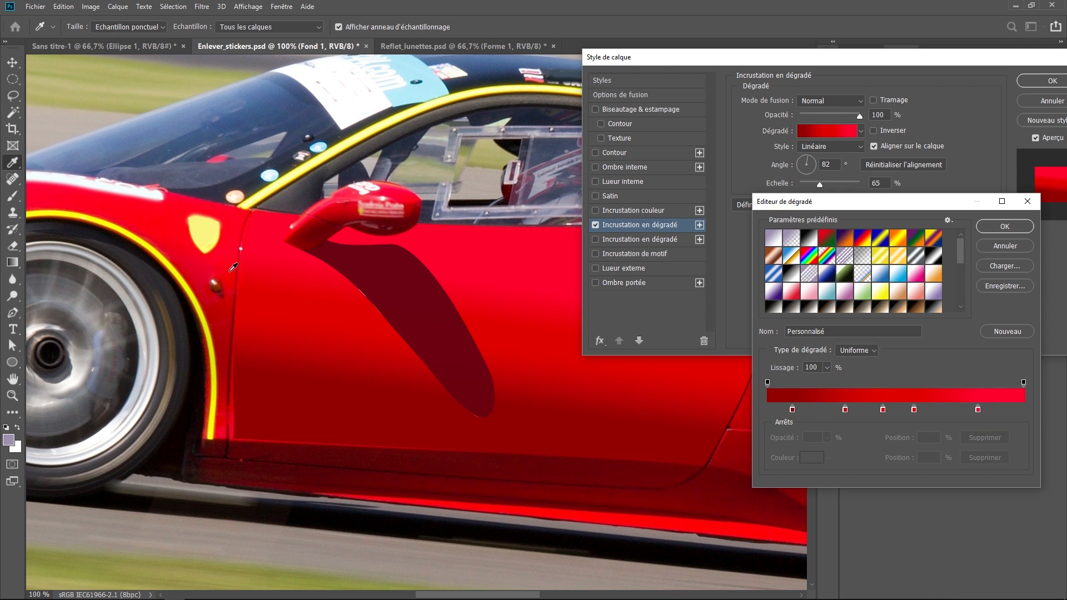
pyautogui.moveTo(534, 403); pyautogui.dragTo(348, 409)
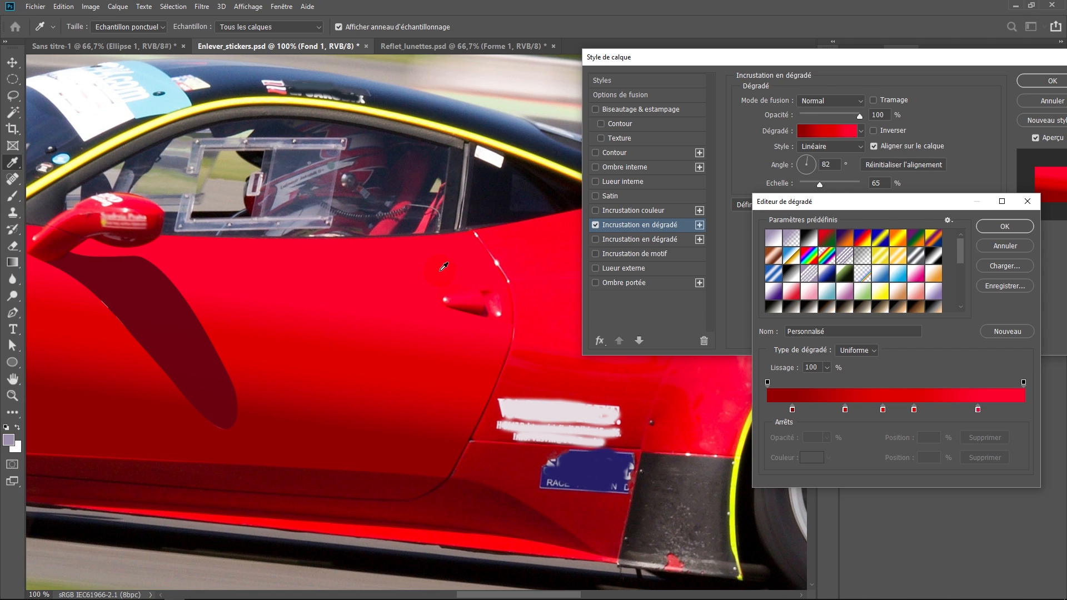
pyautogui.click(1000, 226)
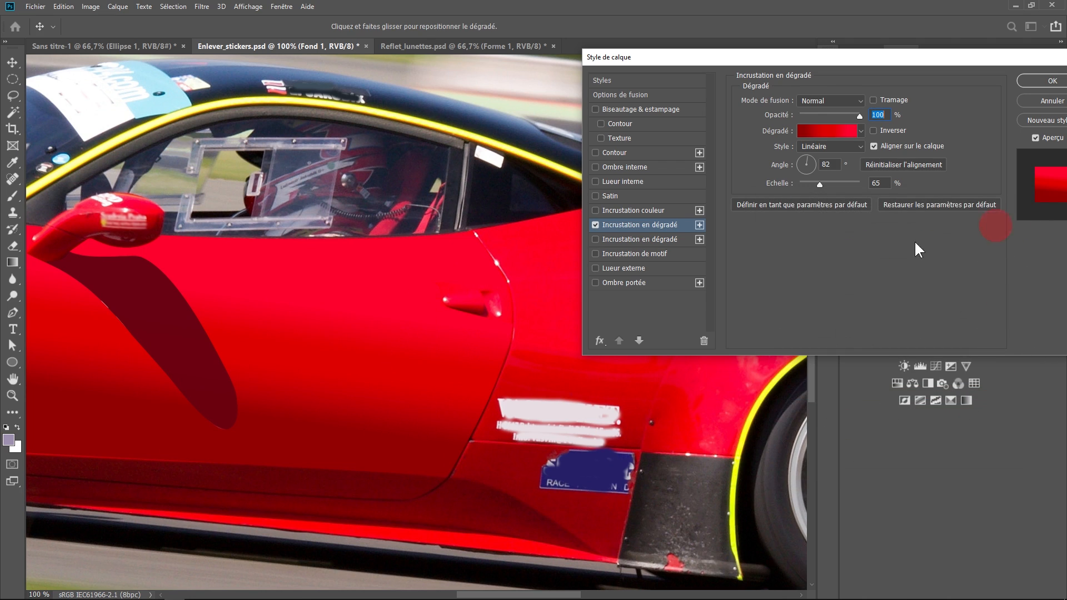
pyautogui.keyDown('alt'); pyautogui.click(324, 343); pyautogui.keyUp('alt')
pyautogui.moveTo(350, 355); pyautogui.dragTo(388, 359)
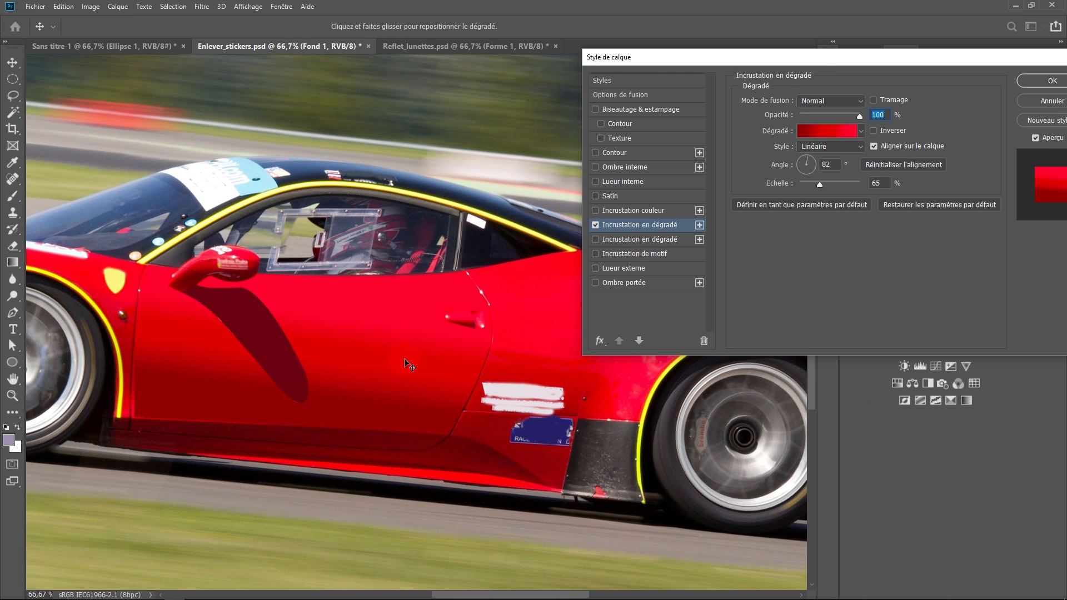
pyautogui.press('Return')
pyautogui.click(405, 313)
pyautogui.hscroll(-3, 267, 316)
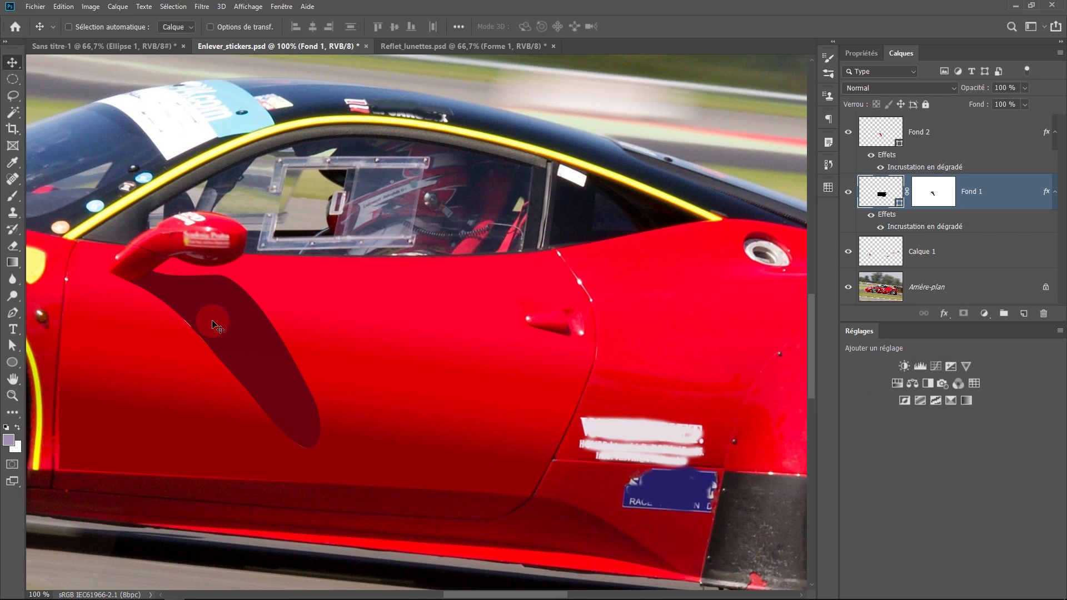
# Reshape the lower curve of the Fond 2 mirror-shadow path with Direct Selection to cover the thin gap along its edge.
pyautogui.click(9, 345)
pyautogui.scroll(5, 205, 308)
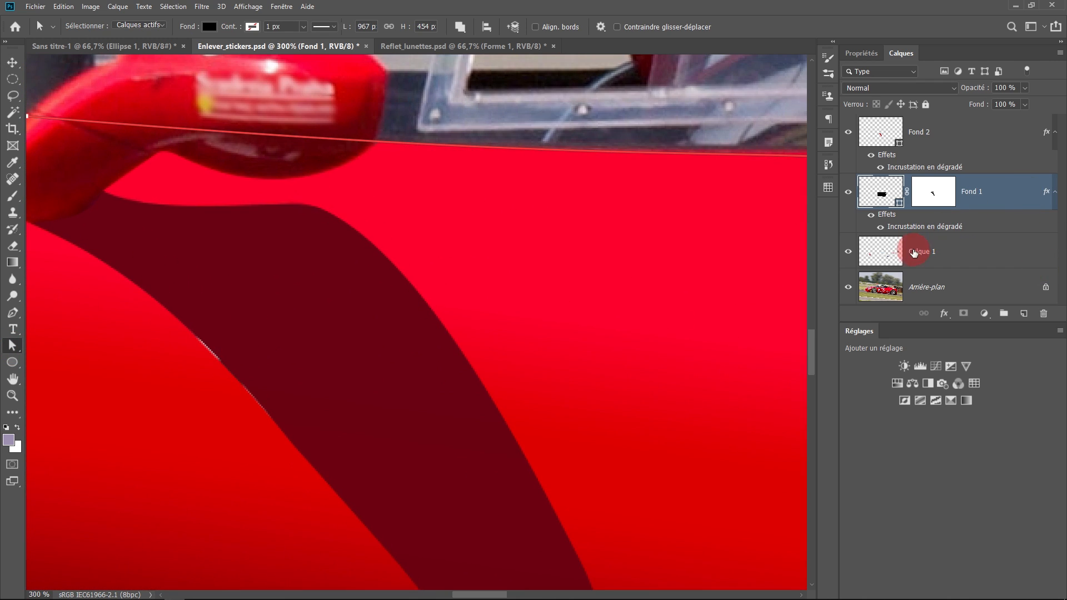
pyautogui.click(880, 128)
pyautogui.moveTo(290, 371); pyautogui.dragTo(403, 363)
pyautogui.keyDown('ctrl'); pyautogui.click(301, 364); pyautogui.keyUp('ctrl')
pyautogui.keyDown('ctrl'); pyautogui.click(302, 364); pyautogui.keyUp('ctrl')
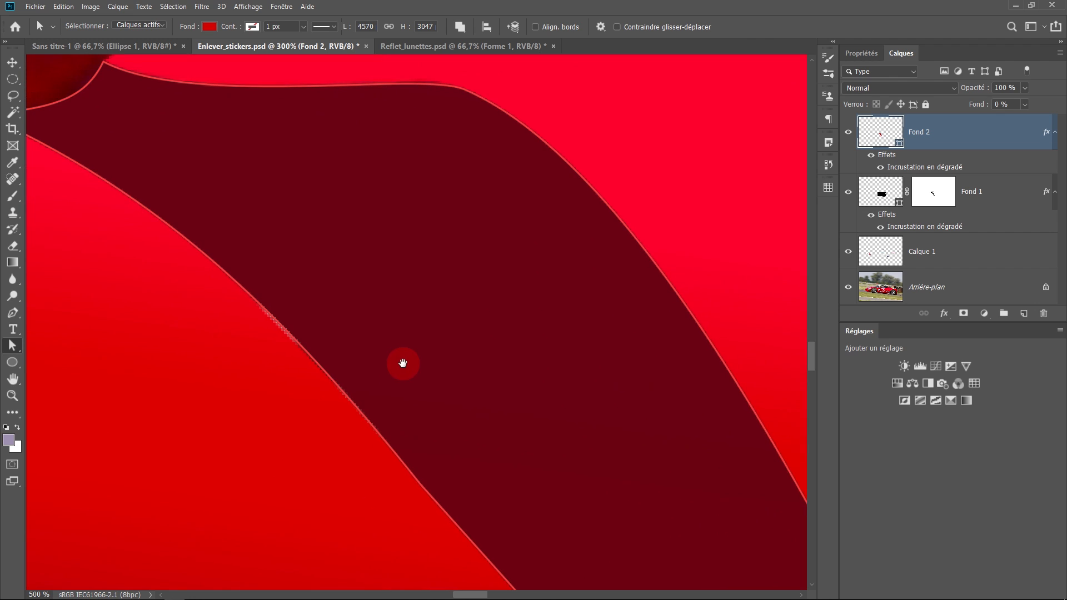
pyautogui.click(334, 379)
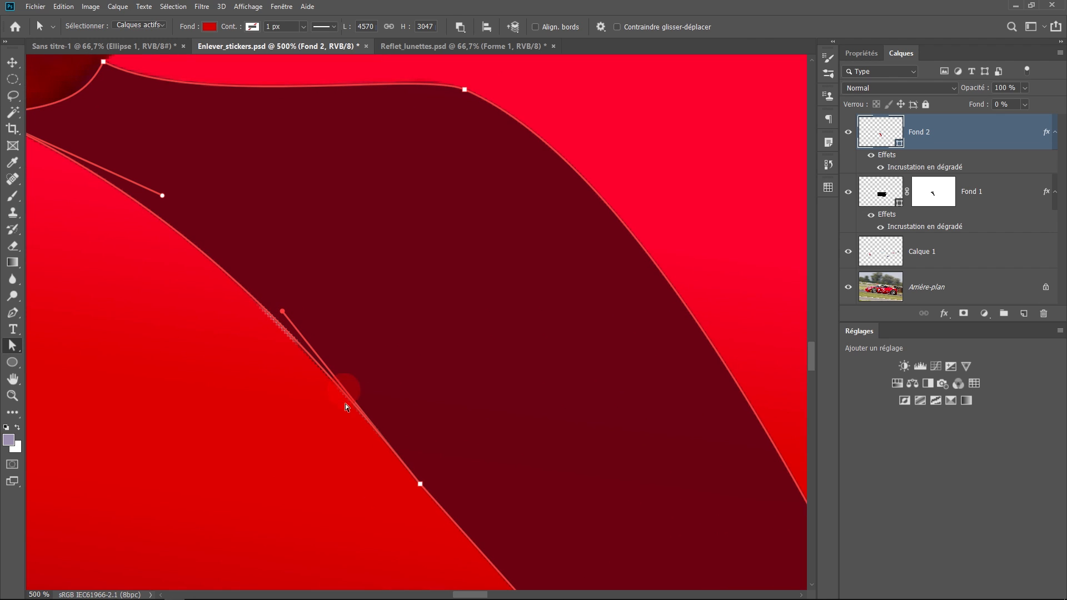
pyautogui.click(421, 485)
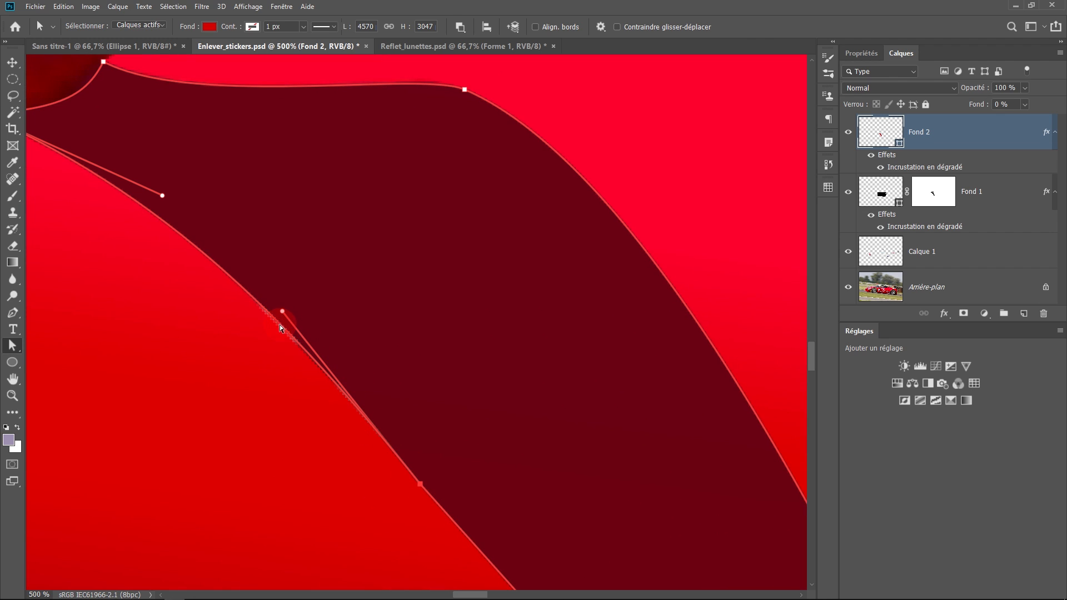
pyautogui.moveTo(280, 326)
pyautogui.mouseDown()
pyautogui.moveTo(280, 311)
pyautogui.moveTo(274, 316)
pyautogui.mouseUp()
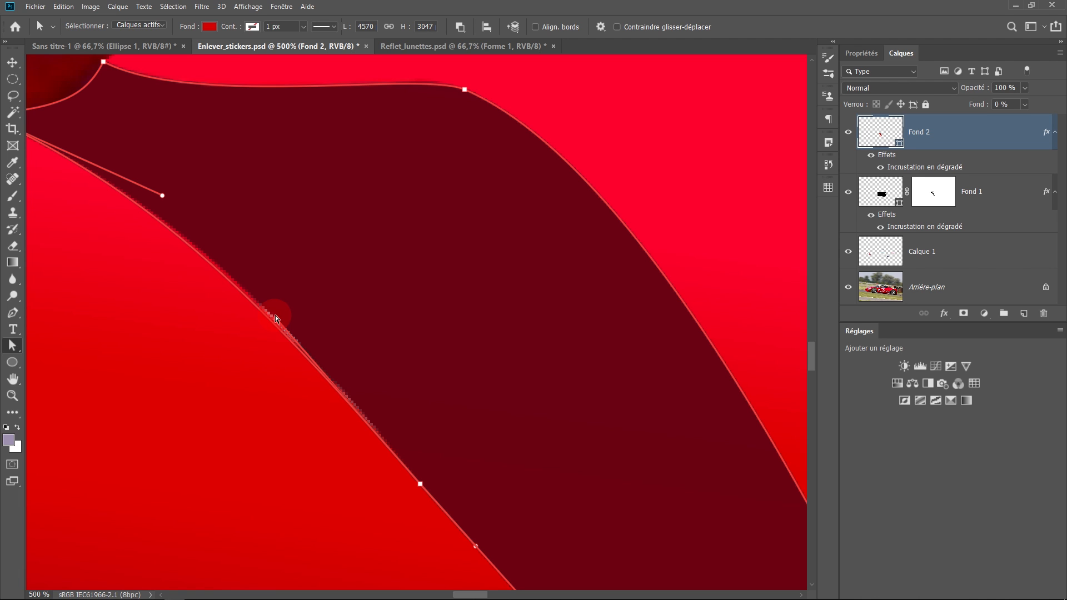
pyautogui.press('Return')
# Move the Fond 1 path's lower front corner toward the door seam and adjust its direction handles to follow the door edges.
pyautogui.keyDown('alt'); pyautogui.click(427, 321); pyautogui.keyUp('alt')
pyautogui.keyDown('alt'); pyautogui.click(426, 322); pyautogui.keyUp('alt')
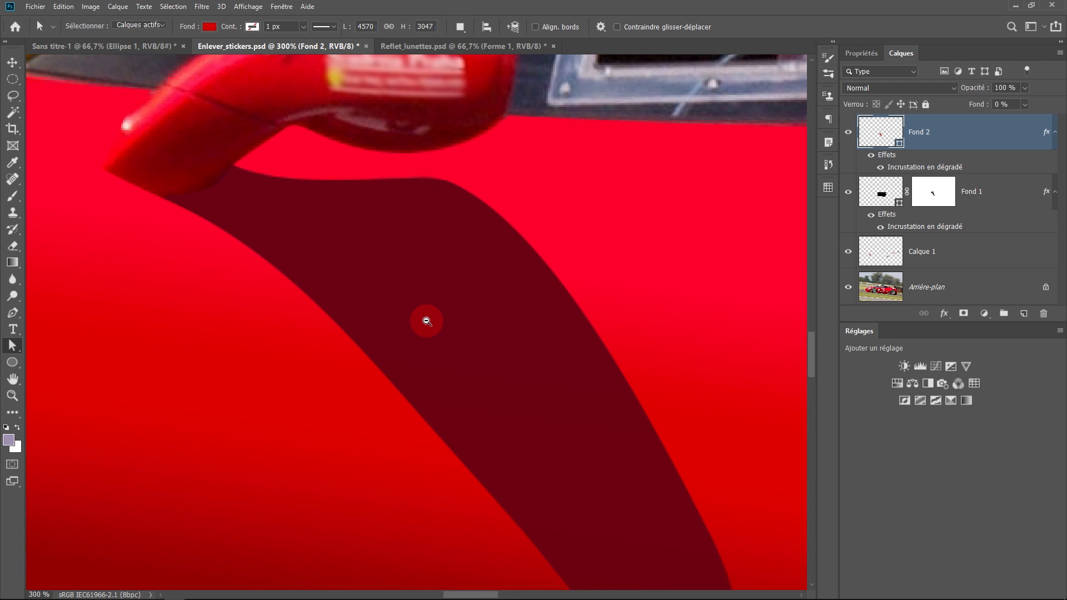
pyautogui.keyDown('alt'); pyautogui.click(426, 321); pyautogui.keyUp('alt')
pyautogui.keyDown('alt'); pyautogui.click(426, 321); pyautogui.keyUp('alt')
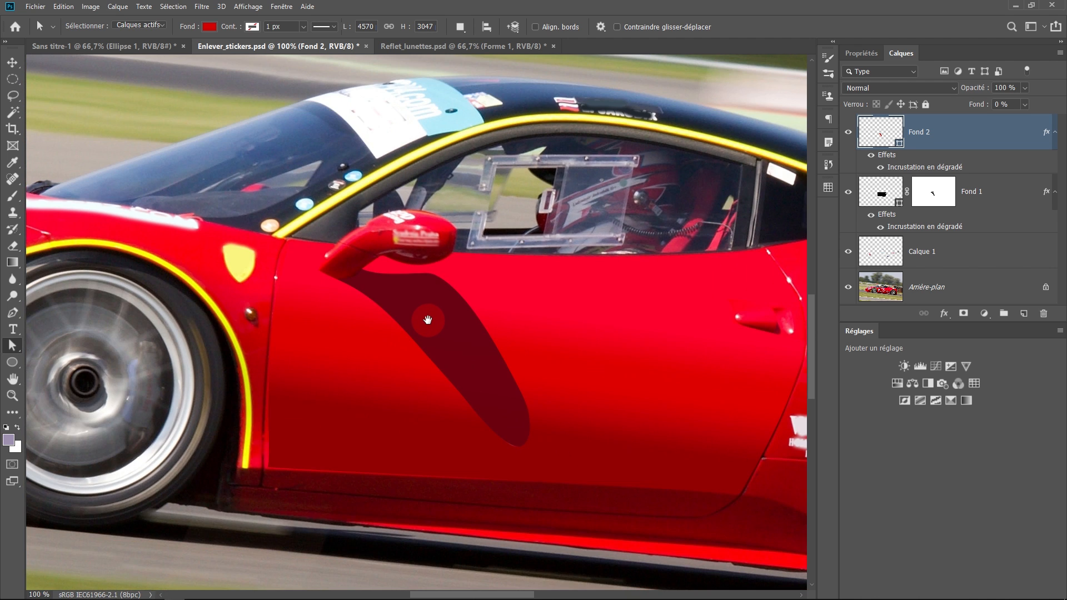
pyautogui.keyDown('ctrl'); pyautogui.click(315, 447); pyautogui.keyUp('ctrl')
pyautogui.keyDown('ctrl'); pyautogui.click(315, 447); pyautogui.keyUp('ctrl')
pyautogui.keyDown('ctrl'); pyautogui.click(315, 448); pyautogui.keyUp('ctrl')
pyautogui.moveTo(315, 448); pyautogui.dragTo(536, 424)
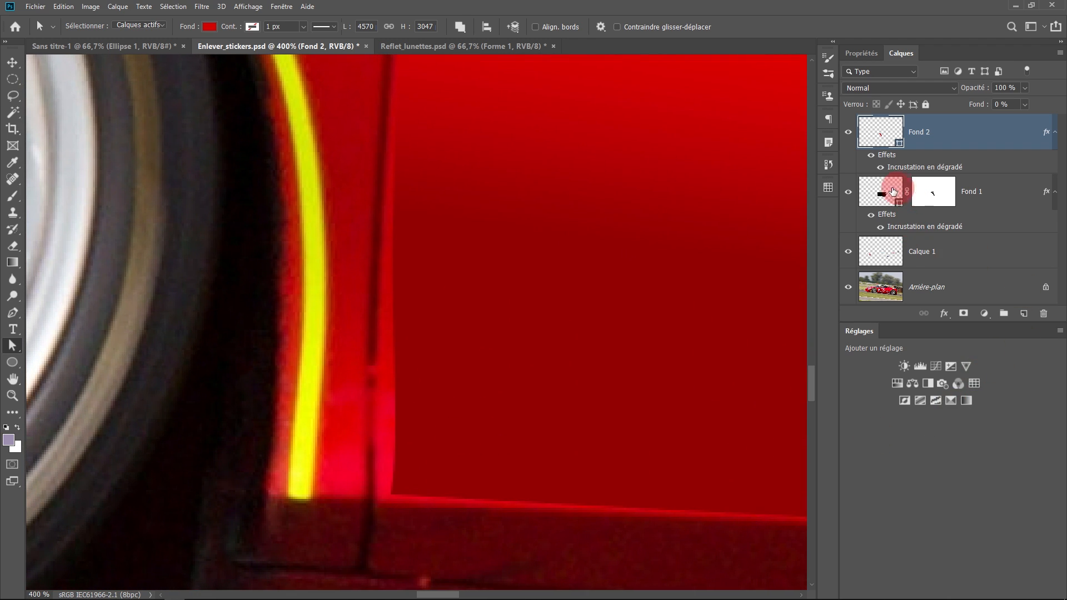
pyautogui.click(878, 192)
pyautogui.moveTo(388, 496); pyautogui.dragTo(379, 501)
pyautogui.moveTo(614, 516); pyautogui.dragTo(612, 519)
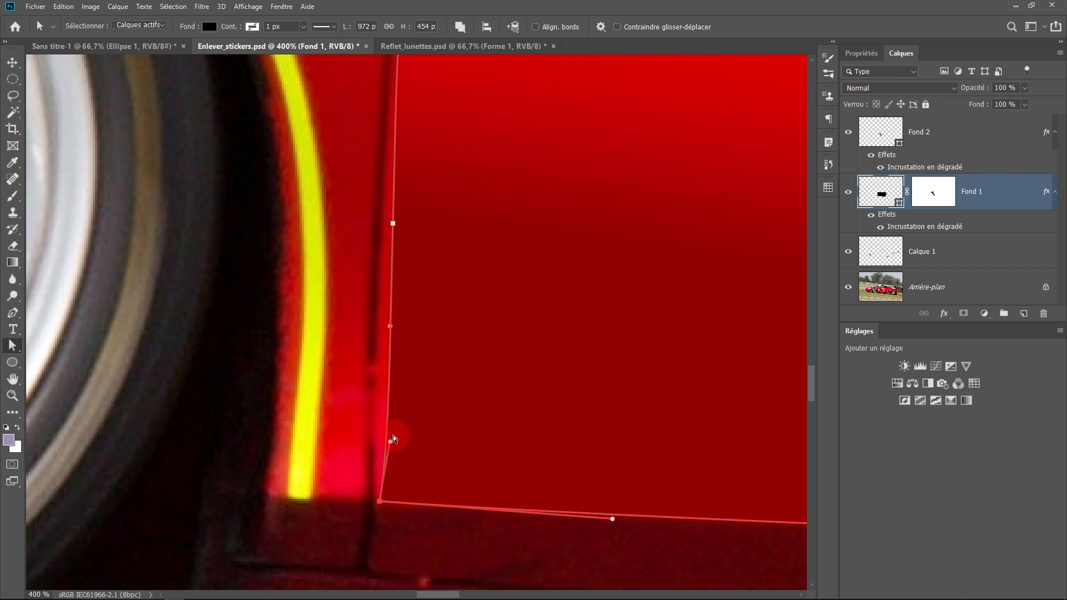
pyautogui.moveTo(390, 442); pyautogui.dragTo(380, 390)
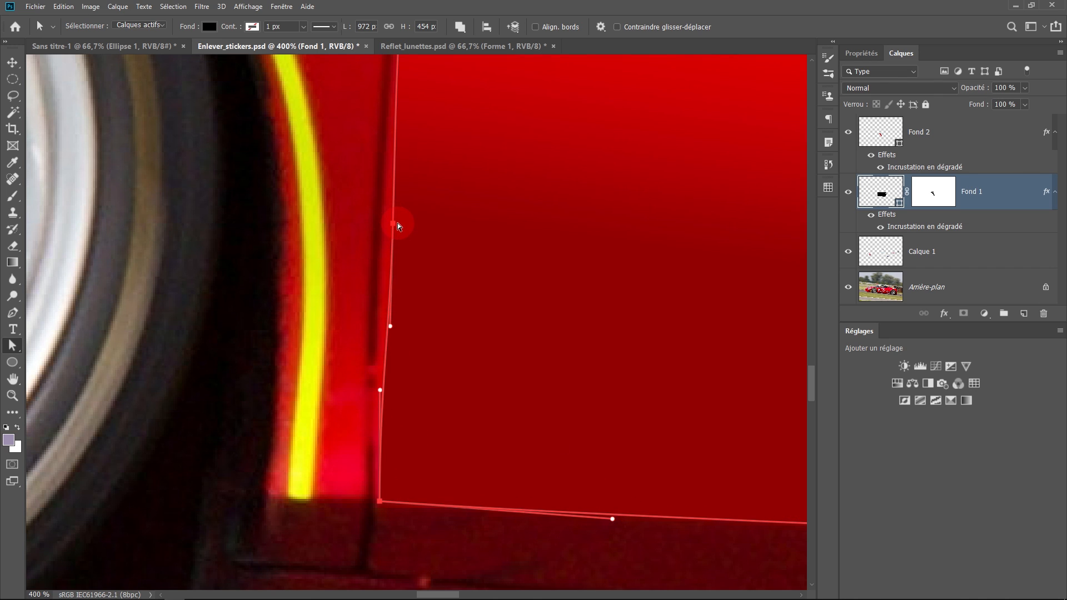
# Align the upper part of Fond 1's front edge with the door seam by shifting its anchor and curve.
pyautogui.moveTo(392, 224); pyautogui.dragTo(386, 220)
pyautogui.moveTo(394, 83); pyautogui.dragTo(393, 87)
pyautogui.scroll(-3, 548, 329)
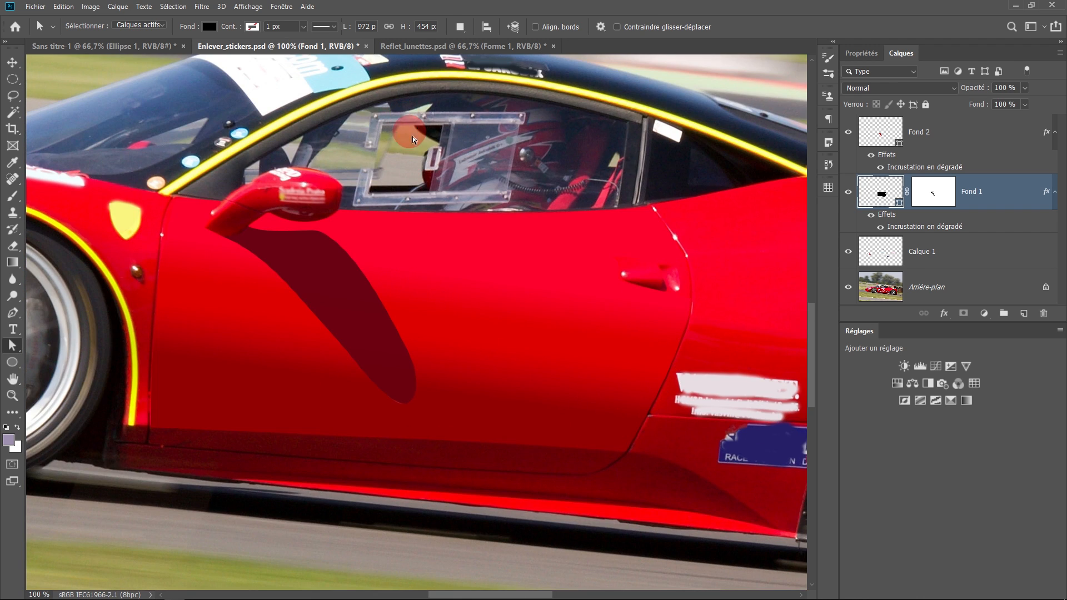
pyautogui.moveTo(376, 275); pyautogui.dragTo(442, 303)
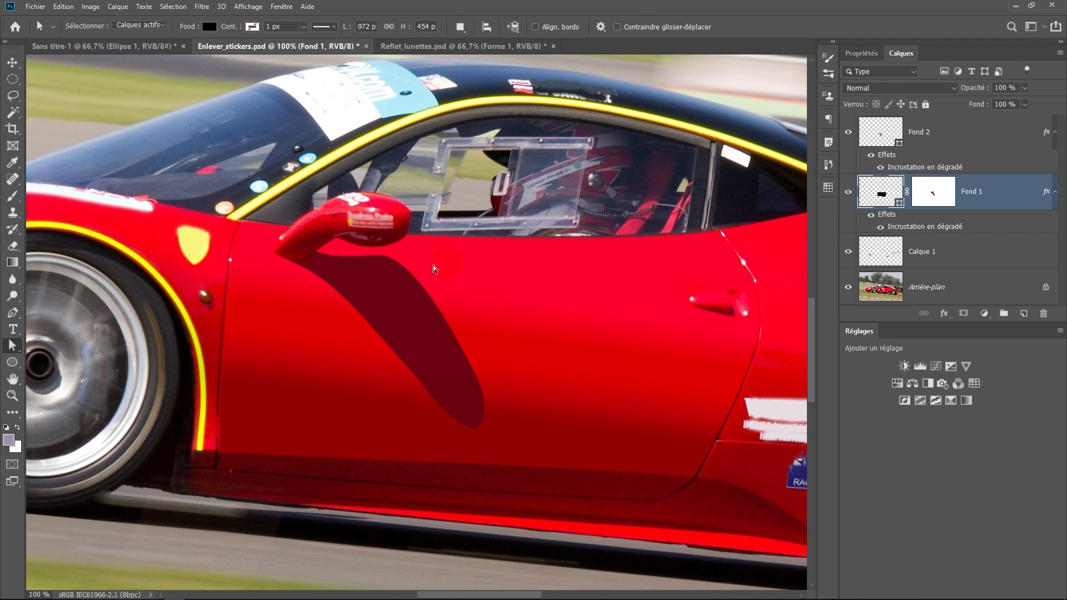